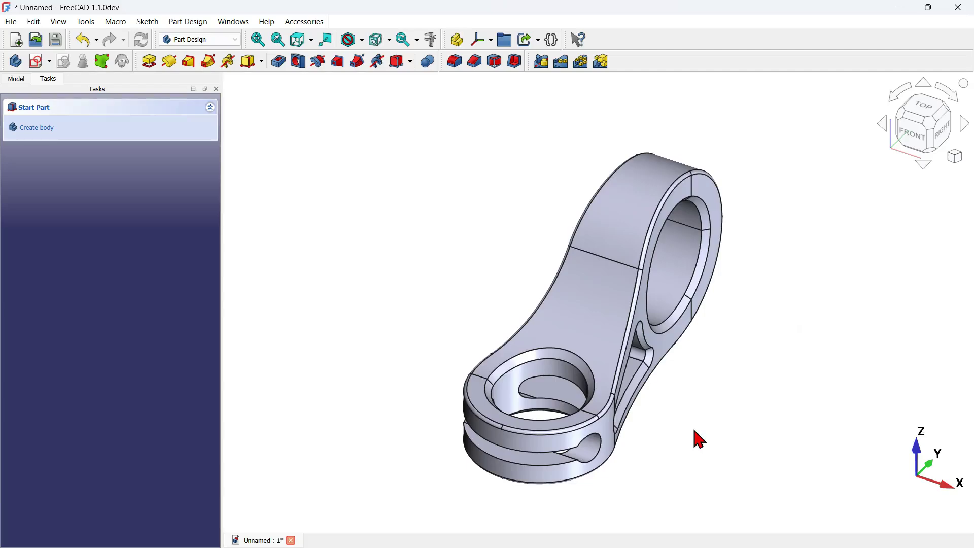
Examine the finished two-ring clamp arm from several sides, including its slot, screw hole and triangular cutout.
{"action": "middle_click_drag", "start_coordinate": [749, 419], "coordinate": [584, 414]}
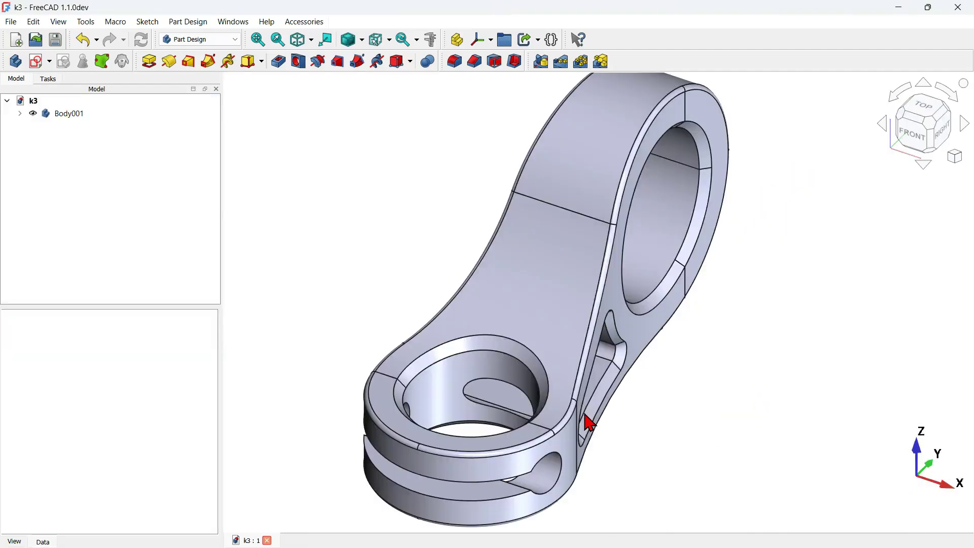
{"action": "scroll", "coordinate": [652, 376], "scroll_direction": "down", "scroll_amount": 4}
{"action": "middle_click_drag", "start_coordinate": [652, 376], "coordinate": [640, 293]}
{"action": "scroll", "coordinate": [643, 296], "scroll_direction": "down", "scroll_amount": 3}
{"action": "middle_click_drag", "start_coordinate": [688, 366], "coordinate": [645, 389]}
{"action": "key", "text": "0"}
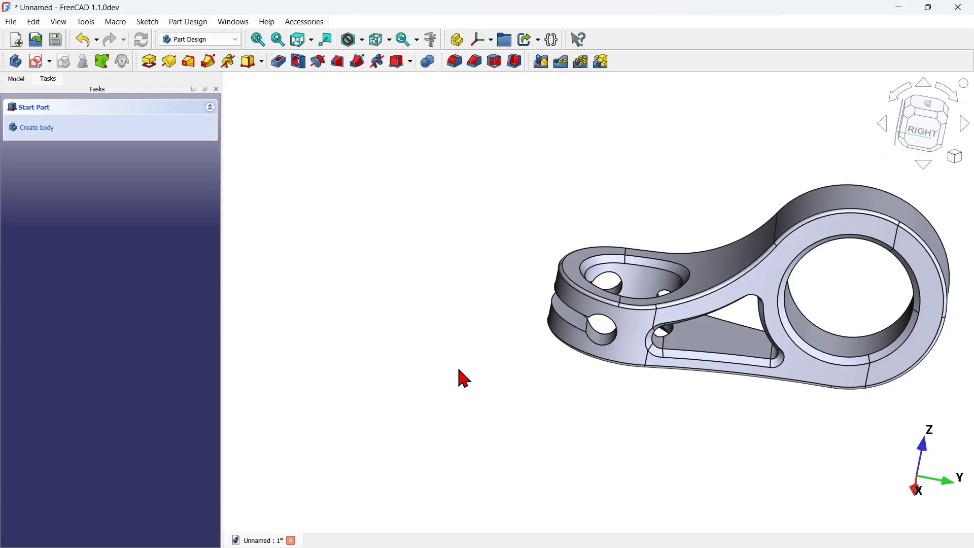
{"action": "key", "text": "0"}
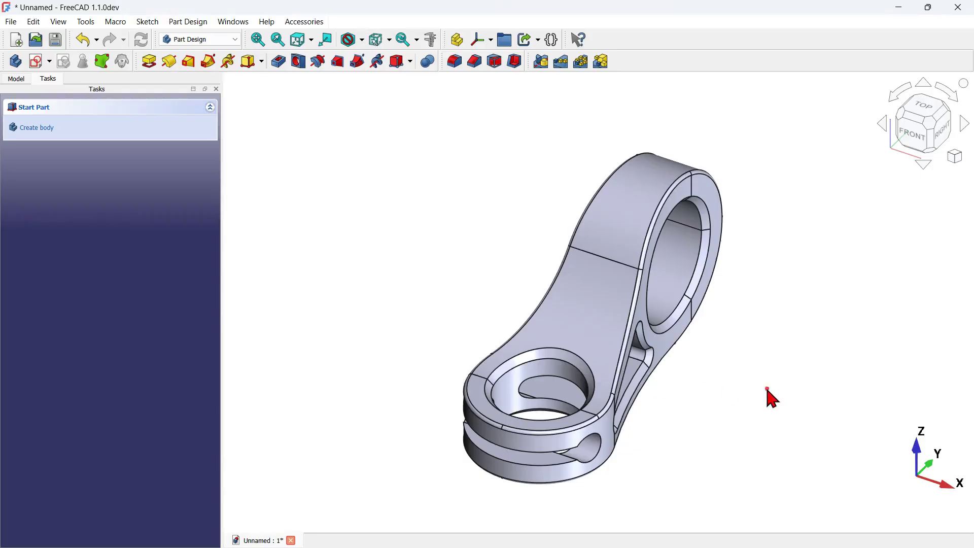
{"action": "middle_click_drag", "start_coordinate": [770, 397], "coordinate": [615, 355]}
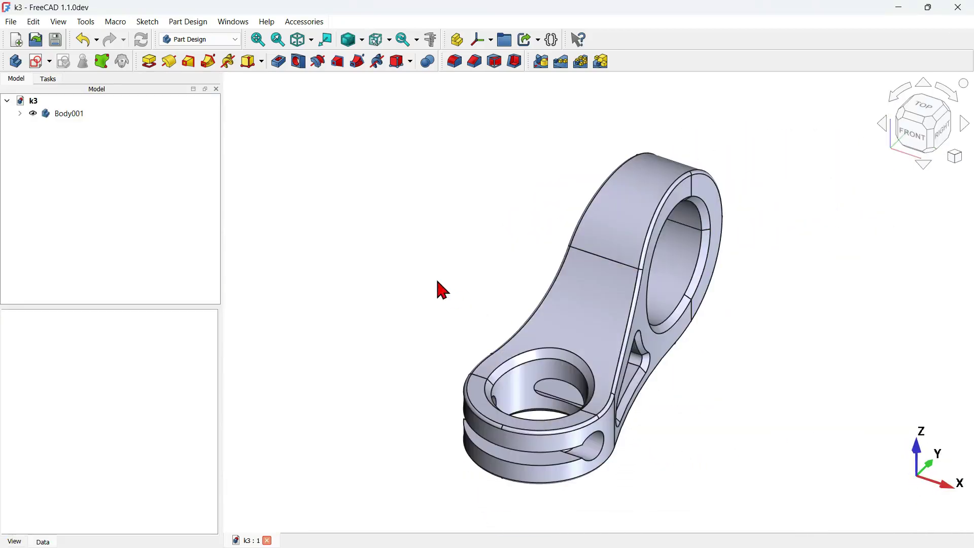
{"action": "middle_click_drag", "start_coordinate": [735, 426], "coordinate": [713, 468]}
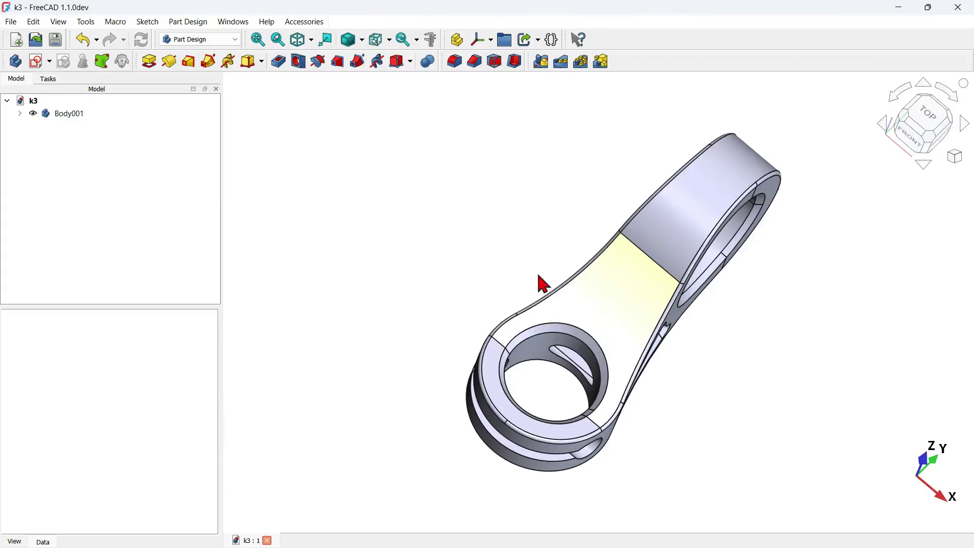
{"action": "middle_click_drag", "start_coordinate": [496, 250], "coordinate": [449, 220]}
{"action": "key", "text": "0"}
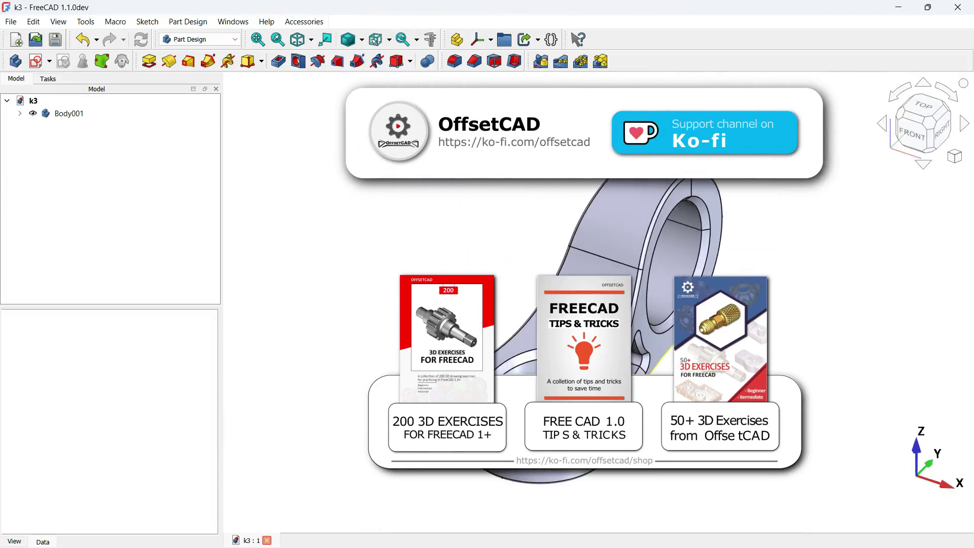
{"action": "middle_click_drag", "start_coordinate": [720, 335], "coordinate": [742, 379]}
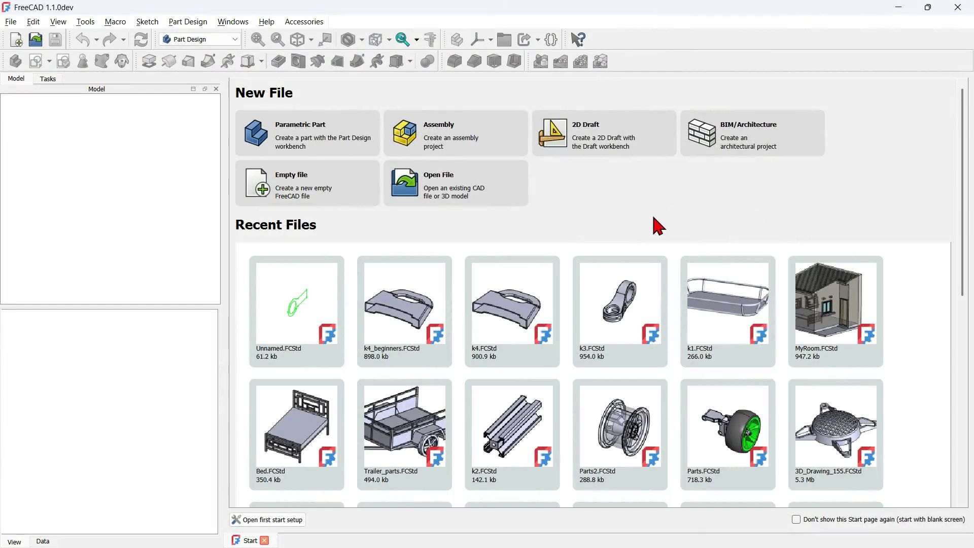
Create a new empty file, add a body to it and start a sketch on the XY plane.
{"action": "left_click", "coordinate": [327, 199]}
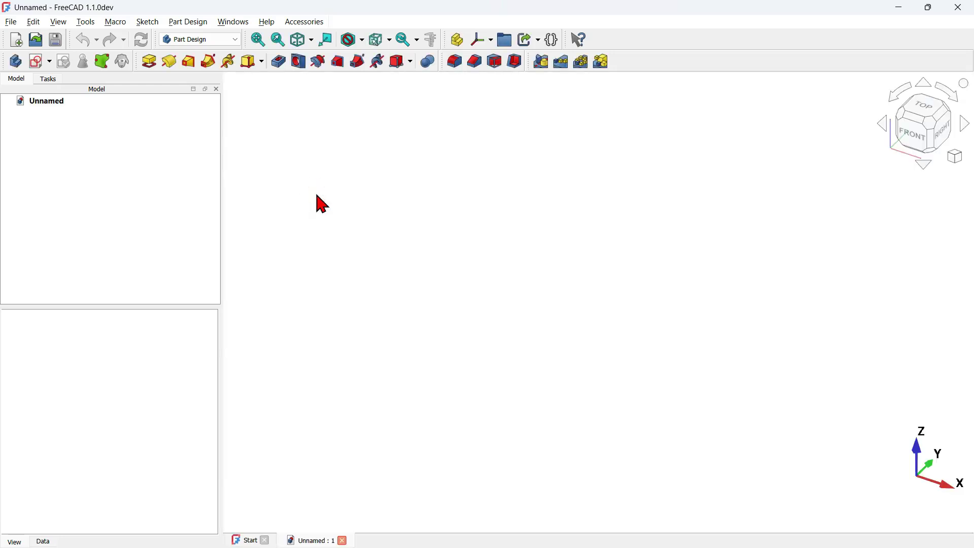
{"action": "left_click", "coordinate": [15, 62]}
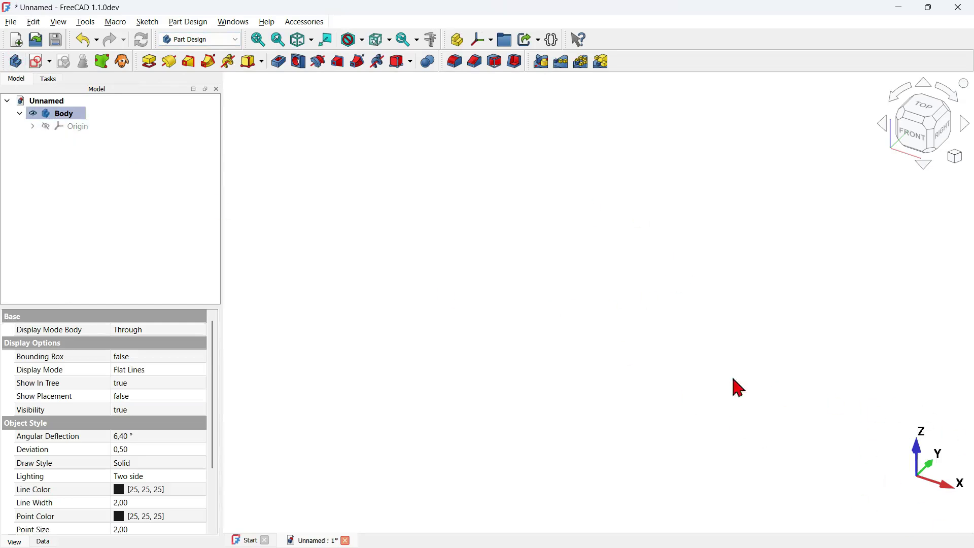
{"action": "left_click", "coordinate": [29, 60]}
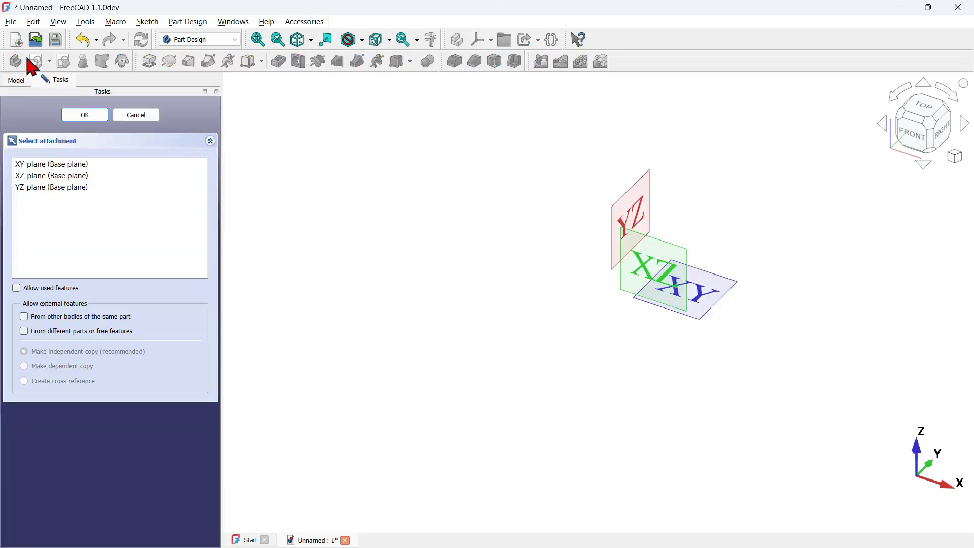
{"action": "left_click", "coordinate": [709, 294]}
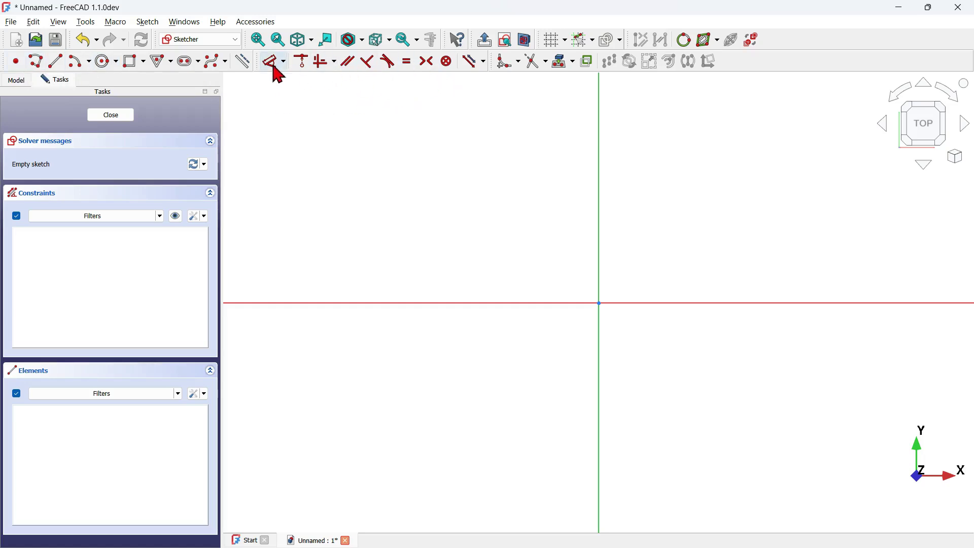
Draw a narrow centred rectangle about 18 mm tall with its centre on the vertical axis, well above the origin.
{"action": "middle_click_drag", "start_coordinate": [428, 79], "coordinate": [313, 64]}
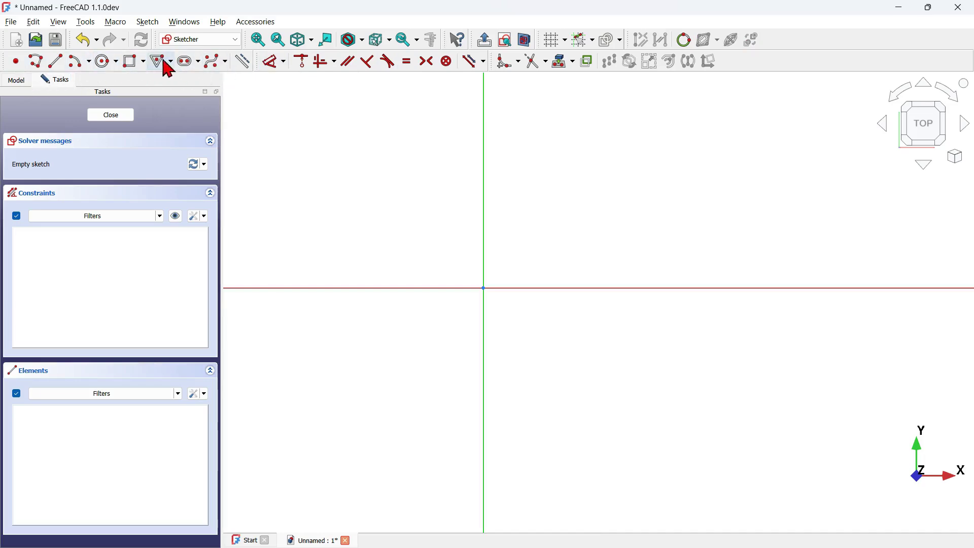
{"action": "left_click", "coordinate": [145, 65]}
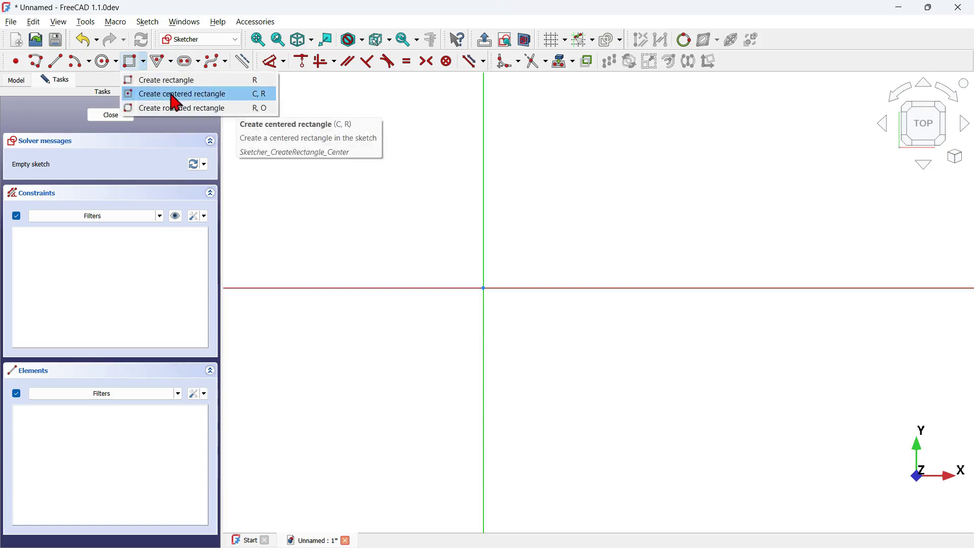
{"action": "left_click", "coordinate": [217, 94]}
{"action": "scroll", "coordinate": [487, 208], "scroll_direction": "up", "scroll_amount": 4}
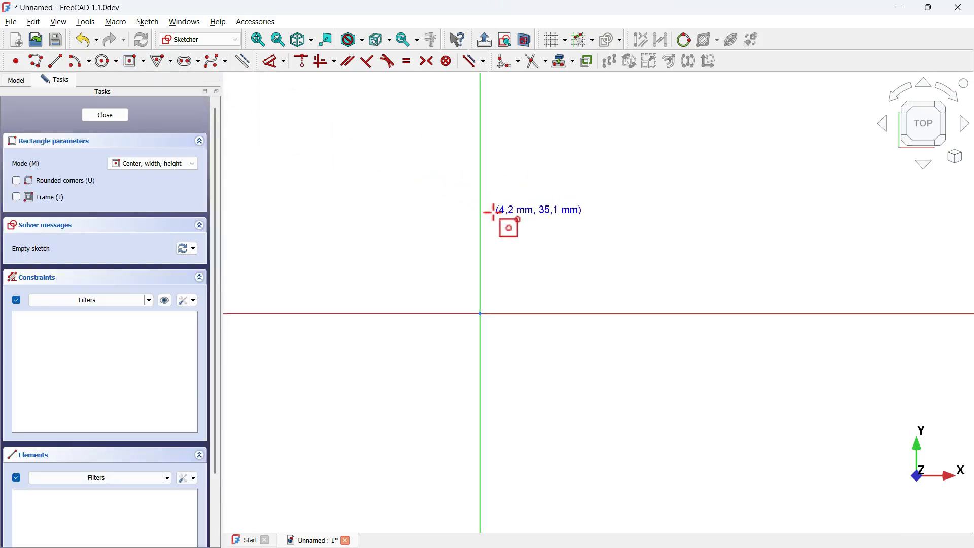
{"action": "left_click", "coordinate": [480, 133]}
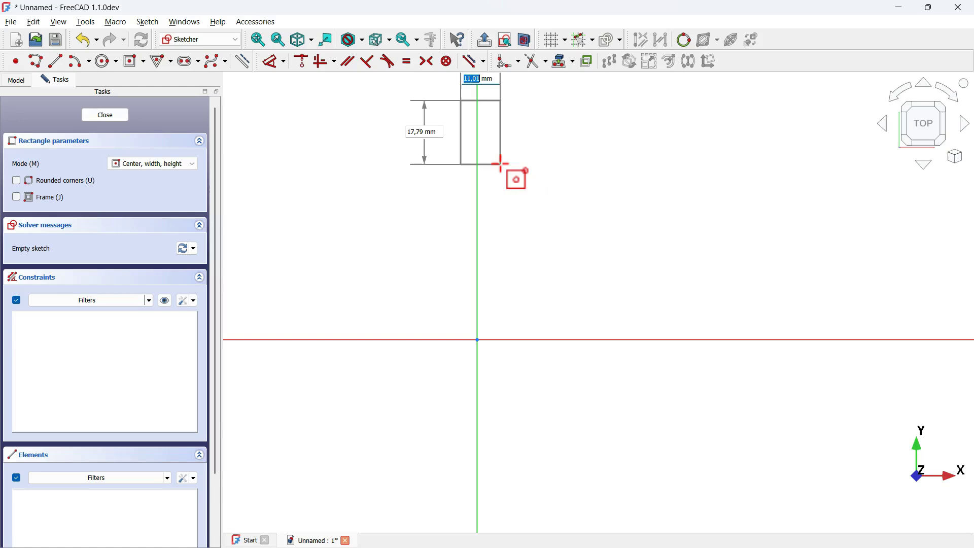
{"action": "left_click", "coordinate": [500, 163]}
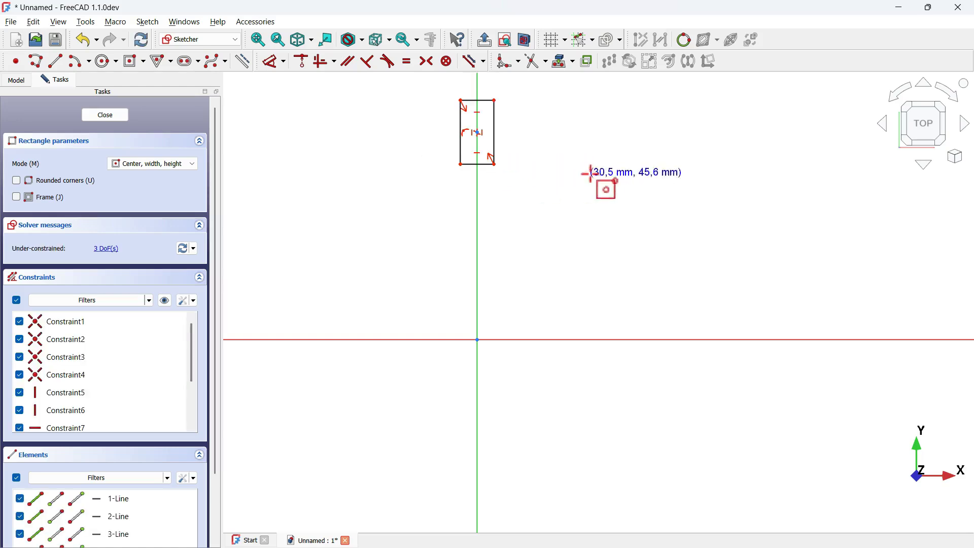
{"action": "right_click", "coordinate": [544, 147]}
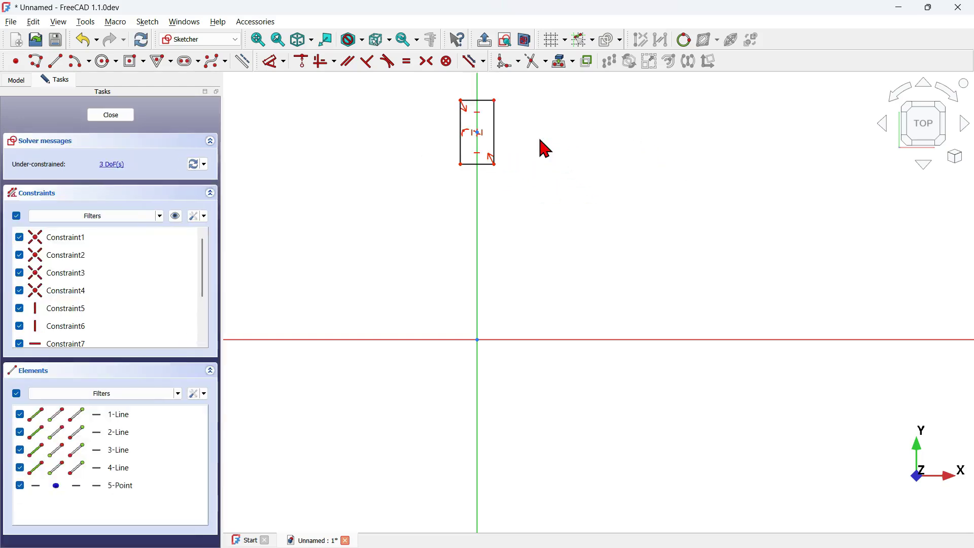
Draw an arc by centre with its centre on the vertical axis below the origin, open towards the rectangle.
{"action": "left_click", "coordinate": [78, 62]}
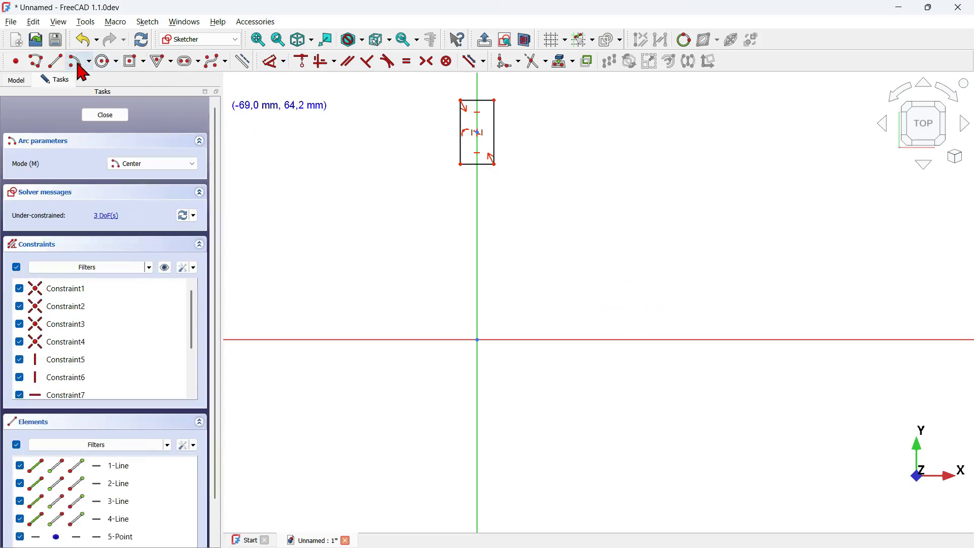
{"action": "scroll", "coordinate": [499, 187], "scroll_direction": "down", "scroll_amount": 2}
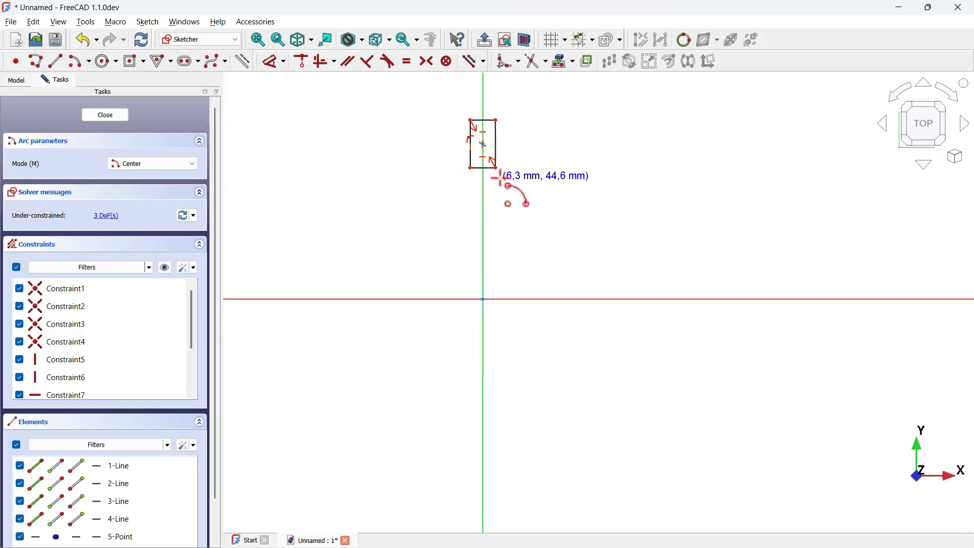
{"action": "left_click", "coordinate": [485, 368]}
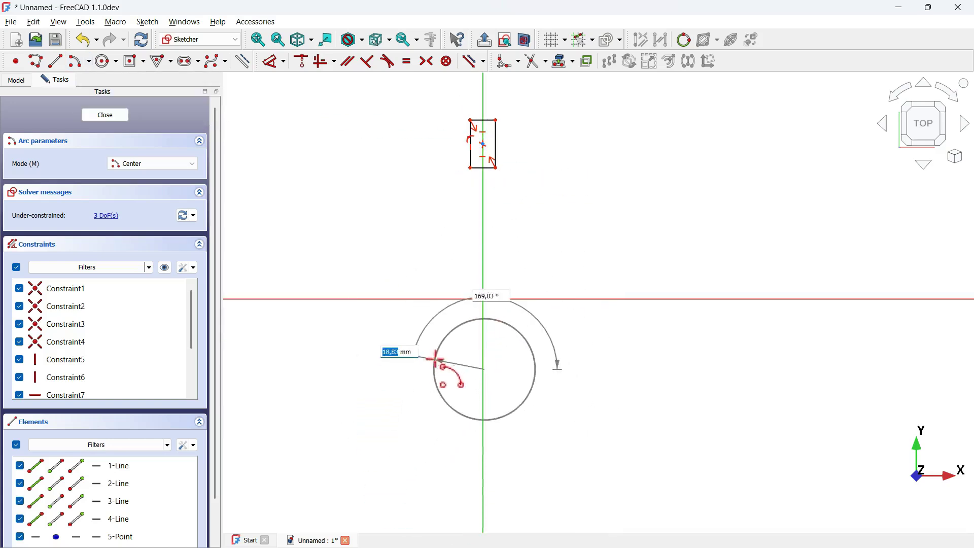
{"action": "left_click", "coordinate": [446, 355]}
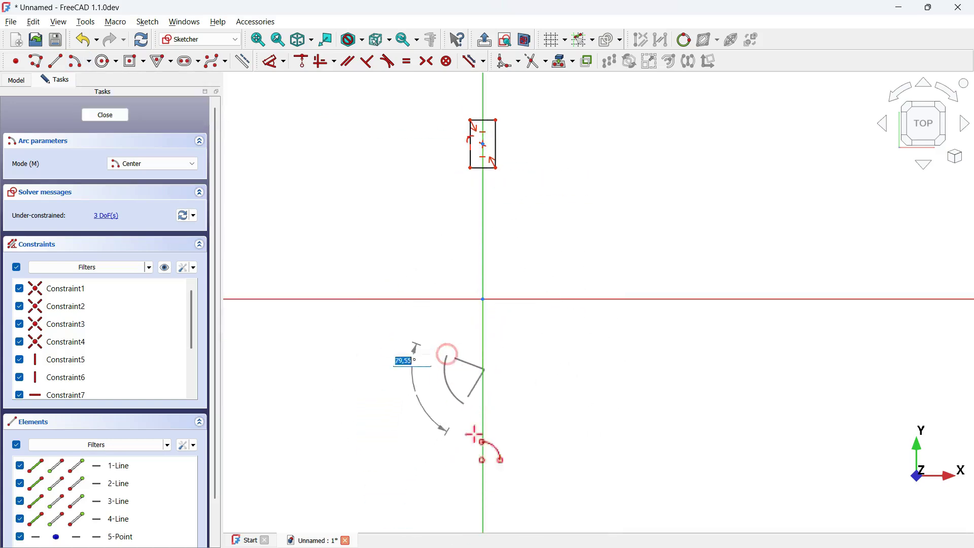
{"action": "left_click", "coordinate": [540, 342]}
{"action": "scroll", "coordinate": [488, 348], "scroll_direction": "up", "scroll_amount": 2}
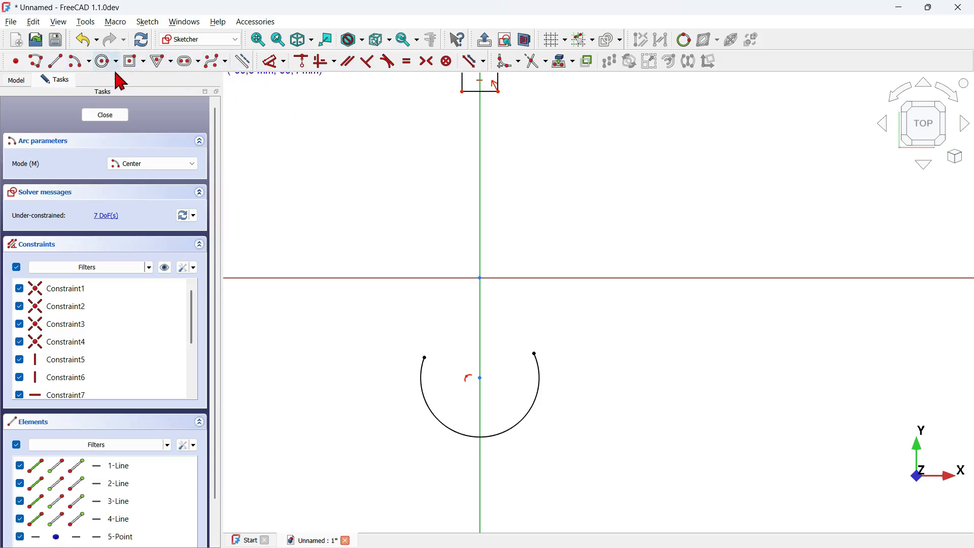
Connect the rectangle's two lower corners to the matching endpoints of the large arc with two slightly curved three-point arcs.
{"action": "left_click", "coordinate": [88, 61]}
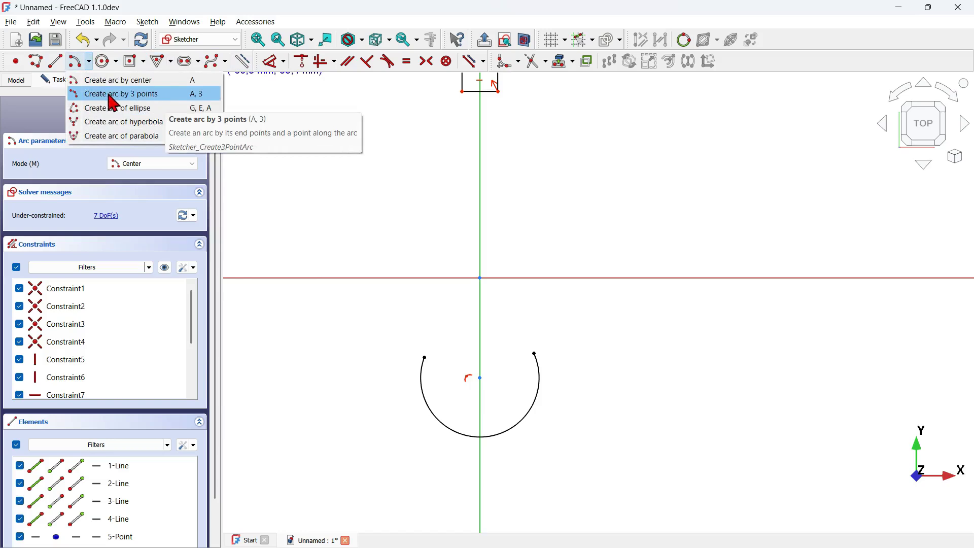
{"action": "left_click", "coordinate": [157, 95]}
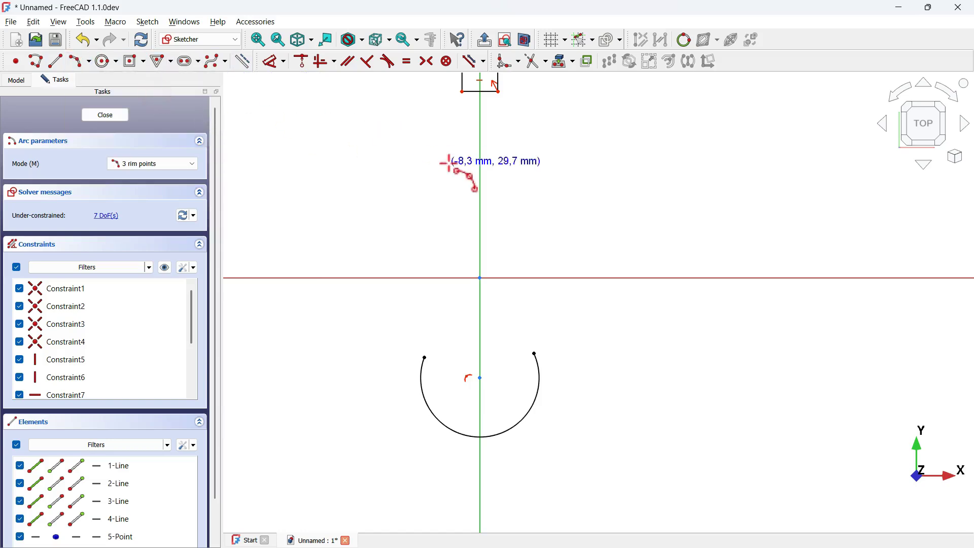
{"action": "left_click", "coordinate": [461, 91]}
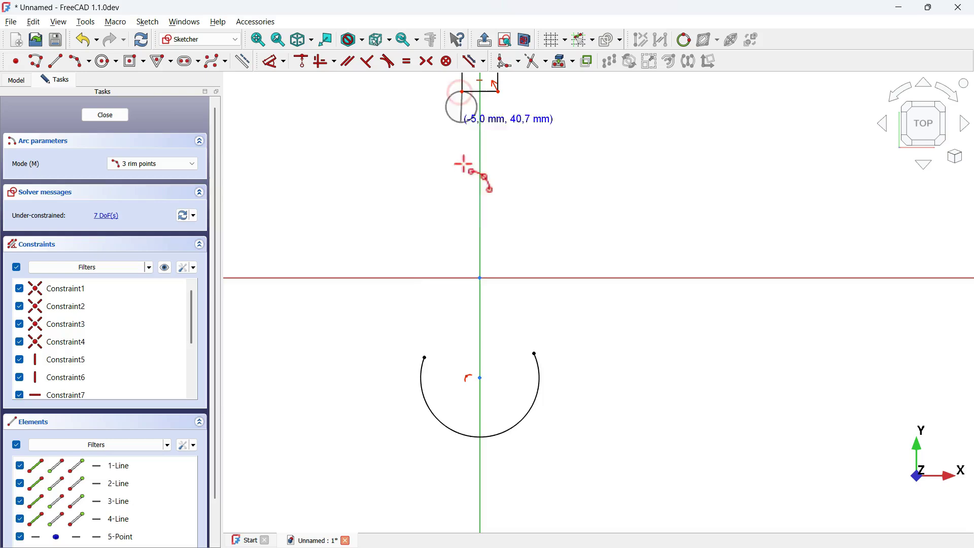
{"action": "left_click", "coordinate": [425, 357]}
{"action": "left_click", "coordinate": [456, 223]}
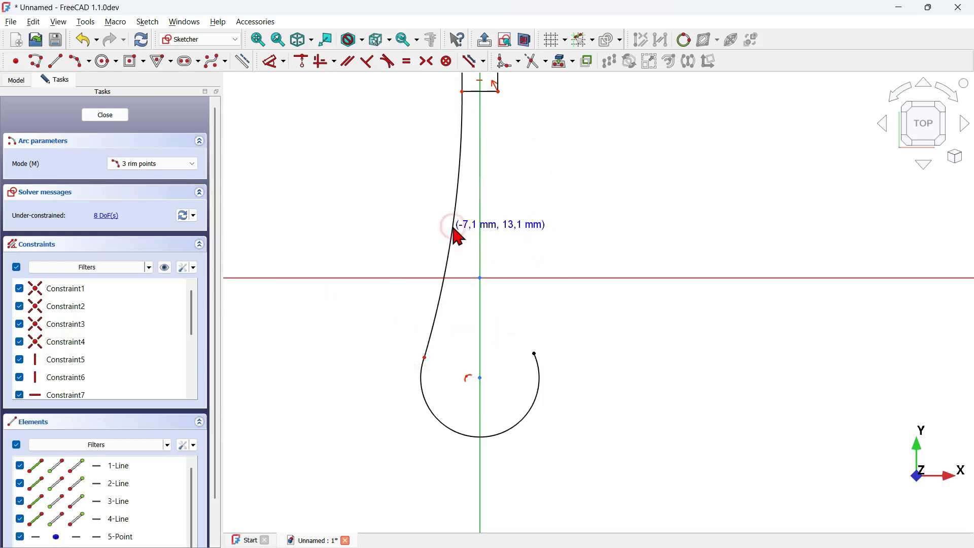
{"action": "left_click", "coordinate": [498, 91]}
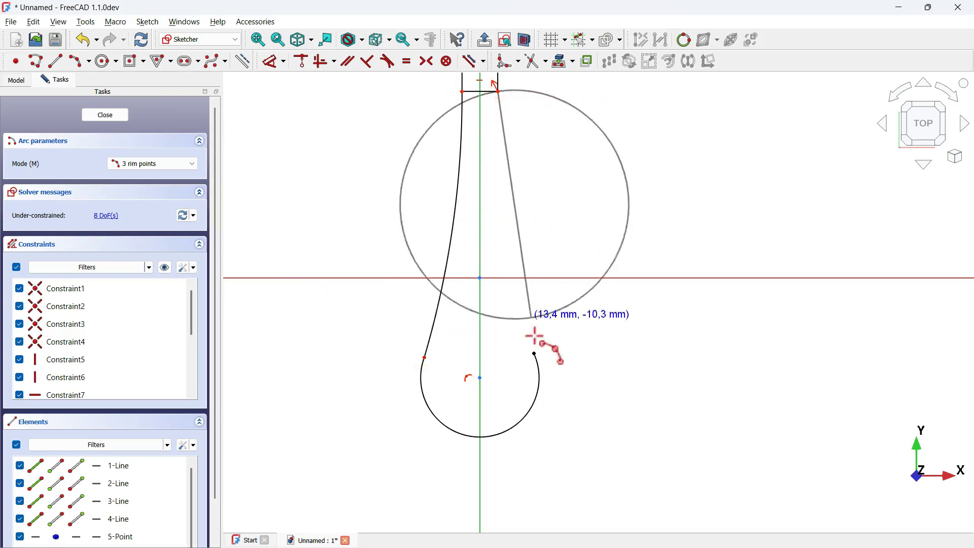
{"action": "left_click", "coordinate": [534, 354]}
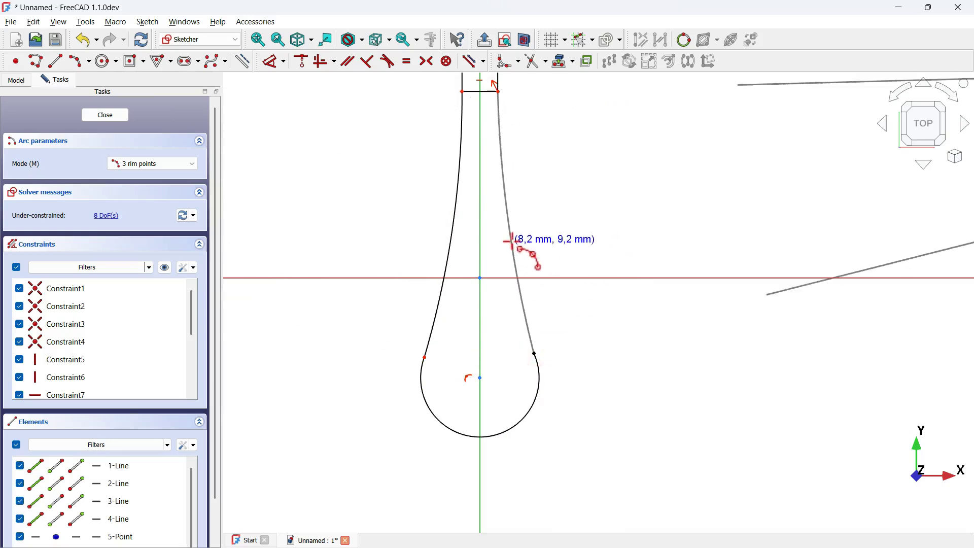
{"action": "left_click", "coordinate": [507, 241]}
{"action": "scroll", "coordinate": [502, 374], "scroll_direction": "down", "scroll_amount": 3}
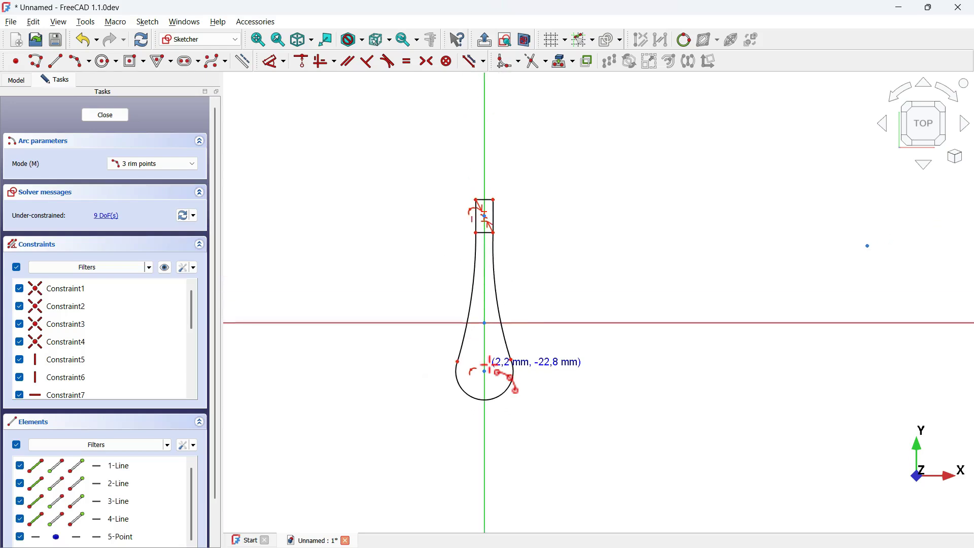
{"action": "right_click", "coordinate": [494, 374]}
Delete the rectangle's lower horizontal edge so the profile is open between the two side arcs.
{"action": "scroll", "coordinate": [474, 239], "scroll_direction": "up", "scroll_amount": 5}
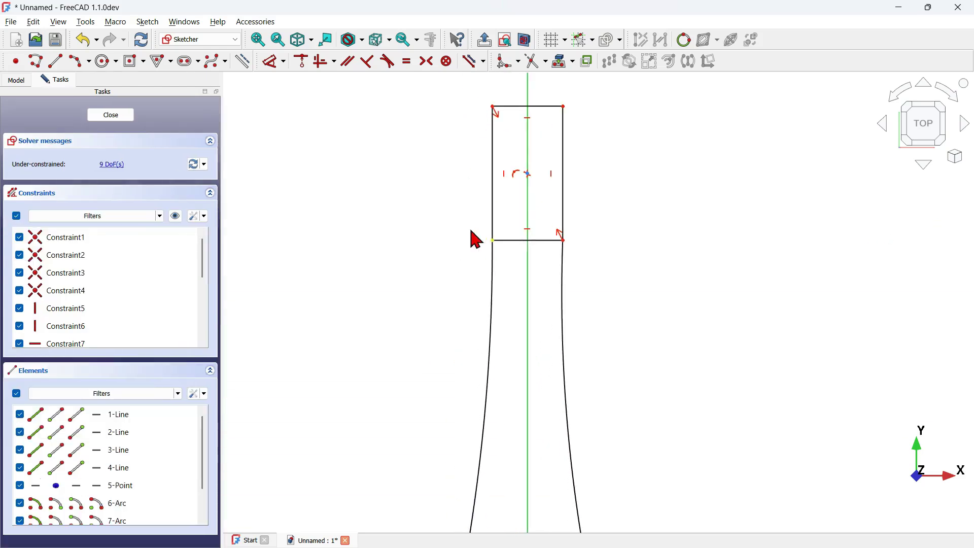
{"action": "left_click", "coordinate": [541, 242]}
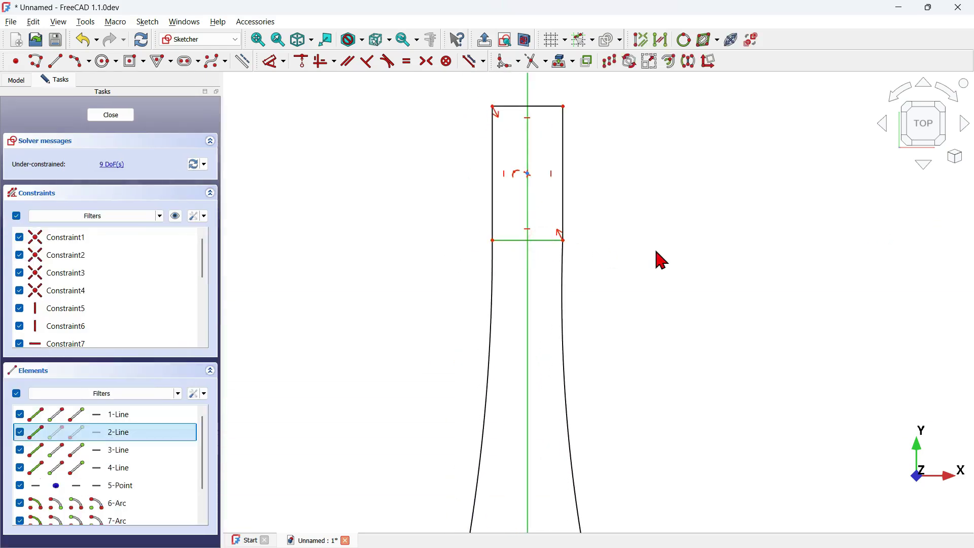
{"action": "key", "text": "Delete"}
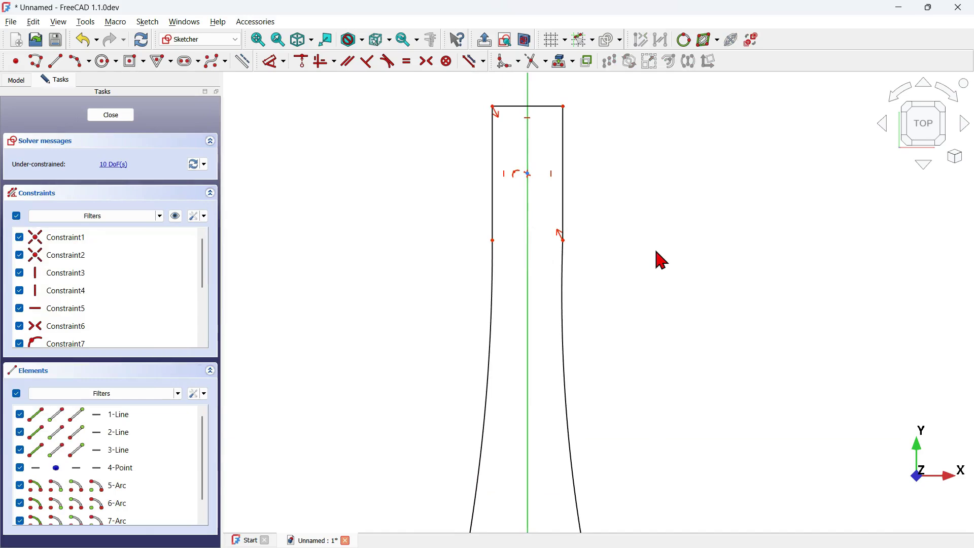
Make each vertical edge of the rectangle tangent to the side arc that continues it.
{"action": "left_click", "coordinate": [388, 61]}
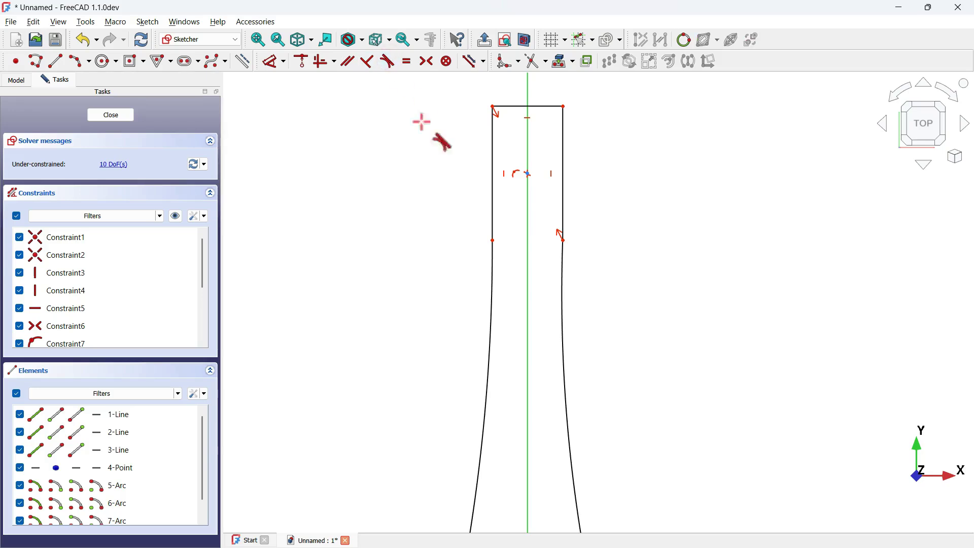
{"action": "left_click", "coordinate": [487, 193]}
{"action": "left_click", "coordinate": [492, 300]}
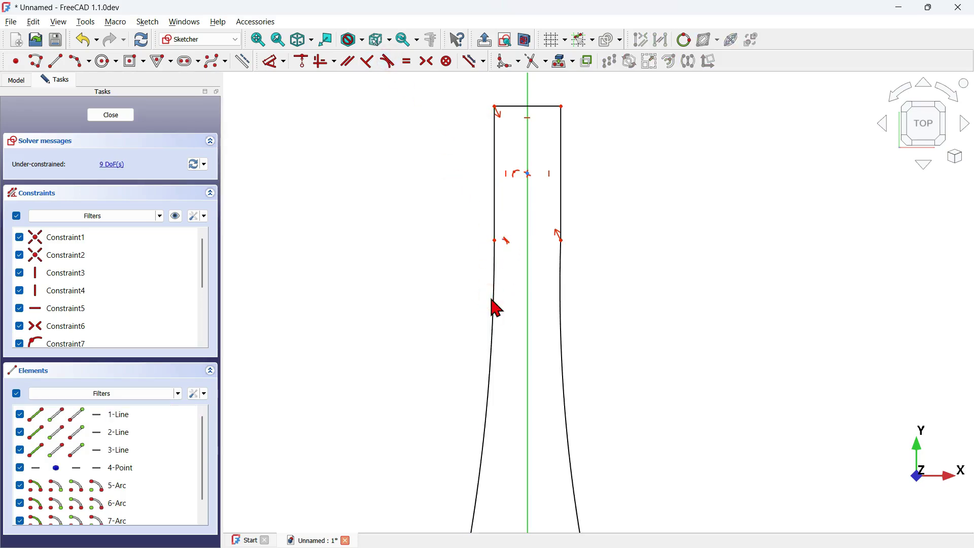
{"action": "left_click", "coordinate": [561, 201]}
{"action": "left_click", "coordinate": [560, 330]}
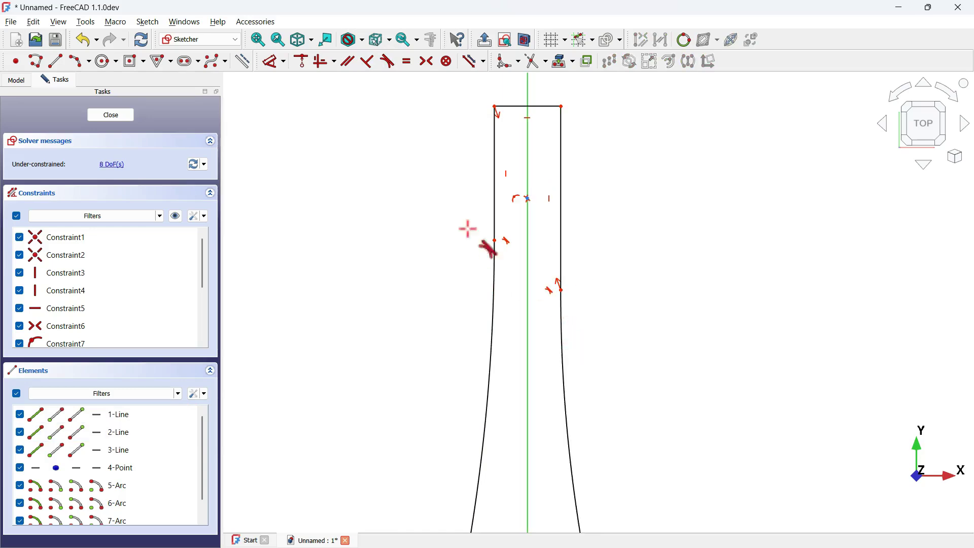
Make both curved side arcs tangent to the large lower arc where they meet it.
{"action": "scroll", "coordinate": [450, 208], "scroll_direction": "down", "scroll_amount": 5}
{"action": "scroll", "coordinate": [451, 326], "scroll_direction": "up", "scroll_amount": 5}
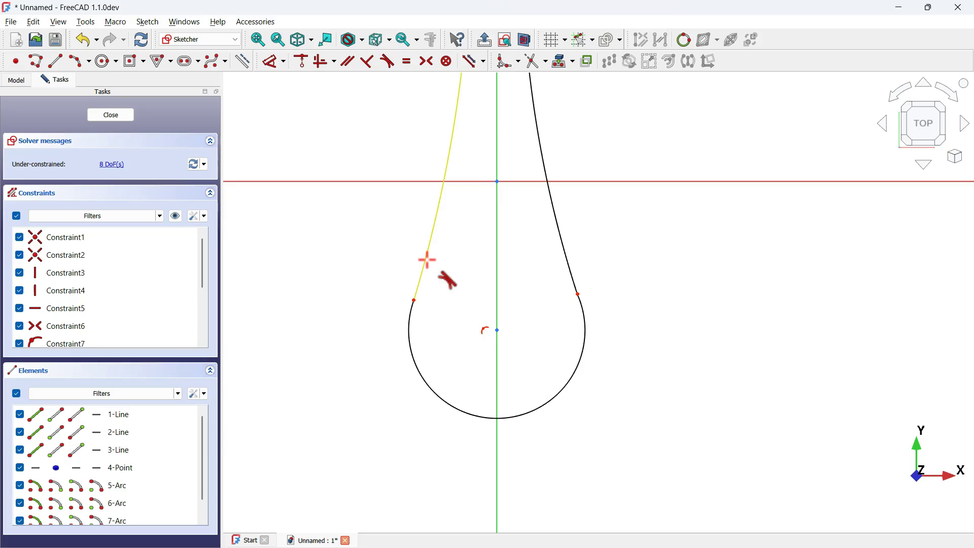
{"action": "left_click", "coordinate": [428, 260]}
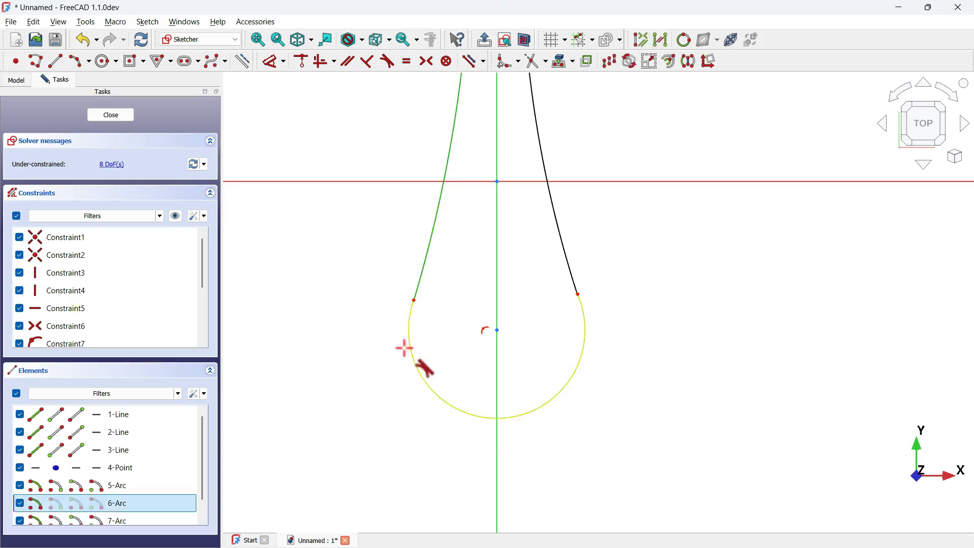
{"action": "left_click", "coordinate": [413, 358]}
{"action": "left_click", "coordinate": [567, 255]}
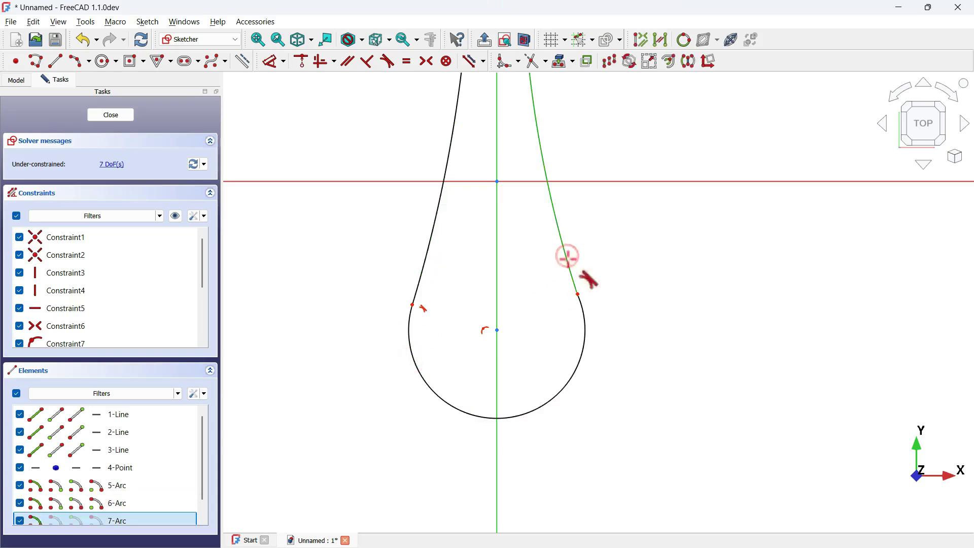
{"action": "left_click", "coordinate": [578, 339]}
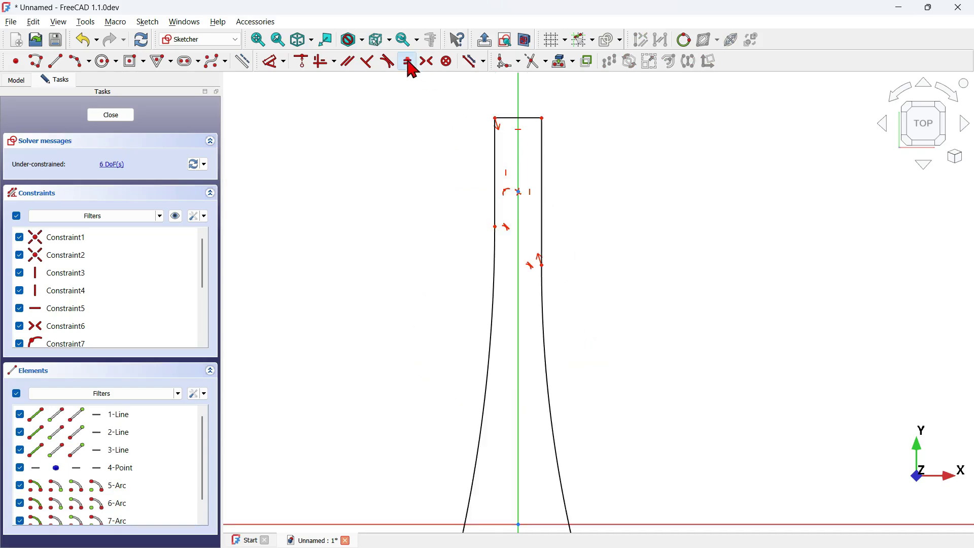
Apply an equal constraint between the two curved side arcs so they share the same radius.
{"action": "left_click", "coordinate": [486, 313]}
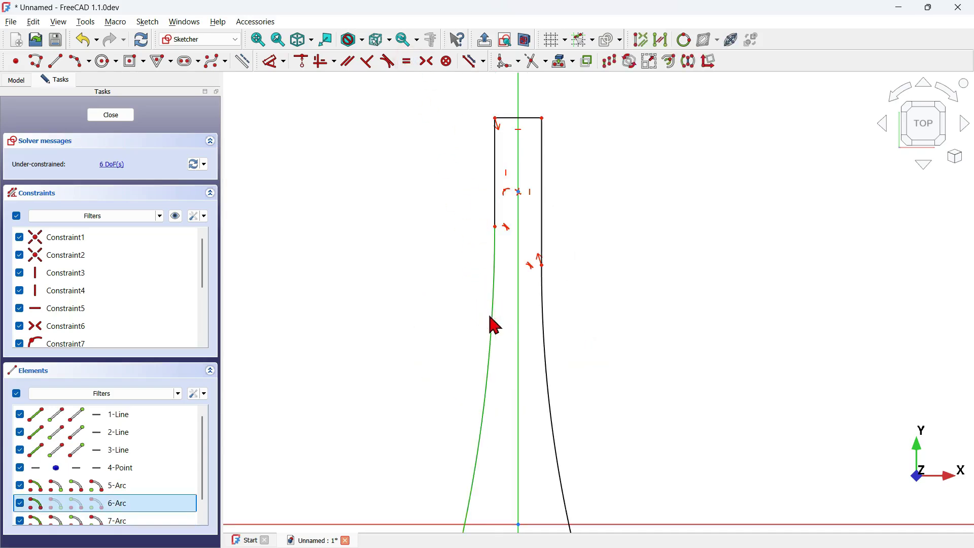
{"action": "left_click", "coordinate": [544, 349]}
{"action": "scroll", "coordinate": [586, 298], "scroll_direction": "down", "scroll_amount": 3}
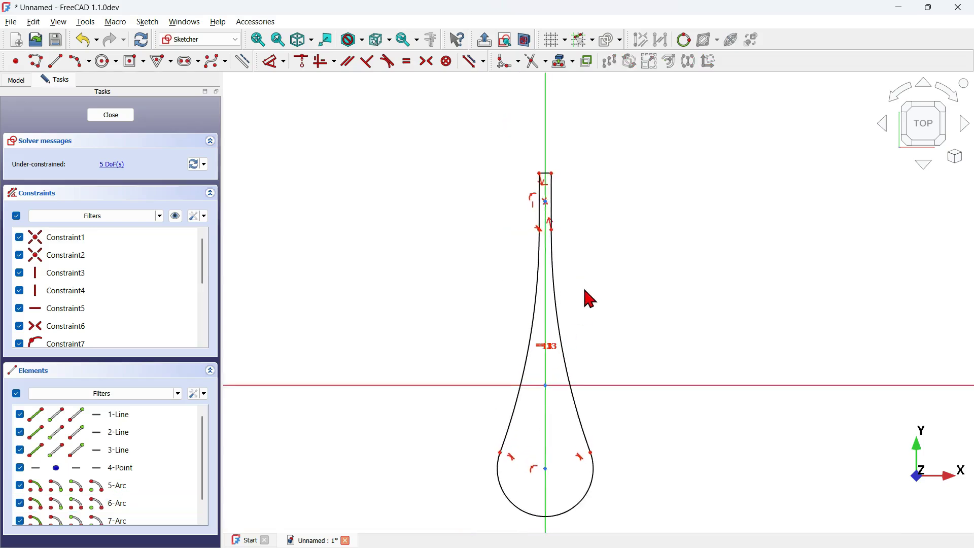
Dimension the profile's upper horizontal edge and set its length to 20 mm.
{"action": "left_click", "coordinate": [264, 64]}
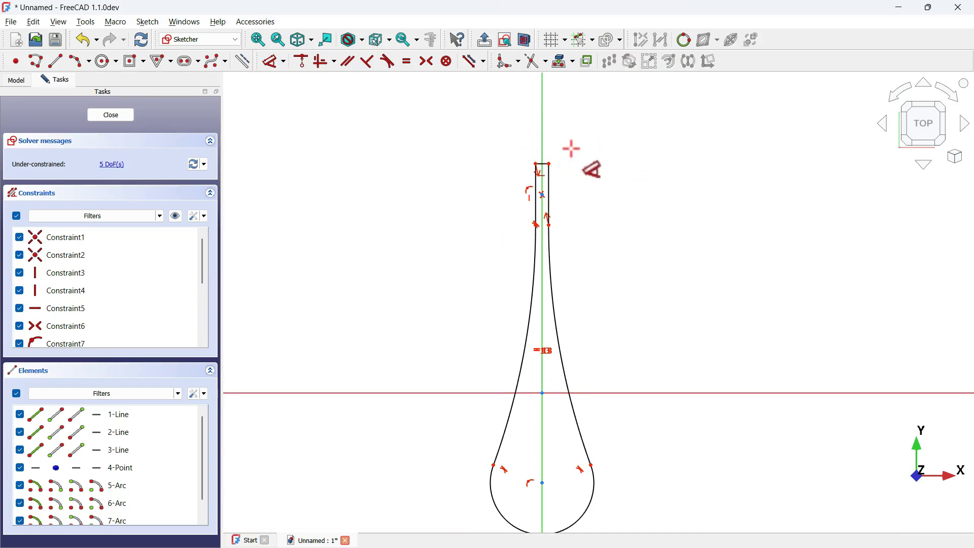
{"action": "scroll", "coordinate": [571, 149], "scroll_direction": "up", "scroll_amount": 1}
{"action": "scroll", "coordinate": [571, 149], "scroll_direction": "up", "scroll_amount": 2}
{"action": "left_click", "coordinate": [476, 196]}
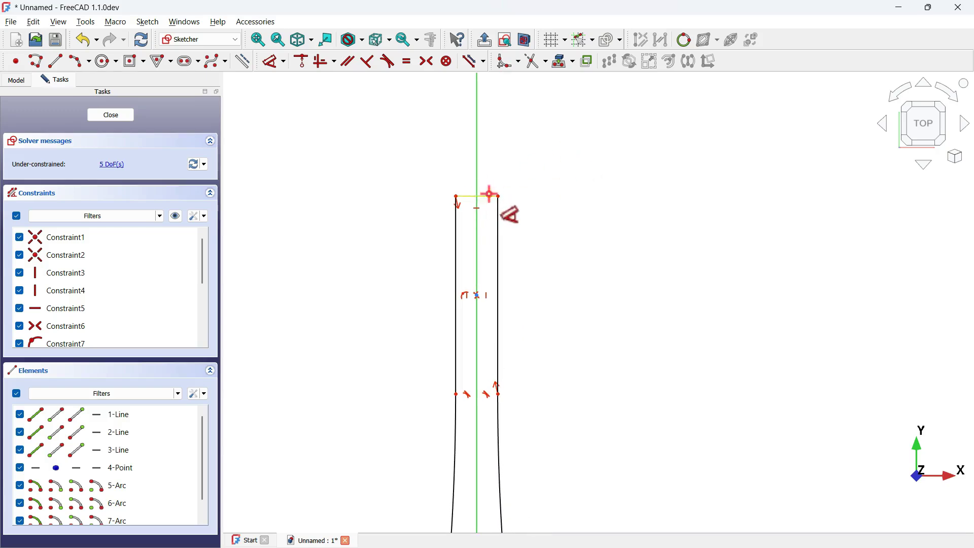
{"action": "left_click", "coordinate": [498, 165]}
{"action": "left_click", "coordinate": [525, 129]}
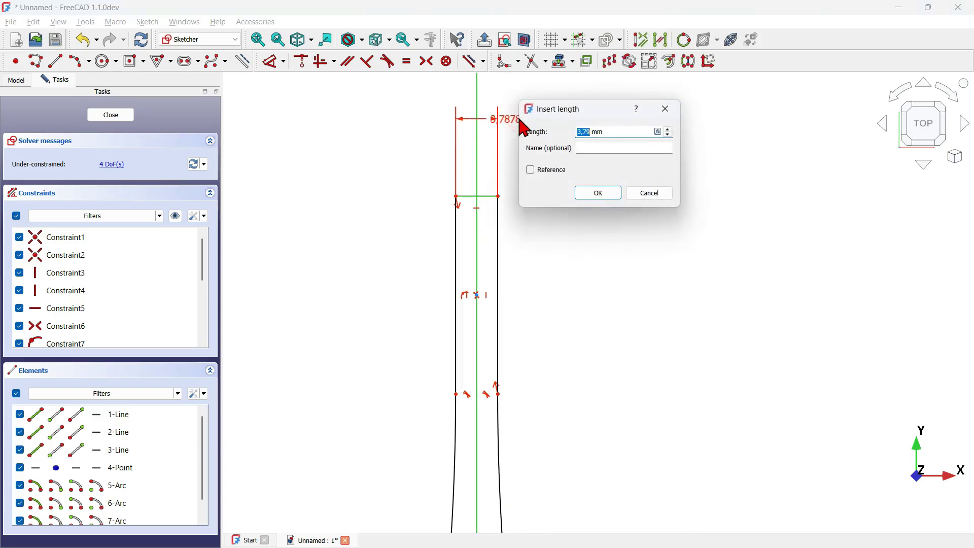
{"action": "key", "text": "Return"}
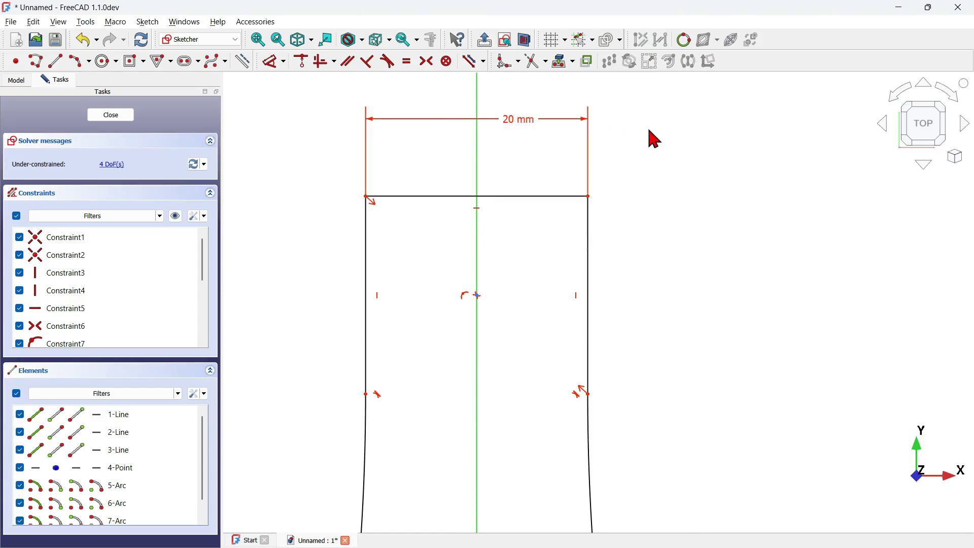
Dimension the profile's right vertical edge and set its length to 20 mm.
{"action": "scroll", "coordinate": [654, 138], "scroll_direction": "down", "scroll_amount": 5}
{"action": "left_click", "coordinate": [634, 165]}
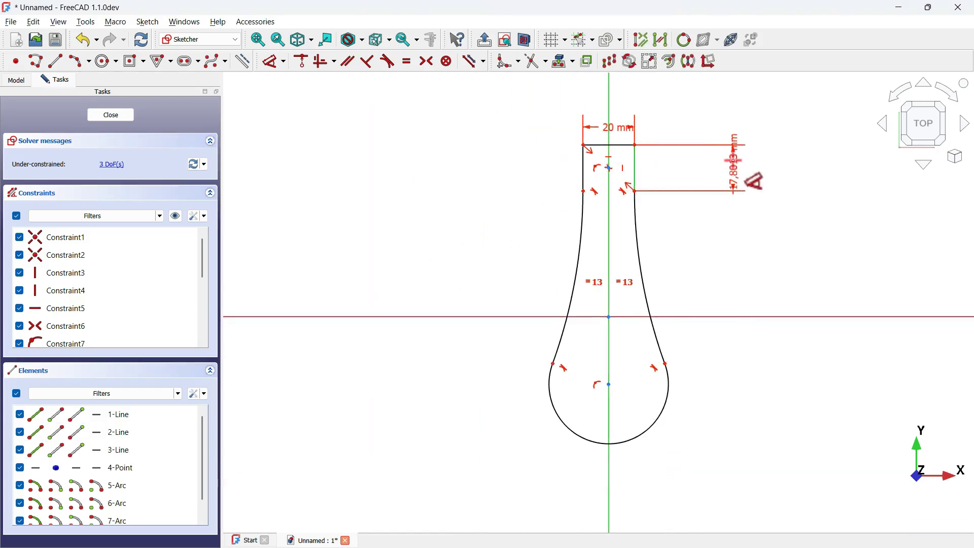
{"action": "left_click", "coordinate": [736, 170]}
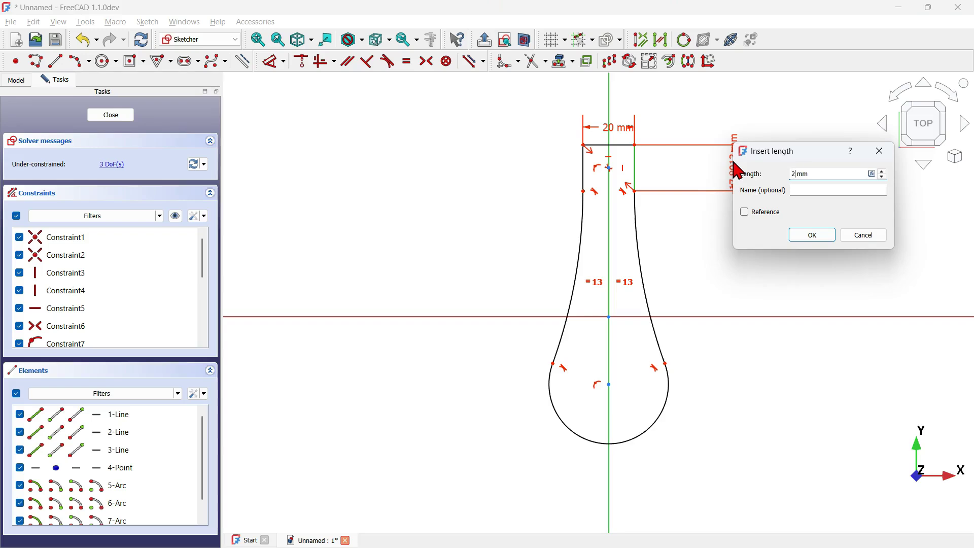
{"action": "key", "text": "Return"}
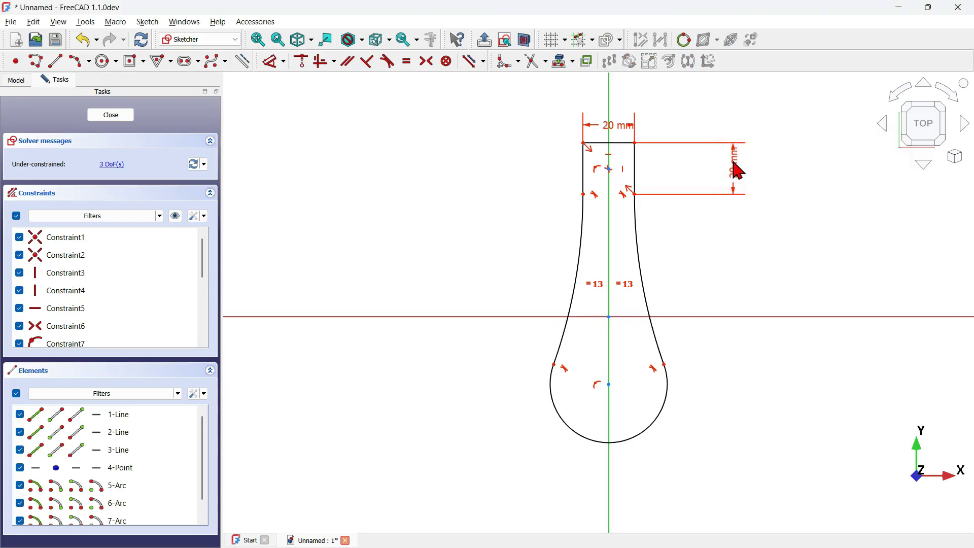
Dimension the right side arc and set its radius to 200 mm.
{"action": "key", "text": "k"}
{"action": "key", "text": "a"}
{"action": "left_click", "coordinate": [643, 273]}
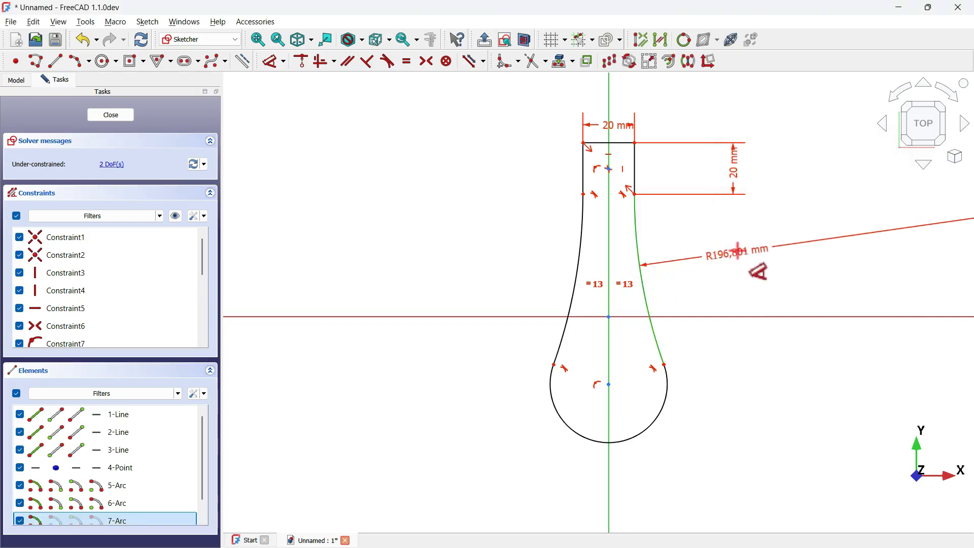
{"action": "left_click", "coordinate": [741, 261]}
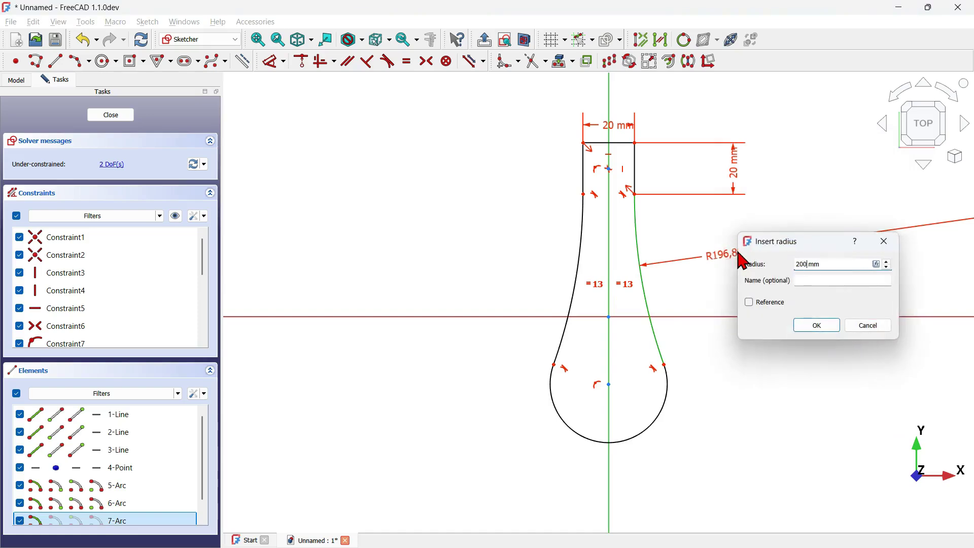
{"action": "key", "text": "Return"}
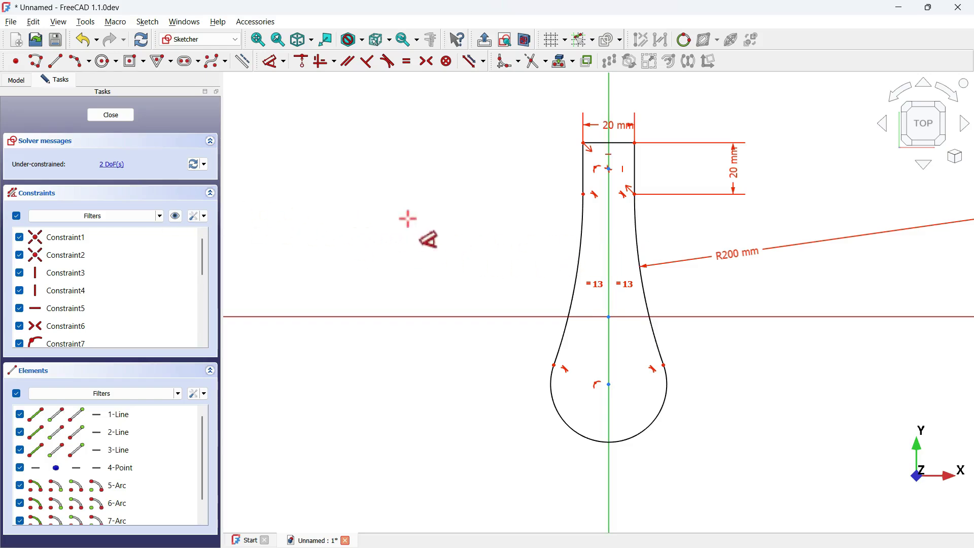
Set the vertical distance from the profile's upper left corner to the origin to 60 mm.
{"action": "left_click", "coordinate": [578, 142]}
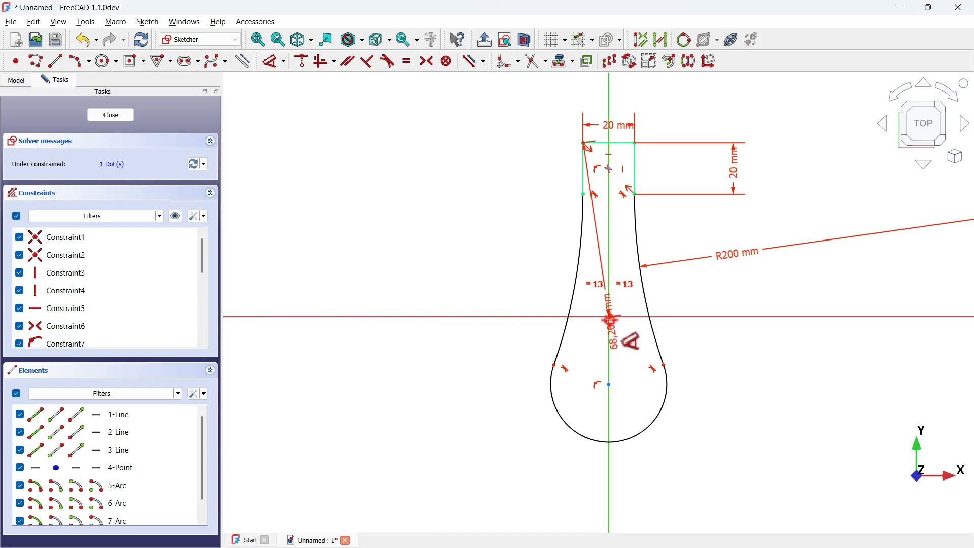
{"action": "left_click", "coordinate": [466, 223]}
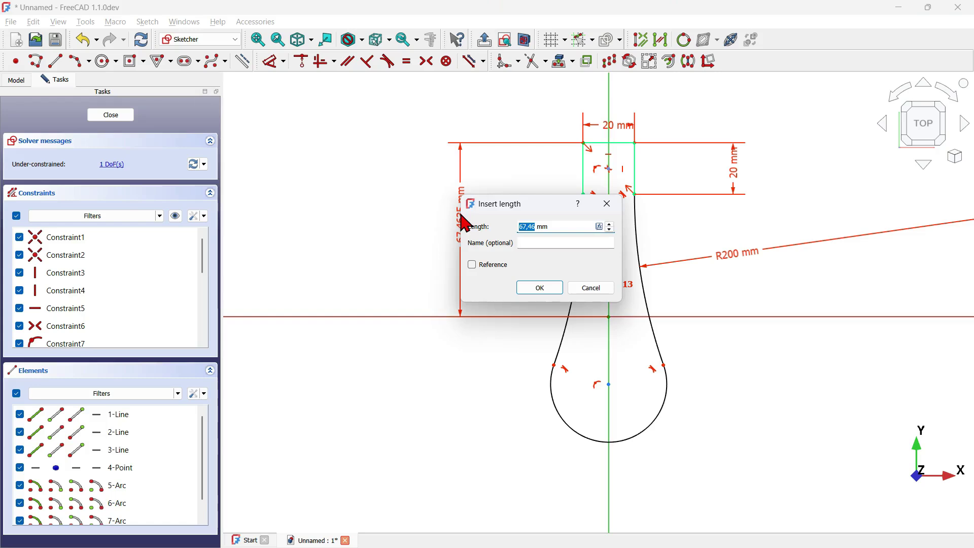
{"action": "key", "text": "Return"}
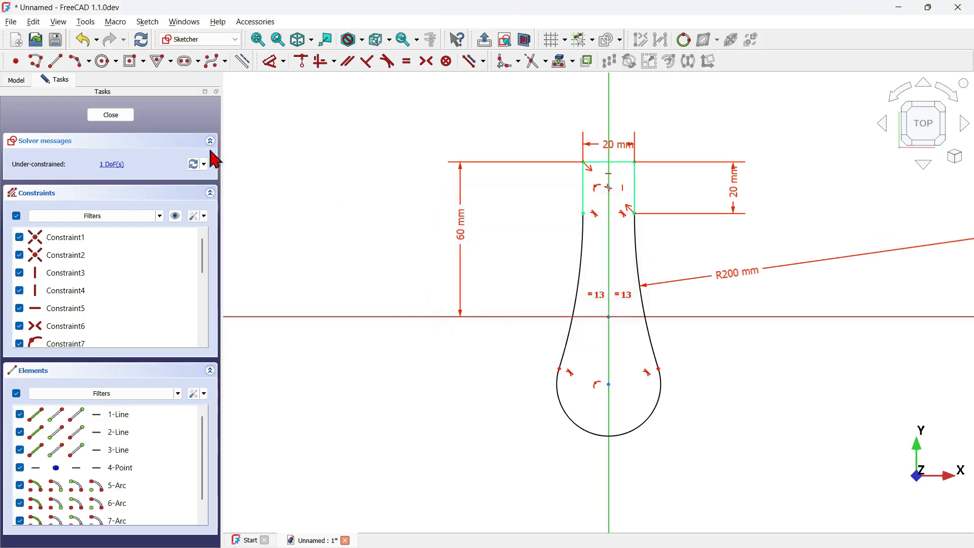
Place a point on the vertical axis below the large arc and constrain it to lie on that arc.
{"action": "left_click", "coordinate": [14, 60]}
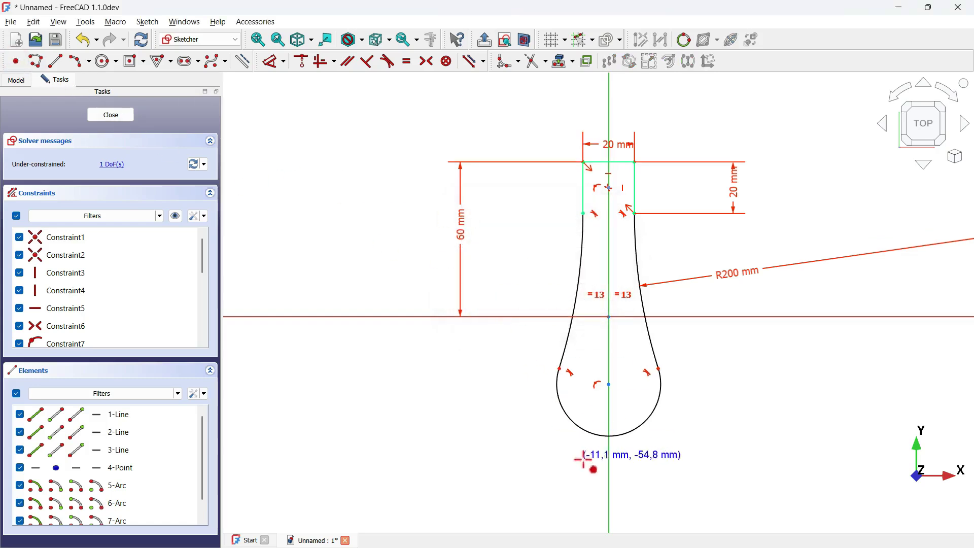
{"action": "left_click", "coordinate": [608, 474]}
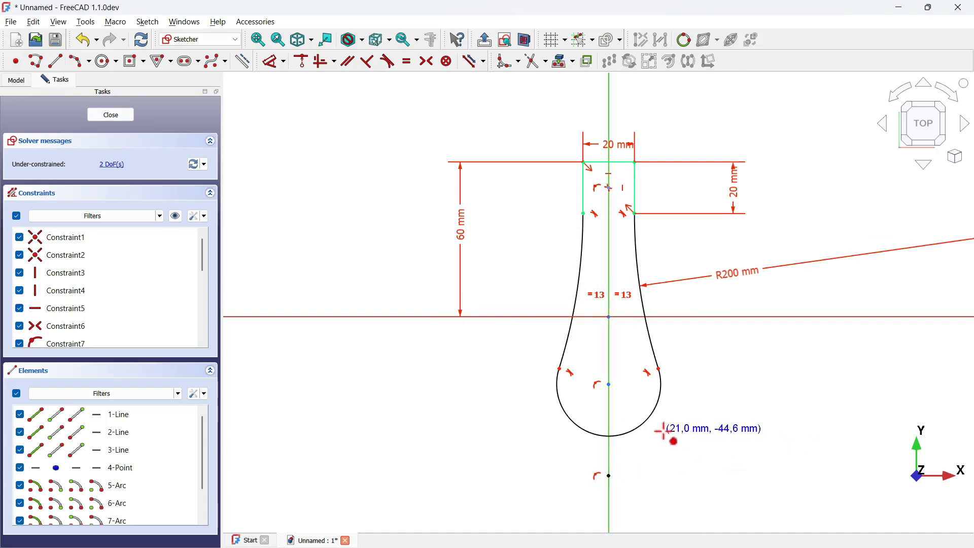
{"action": "left_click", "coordinate": [304, 60]}
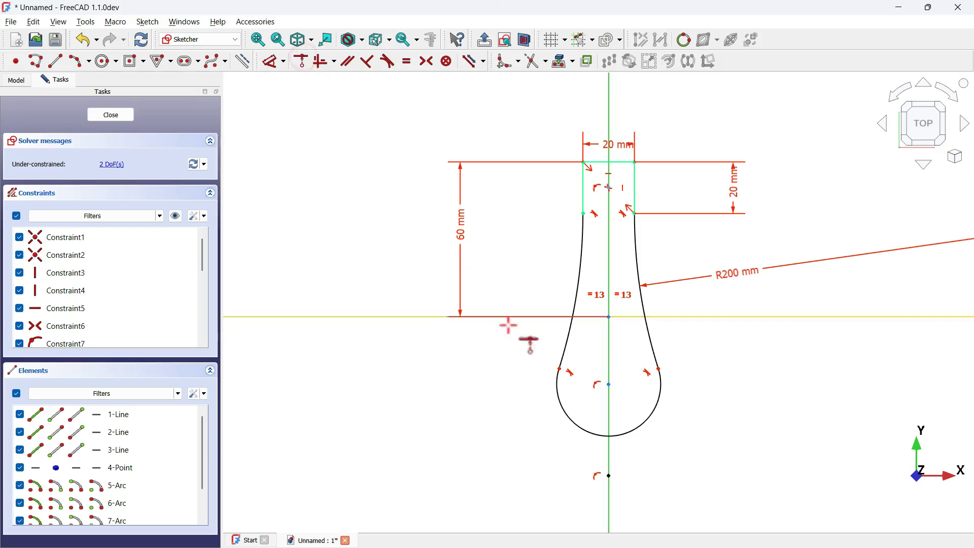
{"action": "left_click", "coordinate": [608, 474]}
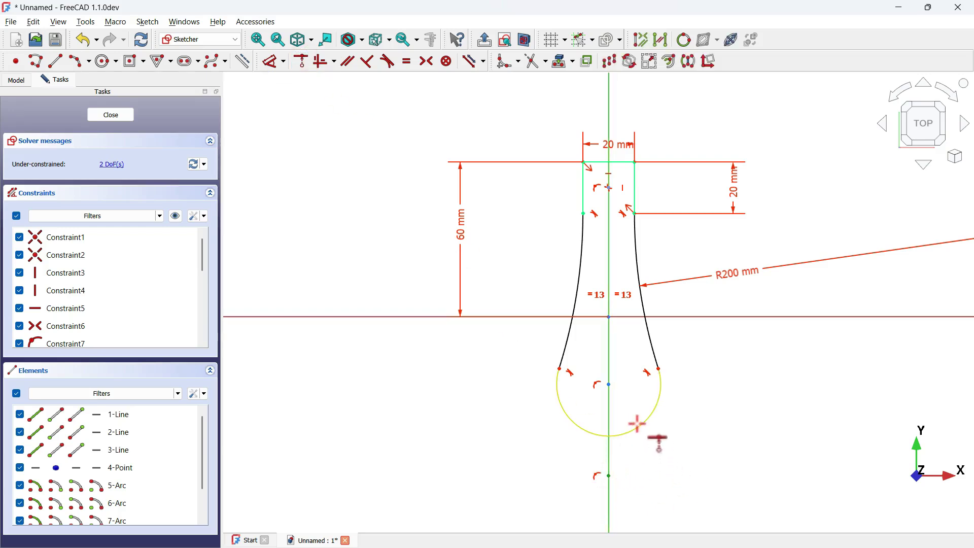
{"action": "left_click", "coordinate": [637, 424]}
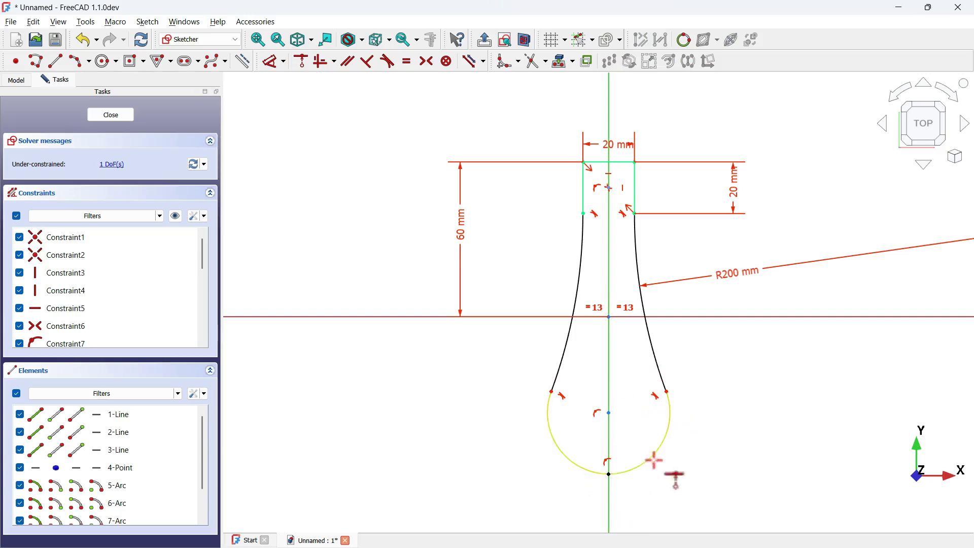
Set the overall vertical distance from the profile's upper left corner to the lowest point on the large arc to 120 mm.
{"action": "scroll", "coordinate": [497, 385], "scroll_direction": "down", "scroll_amount": 3}
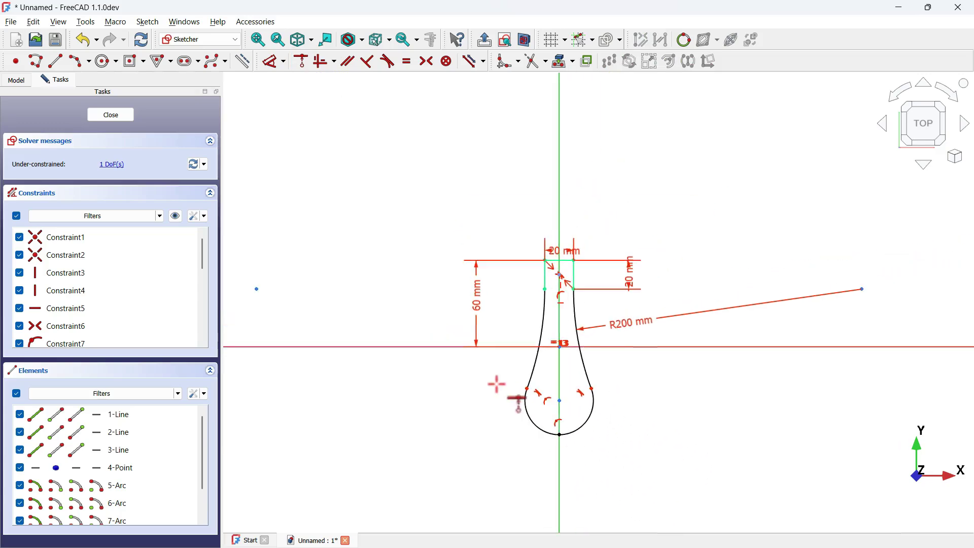
{"action": "left_click", "coordinate": [273, 63]}
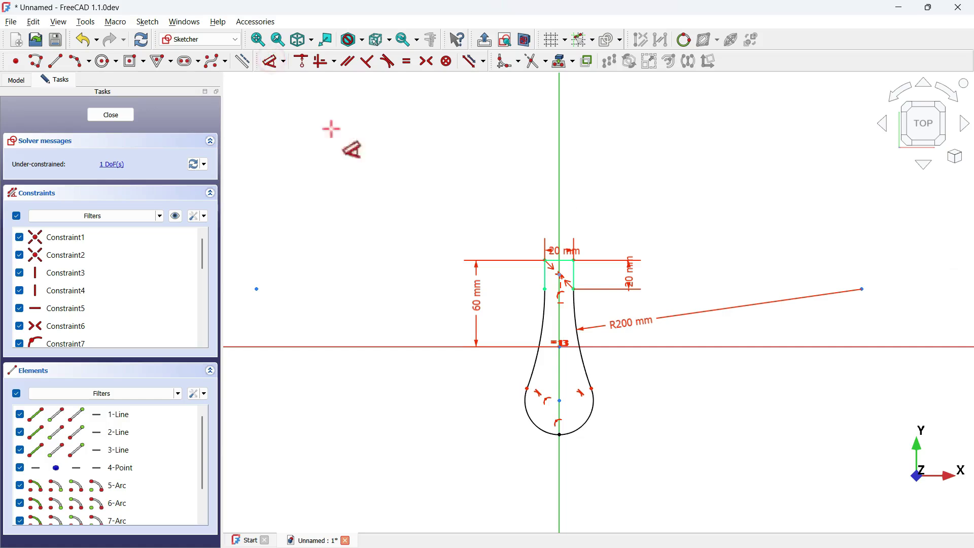
{"action": "left_click", "coordinate": [559, 433]}
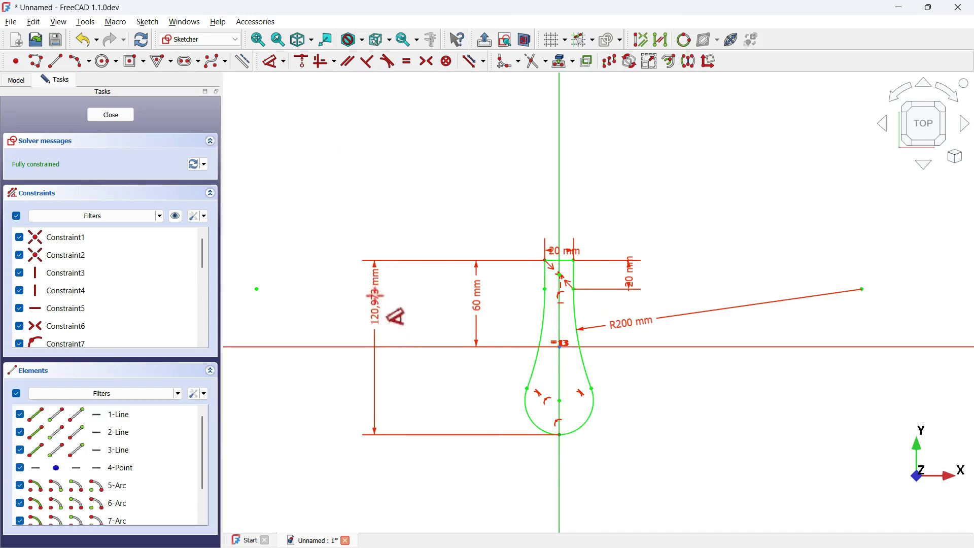
{"action": "left_click", "coordinate": [377, 304]}
{"action": "type", "text": "1"}
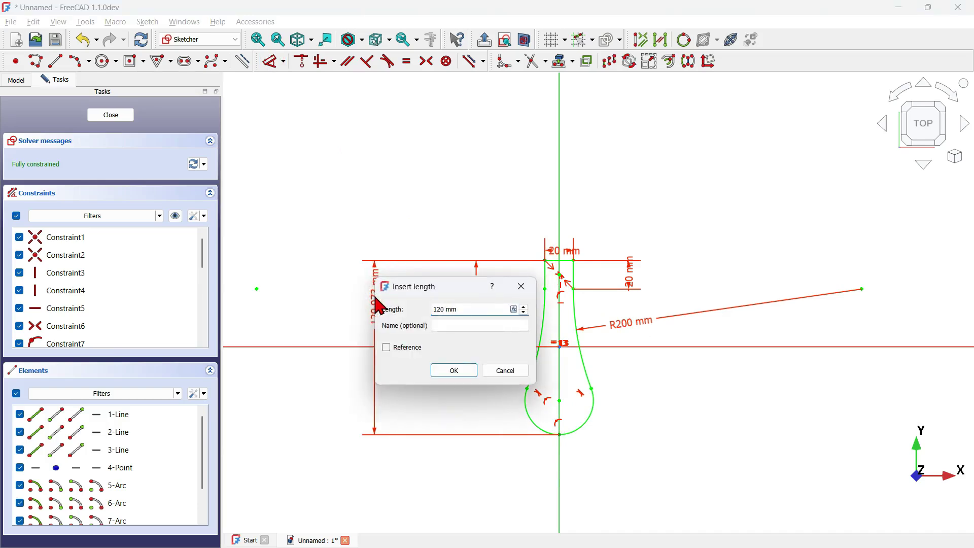
{"action": "type", "text": "20"}
{"action": "key", "text": "Return"}
{"action": "scroll", "coordinate": [573, 365], "scroll_direction": "up", "scroll_amount": 2}
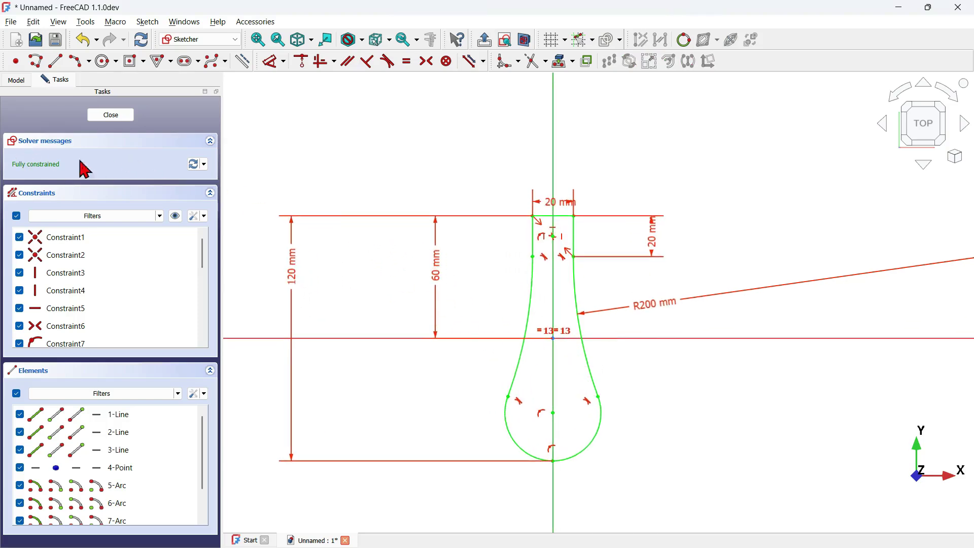
Close the sketch and pad the profile 10 mm, symmetric to the sketch plane.
{"action": "left_click", "coordinate": [113, 116]}
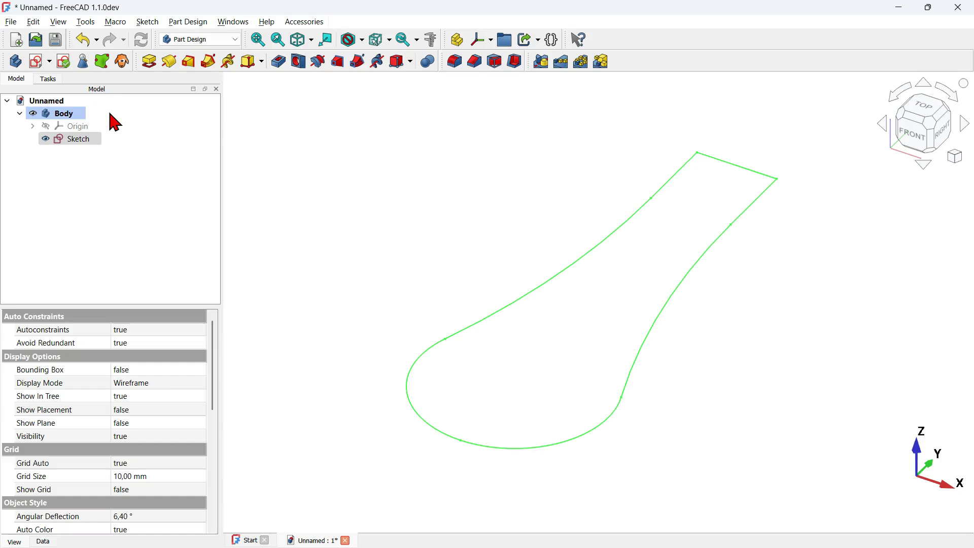
{"action": "left_click", "coordinate": [375, 235]}
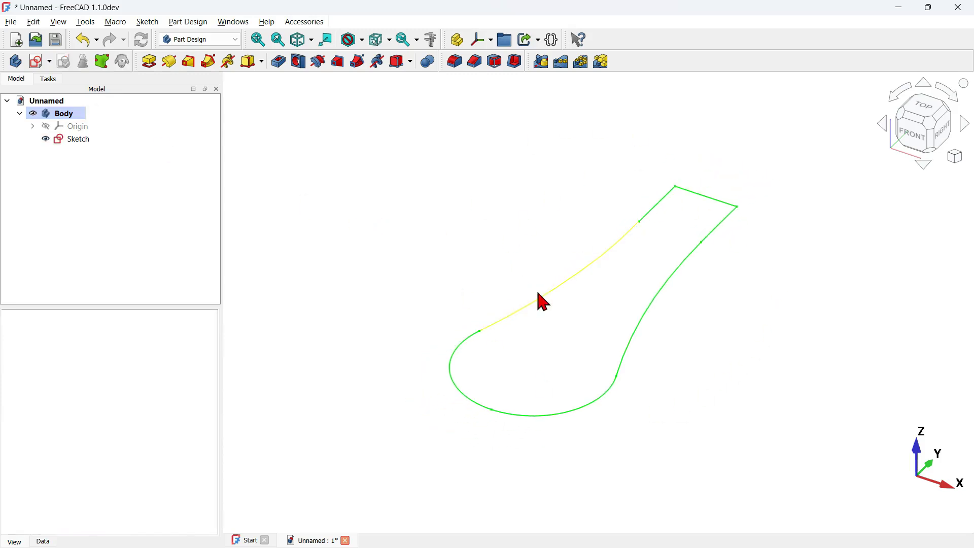
{"action": "left_click", "coordinate": [150, 61]}
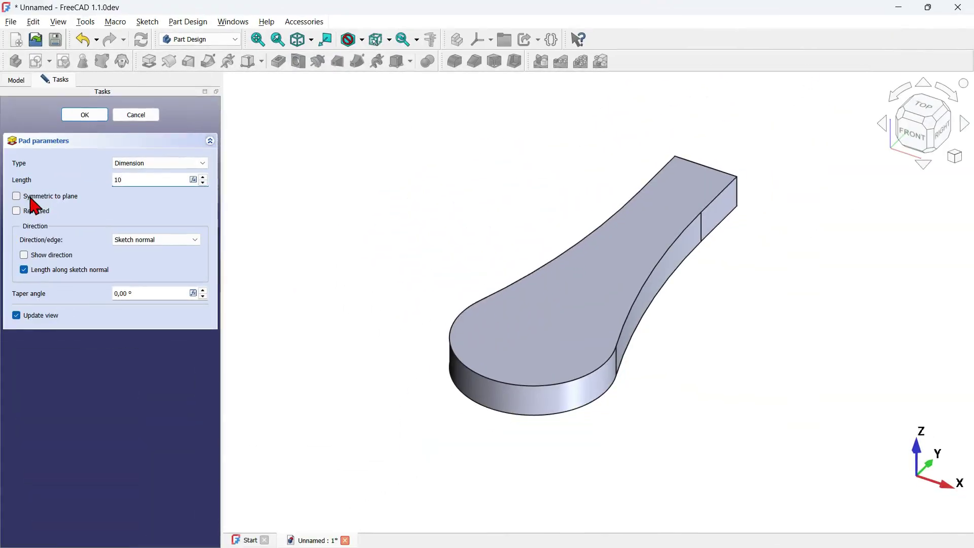
{"action": "left_click", "coordinate": [17, 196]}
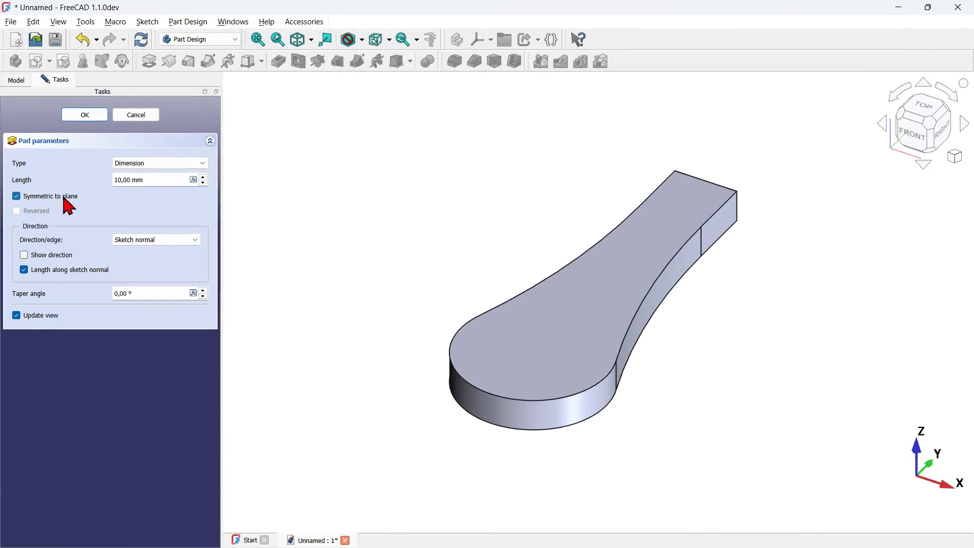
{"action": "left_click", "coordinate": [87, 116]}
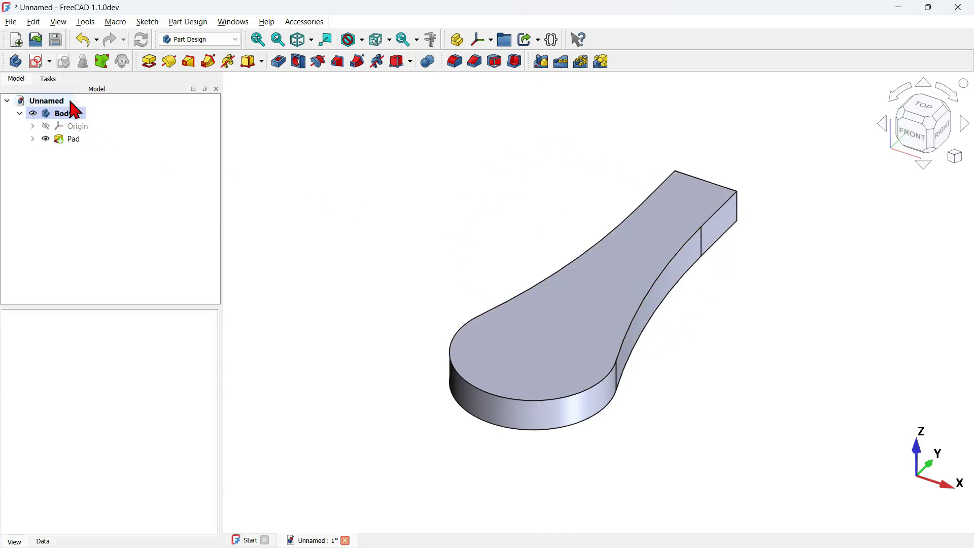
Create a second, empty body in the document.
{"action": "left_click", "coordinate": [16, 64]}
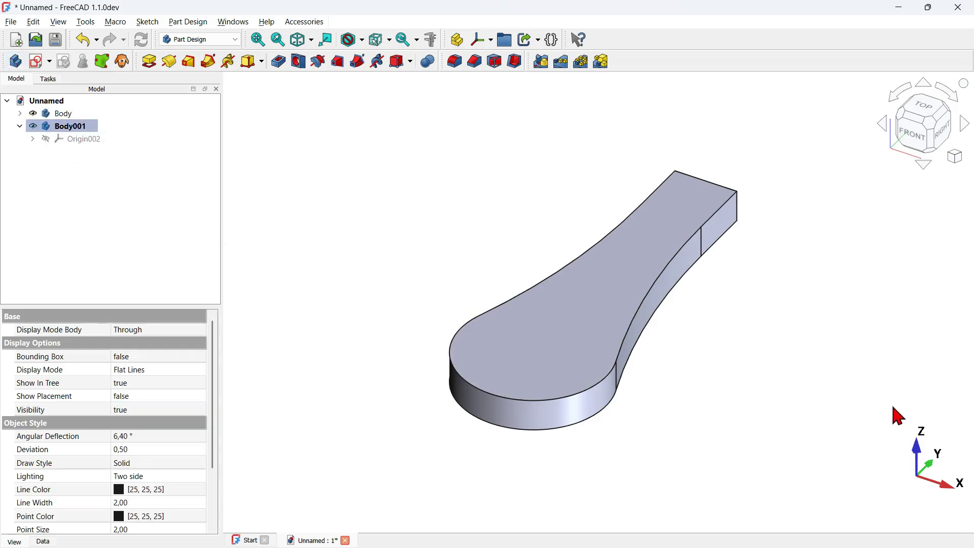
Start a sketch on the YZ plane of the second body and section the view at the sketch plane.
{"action": "left_click", "coordinate": [34, 67]}
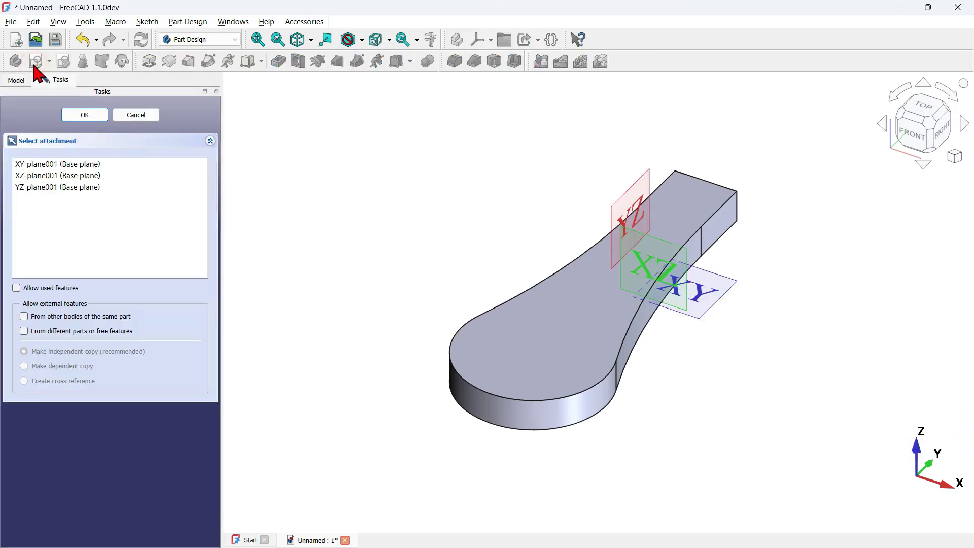
{"action": "left_click", "coordinate": [628, 199]}
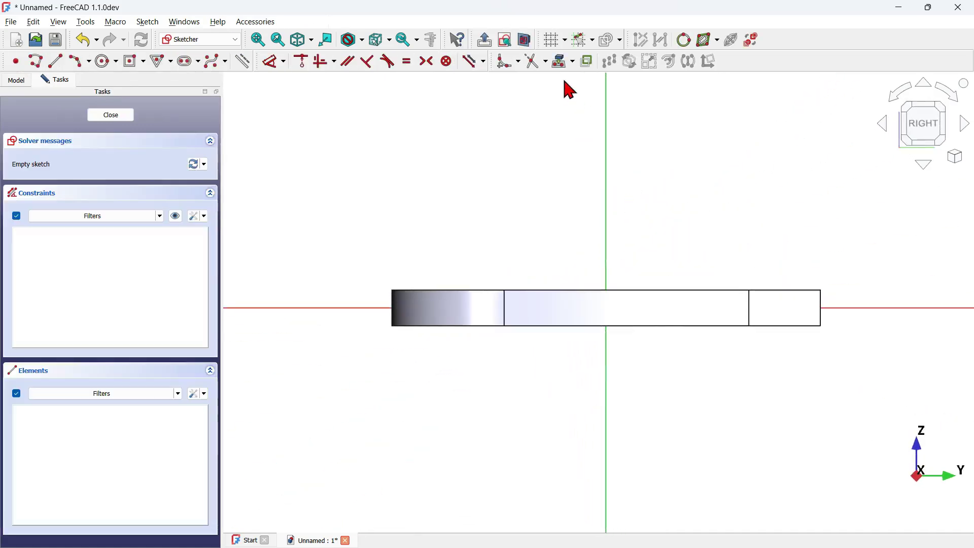
{"action": "left_click", "coordinate": [525, 39]}
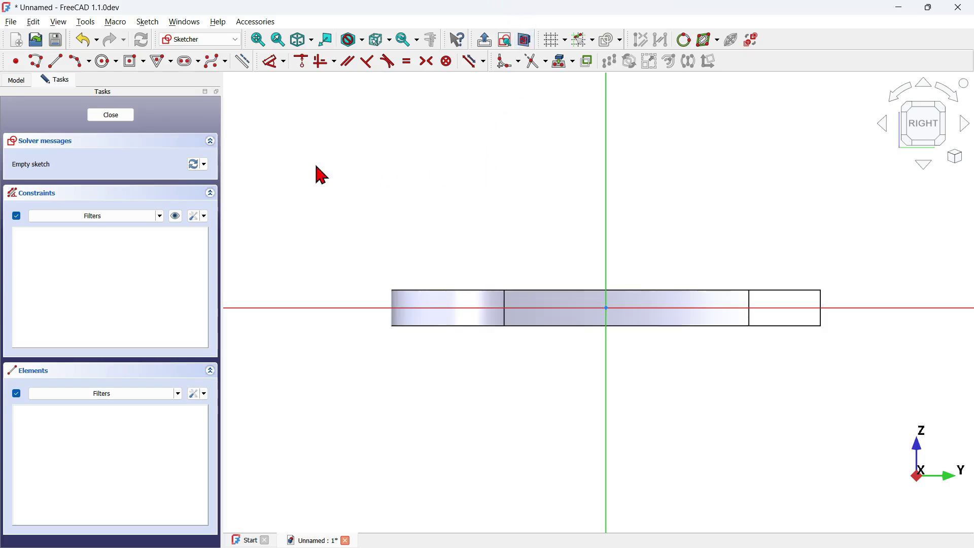
Draw a corner rectangle about 18 mm high, starting on the horizontal axis near the arm's rounded end and extending past its square end.
{"action": "left_click", "coordinate": [144, 62]}
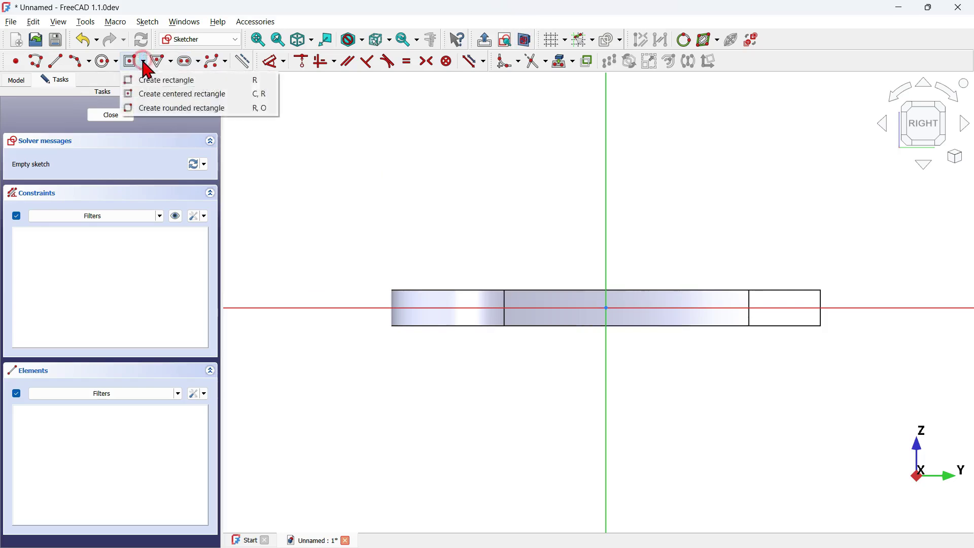
{"action": "left_click", "coordinate": [195, 82]}
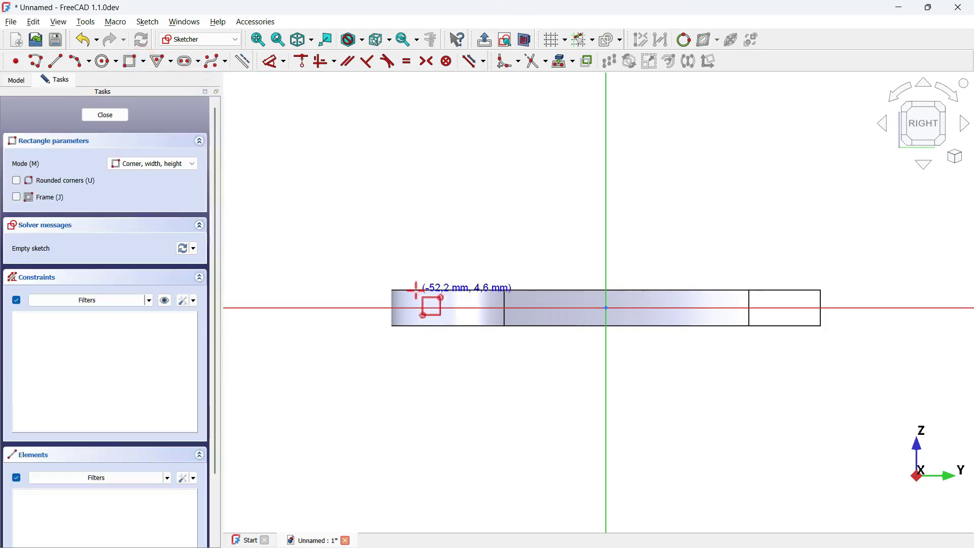
{"action": "left_click", "coordinate": [395, 308]}
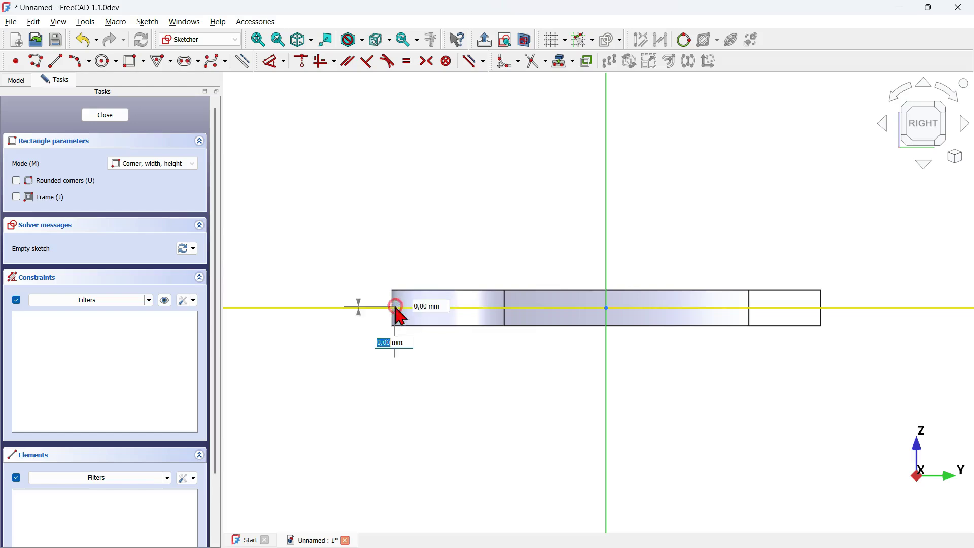
{"action": "left_click", "coordinate": [856, 238]}
{"action": "scroll", "coordinate": [556, 248], "scroll_direction": "down", "scroll_amount": 2}
{"action": "scroll", "coordinate": [794, 304], "scroll_direction": "up", "scroll_amount": 1}
{"action": "right_click", "coordinate": [794, 304]}
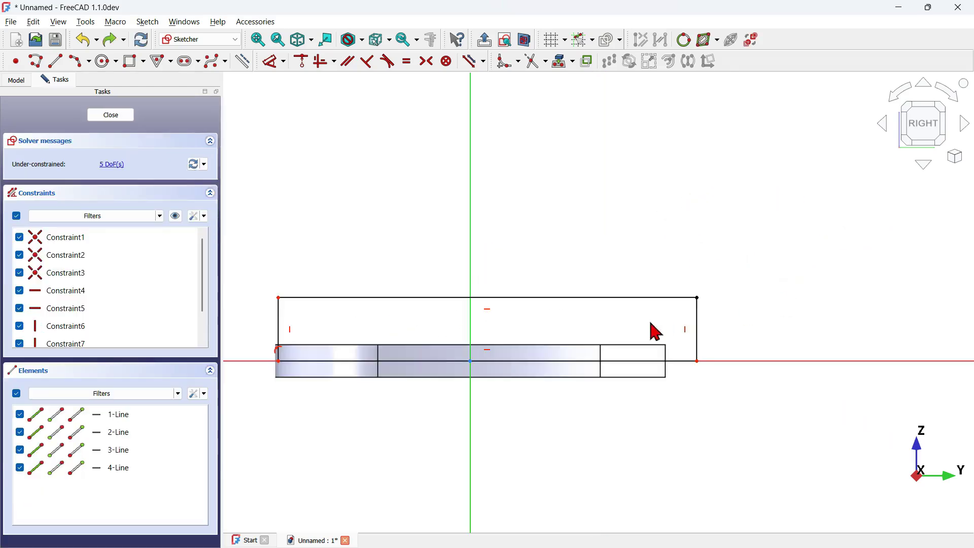
Delete the rectangle's right vertical side and shorten its upper line by moving the free end toward the vertical axis.
{"action": "left_click", "coordinate": [701, 327]}
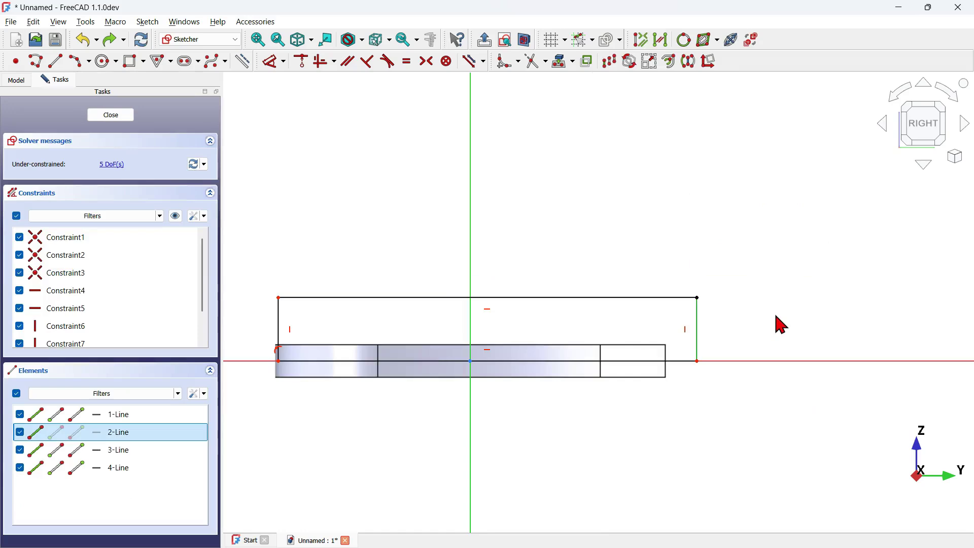
{"action": "key", "text": "Delete"}
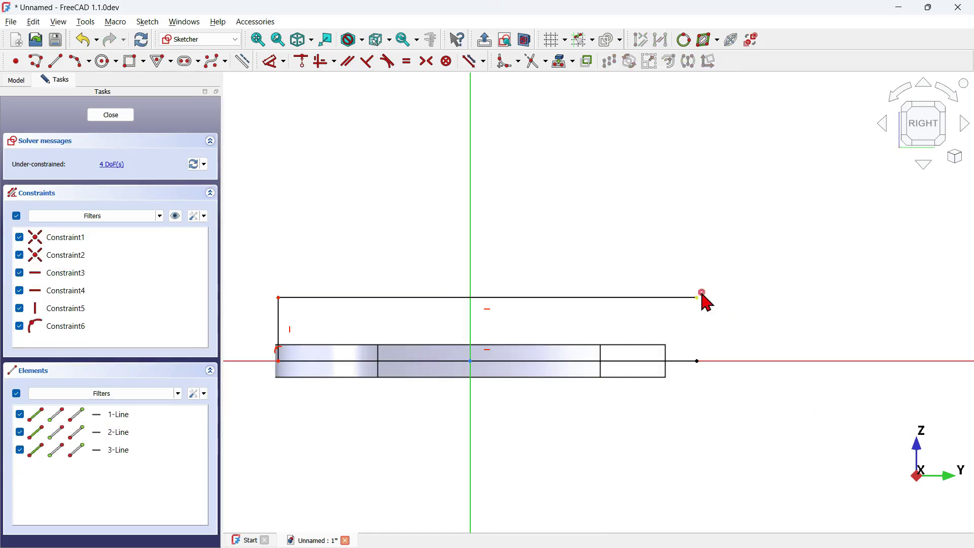
{"action": "left_click_drag", "start_coordinate": [703, 294], "coordinate": [573, 303]}
{"action": "scroll", "coordinate": [600, 239], "scroll_direction": "down", "scroll_amount": 2}
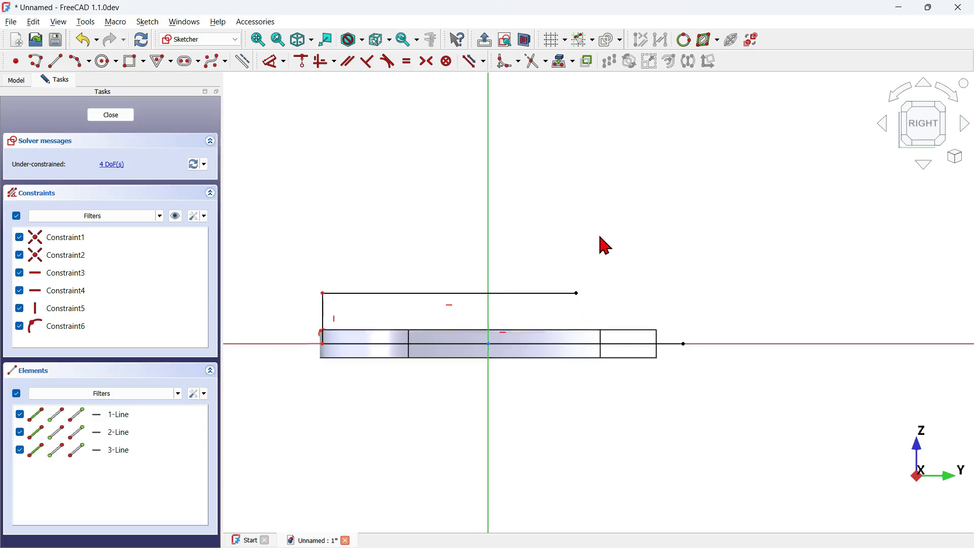
Dimension the profile's left vertical side to 20 mm.
{"action": "left_click", "coordinate": [274, 61]}
{"action": "scroll", "coordinate": [326, 266], "scroll_direction": "up", "scroll_amount": 3}
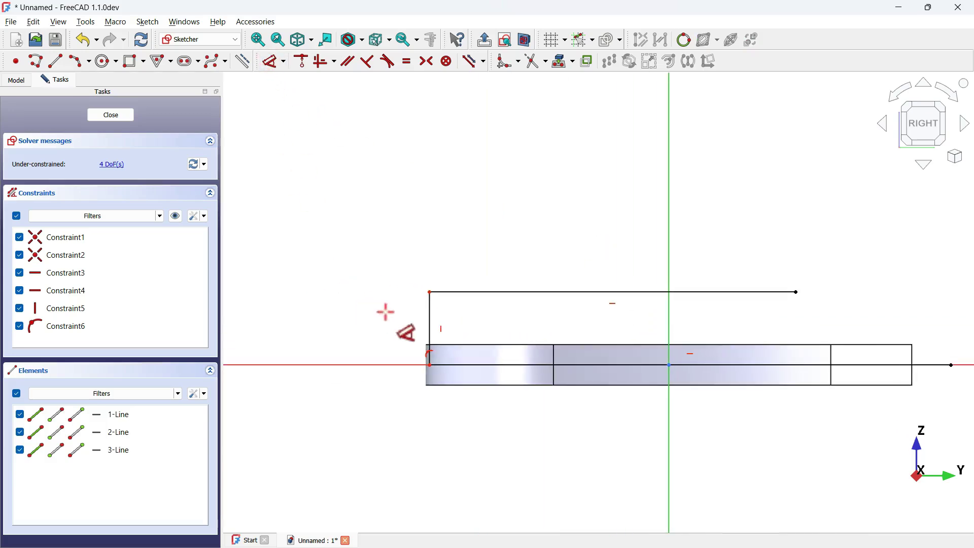
{"action": "left_click", "coordinate": [427, 322]}
{"action": "left_click", "coordinate": [350, 208]}
{"action": "type", "text": "20"}
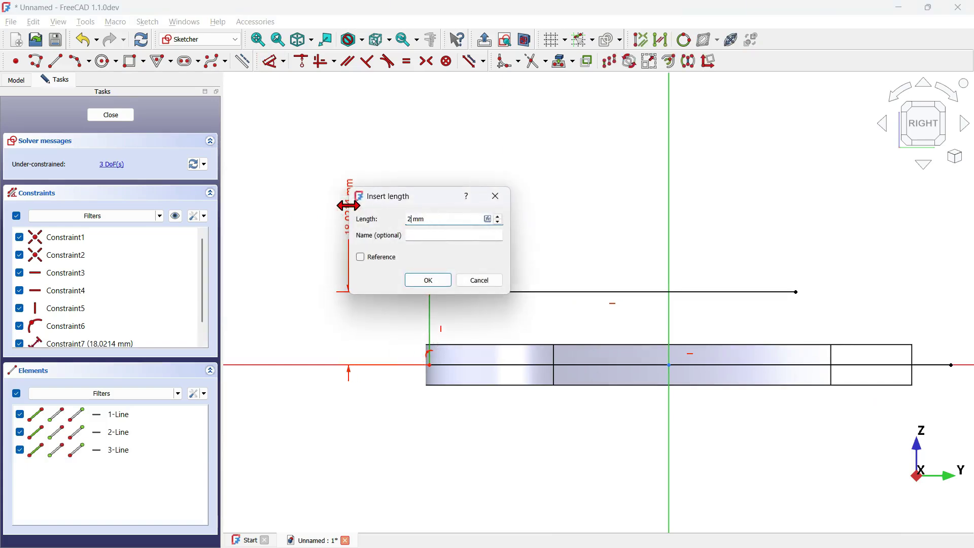
{"action": "key", "text": "Return"}
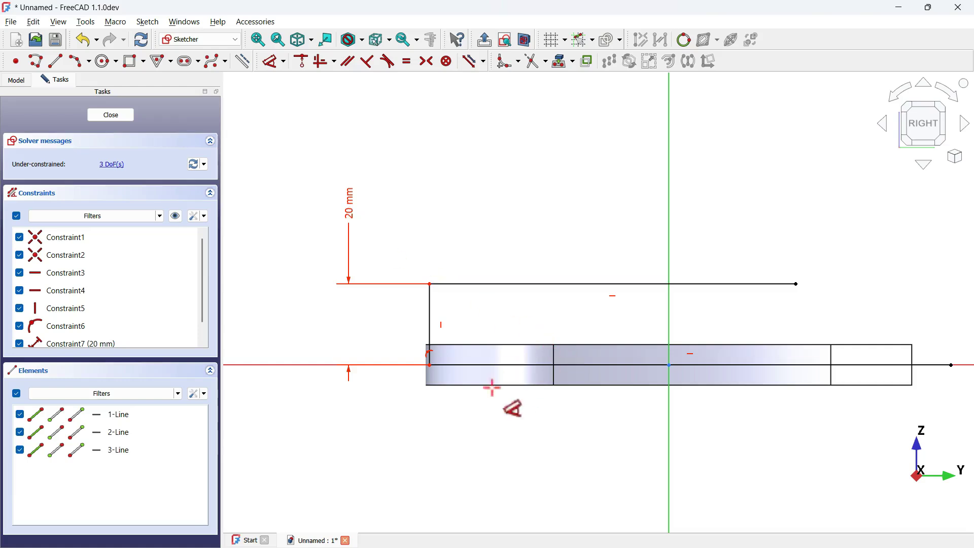
Set the horizontal distance from the profile's lower left corner to the vertical axis to 60 mm.
{"action": "left_click", "coordinate": [430, 366]}
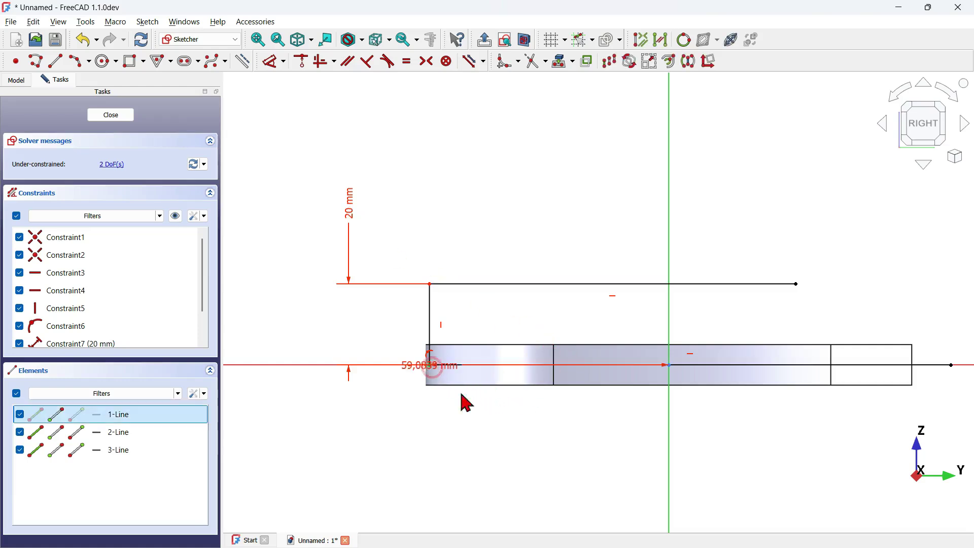
{"action": "left_click", "coordinate": [668, 449]}
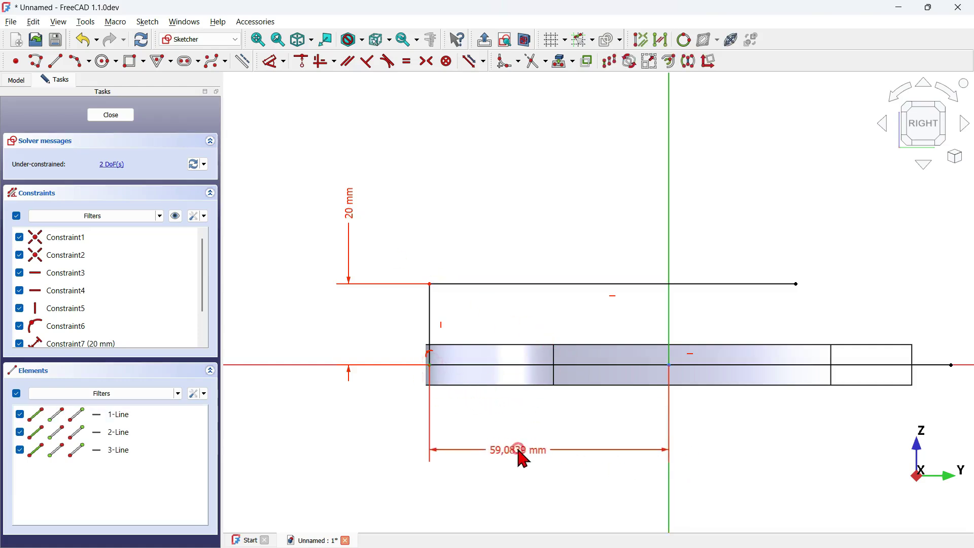
{"action": "left_click", "coordinate": [523, 456]}
{"action": "type", "text": "60"}
{"action": "key", "text": "Return"}
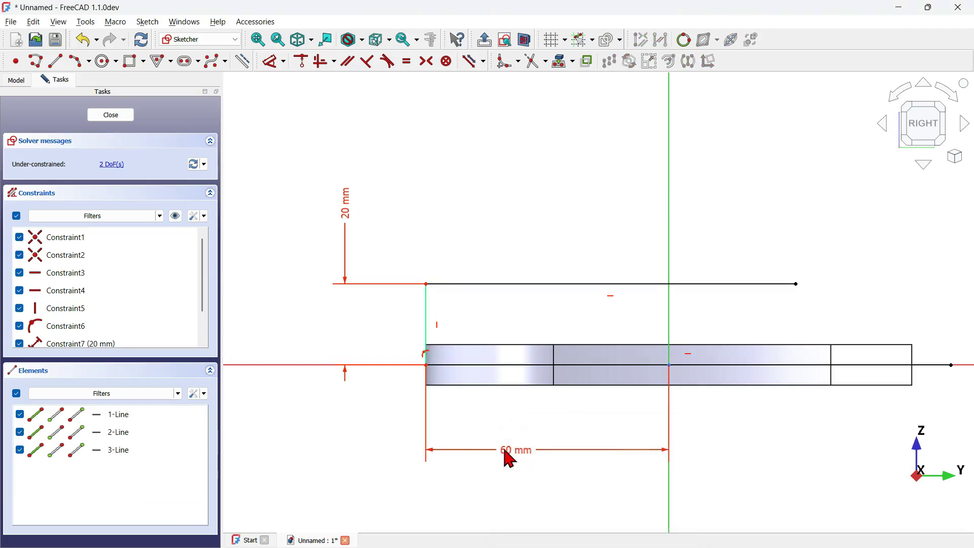
Shorten the upper horizontal line further so its free end lies just right of the vertical axis.
{"action": "scroll", "coordinate": [409, 442], "scroll_direction": "down", "scroll_amount": 3}
{"action": "scroll", "coordinate": [608, 367], "scroll_direction": "up", "scroll_amount": 2}
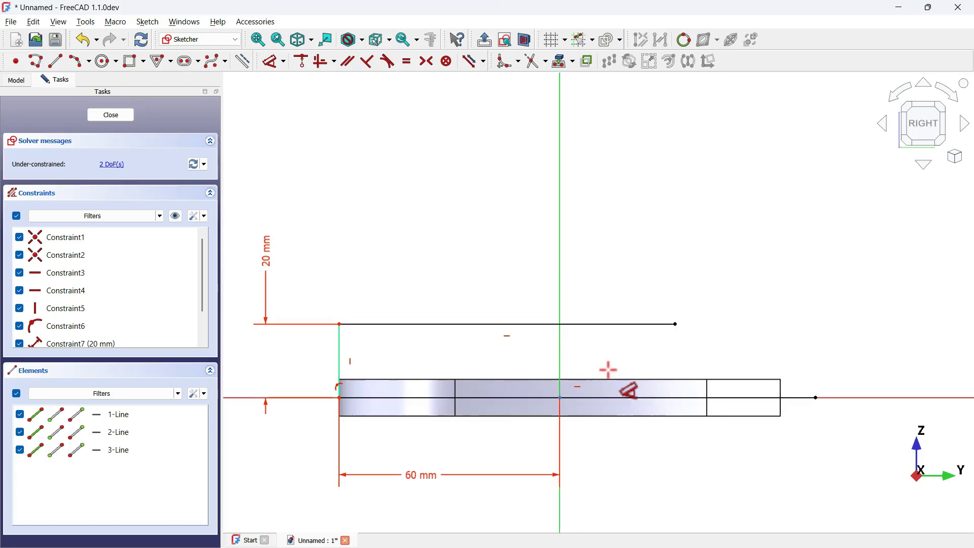
{"action": "left_click_drag", "start_coordinate": [679, 327], "coordinate": [600, 347]}
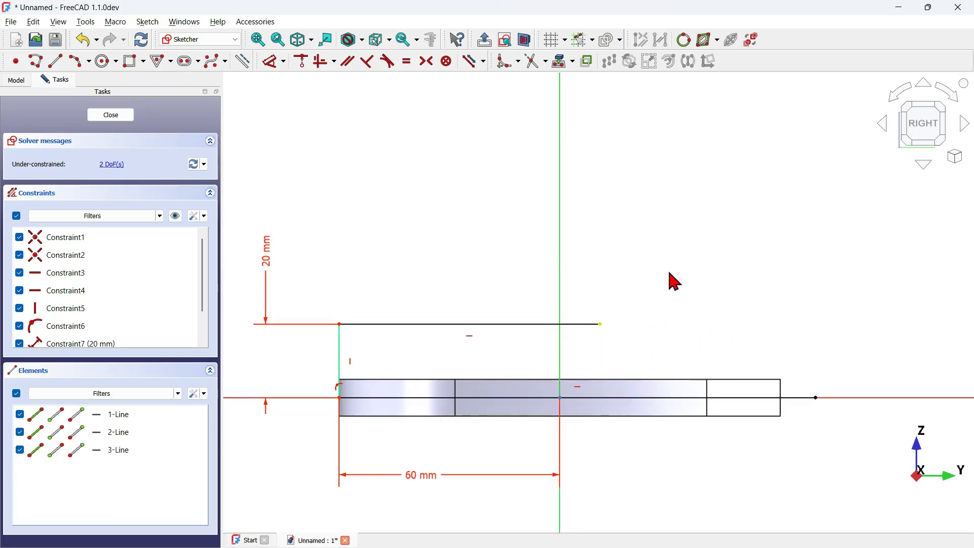
Draw a center-based arc above the arm's square end, starting at the lower line's free end and sweeping about 216° counterclockwise.
{"action": "left_click", "coordinate": [80, 61]}
{"action": "left_click", "coordinate": [89, 62]}
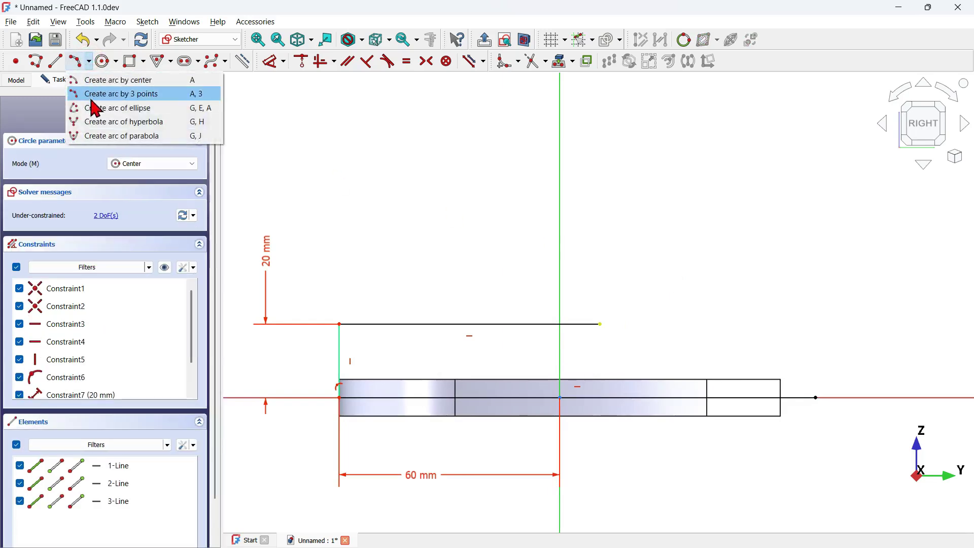
{"action": "left_click", "coordinate": [129, 81]}
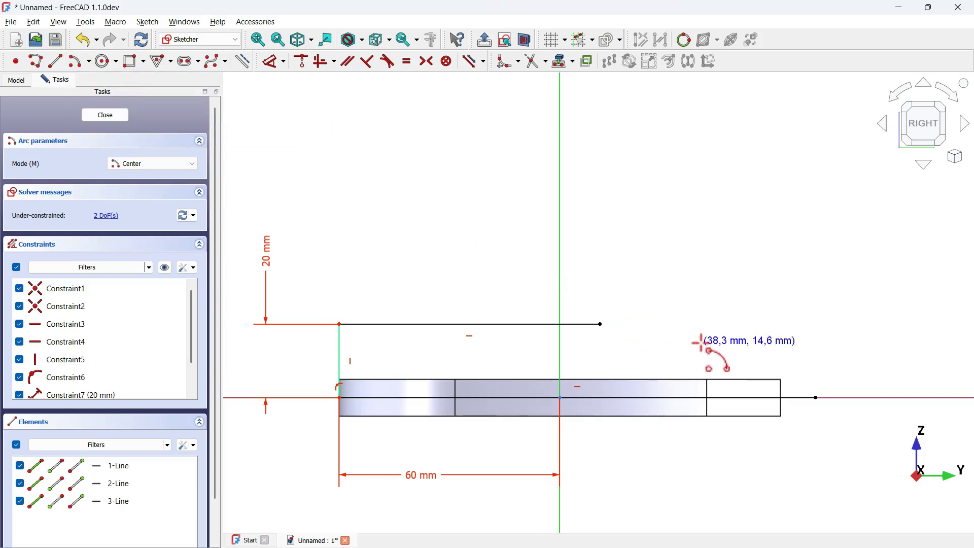
{"action": "left_click", "coordinate": [775, 315]}
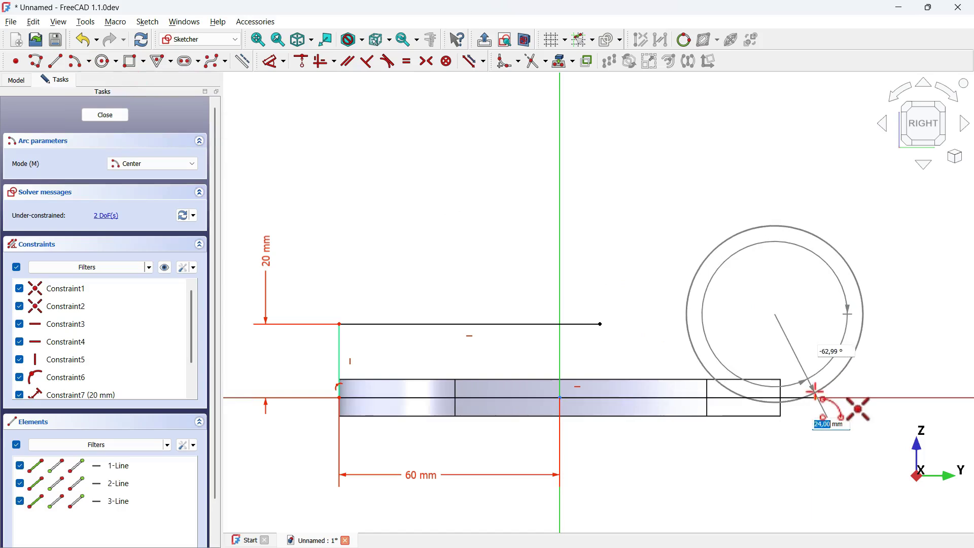
{"action": "left_click", "coordinate": [815, 393]}
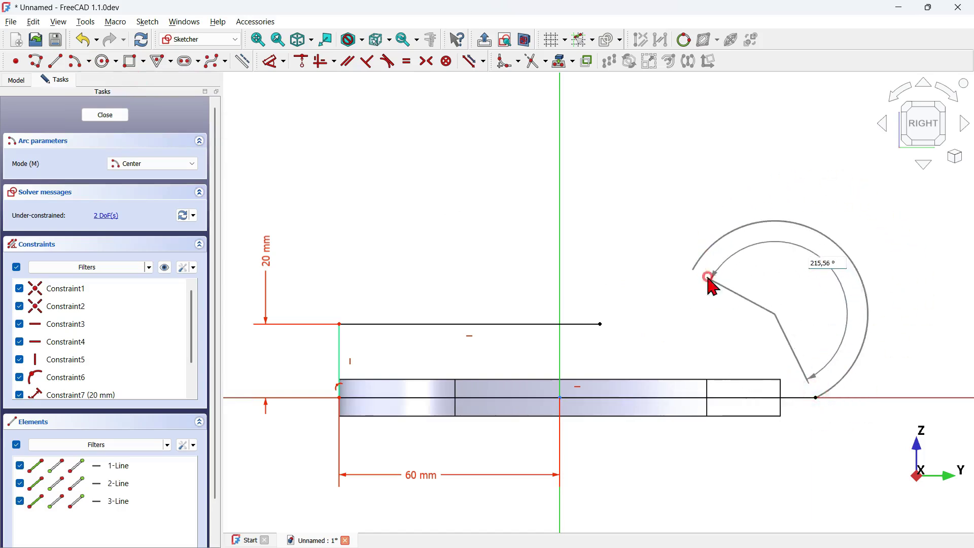
{"action": "left_click", "coordinate": [707, 278]}
{"action": "scroll", "coordinate": [629, 251], "scroll_direction": "down", "scroll_amount": 2}
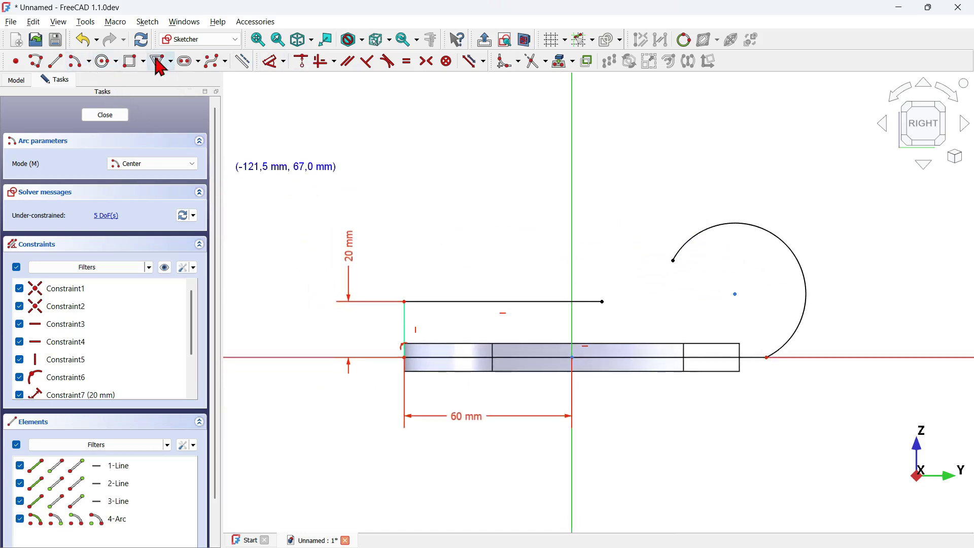
Connect the large arc's free end to the upper line's free end with a concave three-point arc.
{"action": "left_click", "coordinate": [90, 62]}
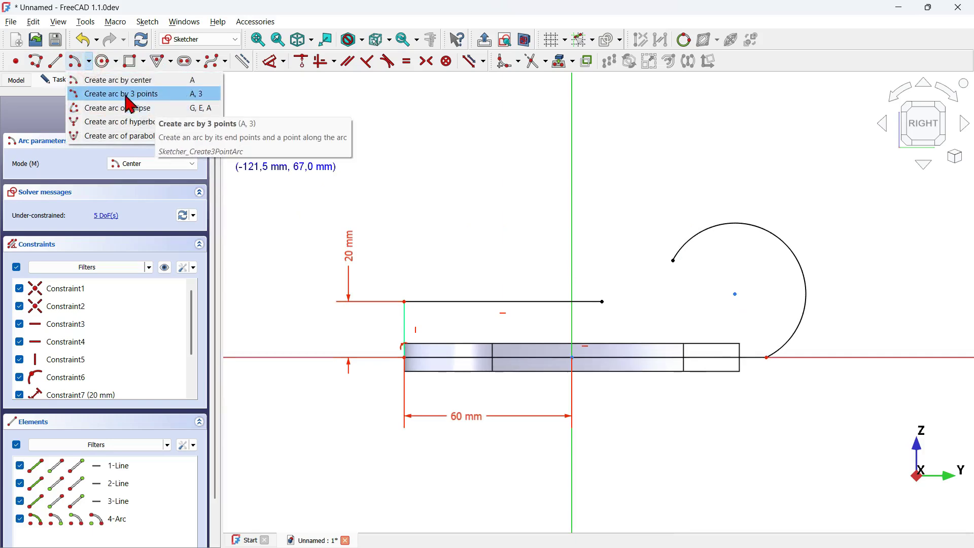
{"action": "left_click", "coordinate": [176, 94]}
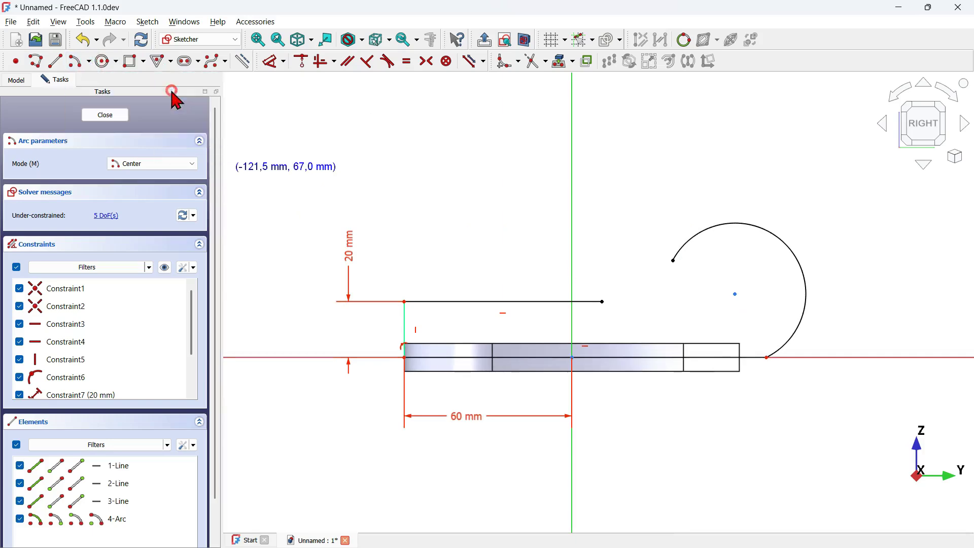
{"action": "left_click", "coordinate": [670, 261]}
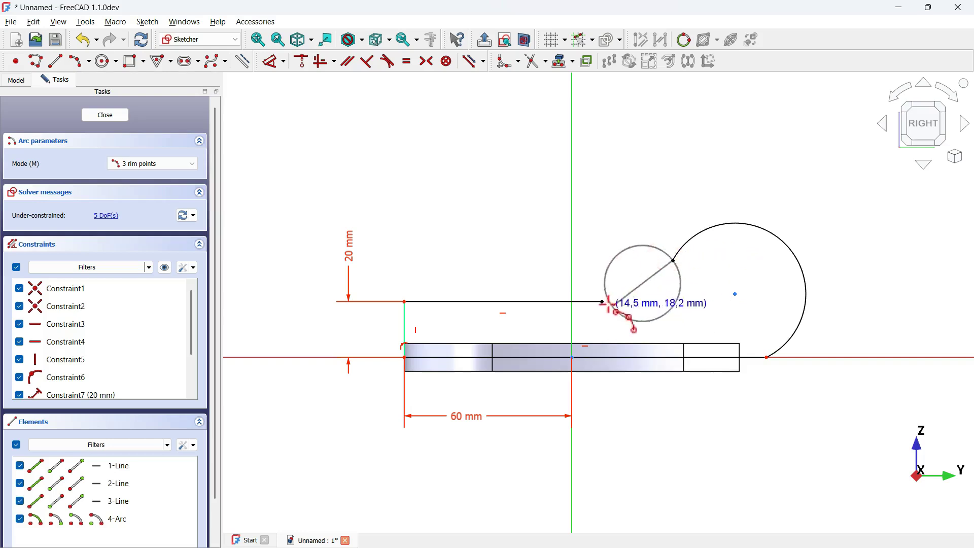
{"action": "left_click", "coordinate": [602, 301]}
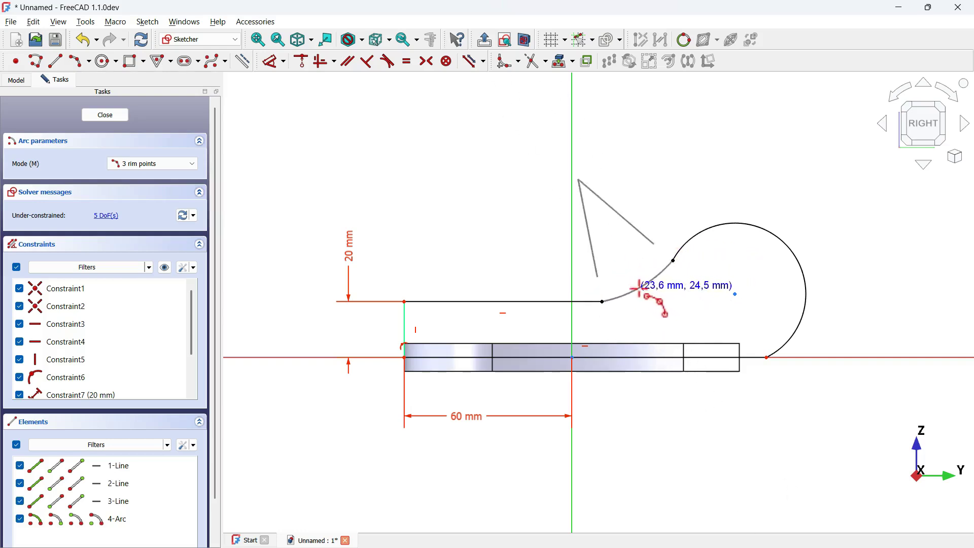
{"action": "left_click", "coordinate": [643, 287]}
{"action": "scroll", "coordinate": [669, 301], "scroll_direction": "up", "scroll_amount": 1}
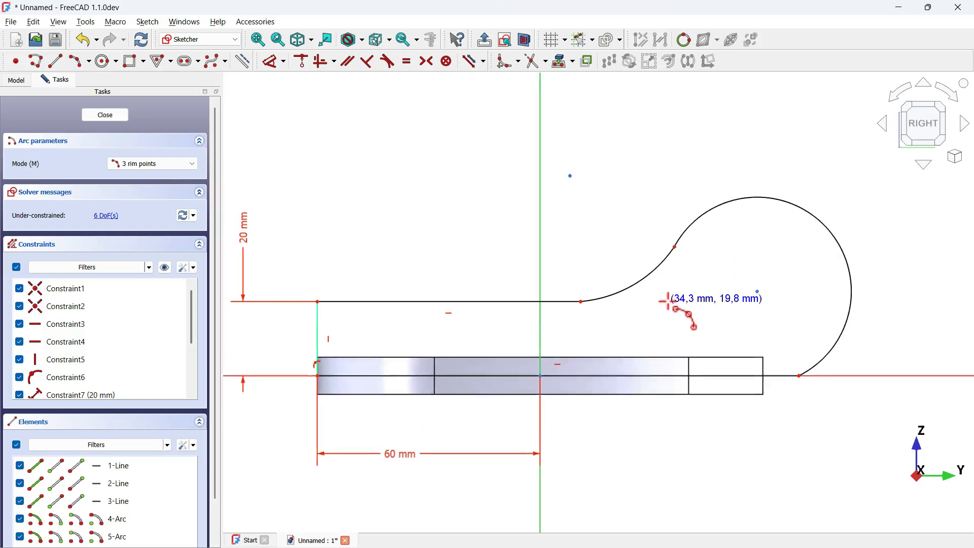
{"action": "key", "text": "Escape"}
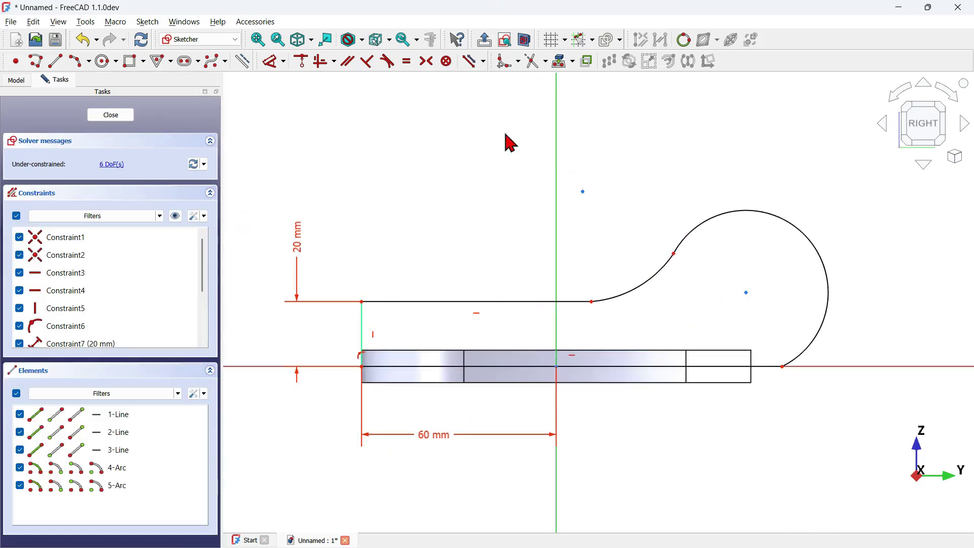
Make the connecting arc tangent to the upper line and the large arc, and the large arc tangent to the lower line.
{"action": "left_click", "coordinate": [390, 61]}
{"action": "left_click", "coordinate": [623, 293]}
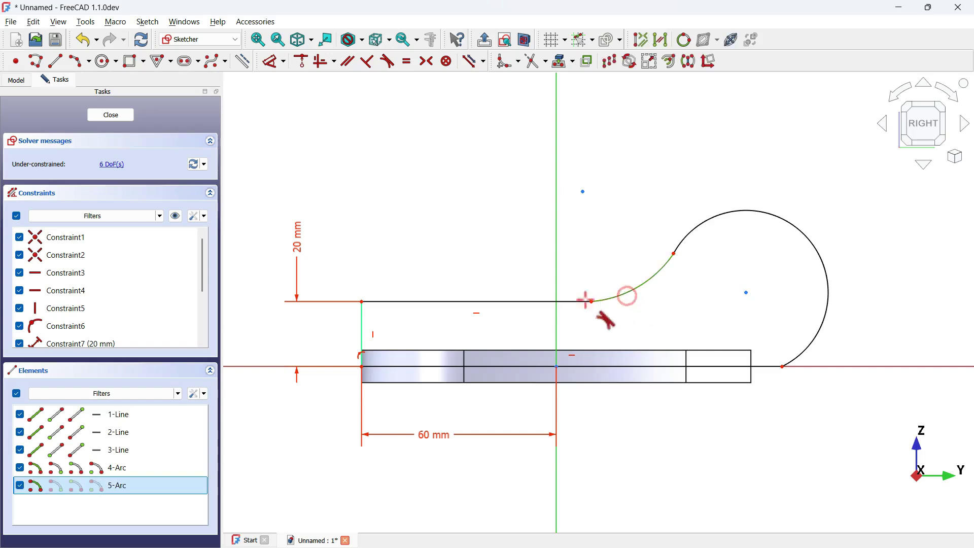
{"action": "left_click", "coordinate": [546, 301]}
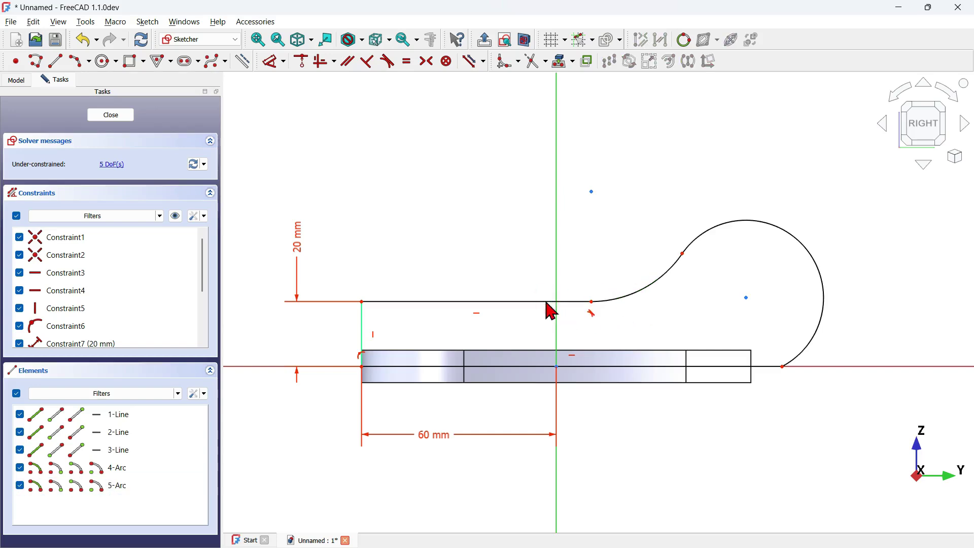
{"action": "left_click", "coordinate": [722, 226]}
{"action": "left_click", "coordinate": [668, 266]}
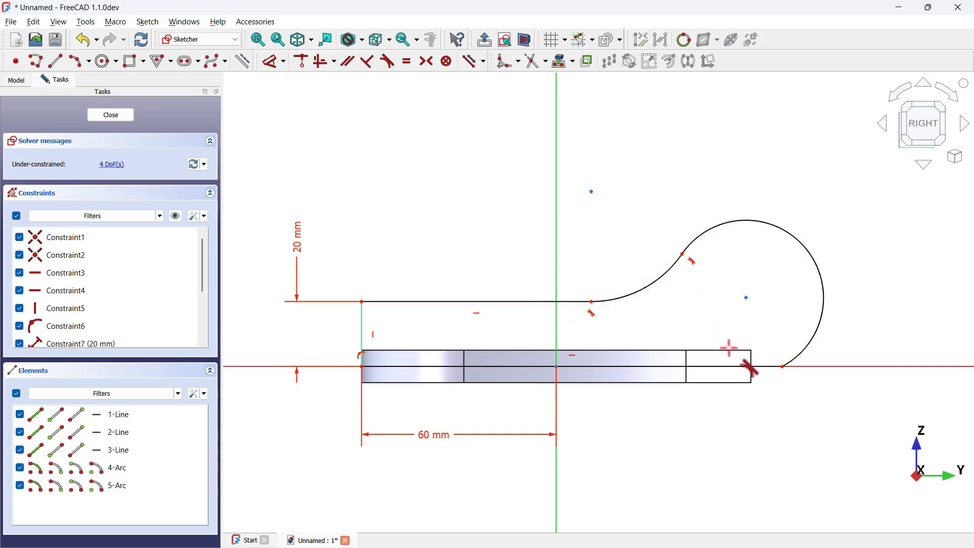
{"action": "left_click", "coordinate": [760, 364]}
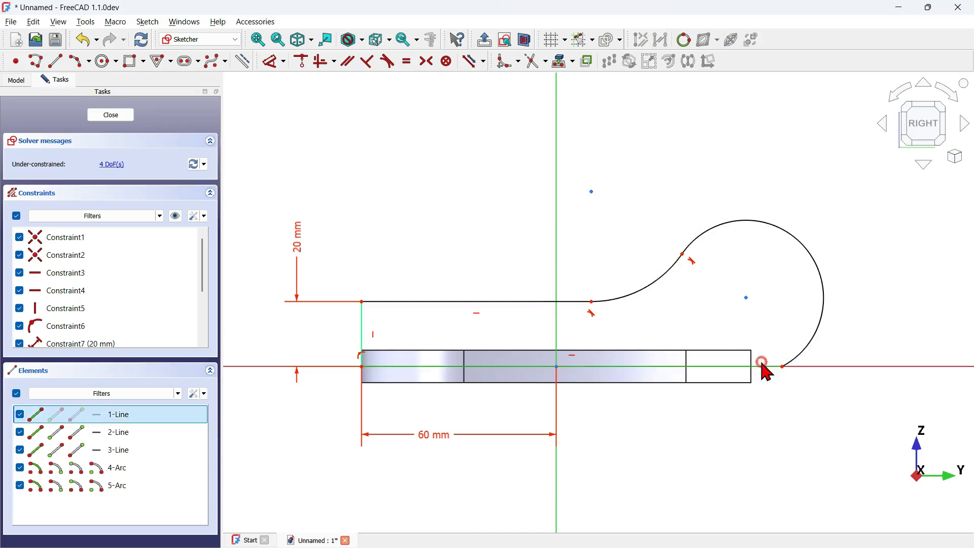
{"action": "left_click", "coordinate": [818, 328]}
{"action": "scroll", "coordinate": [374, 293], "scroll_direction": "down", "scroll_amount": 2}
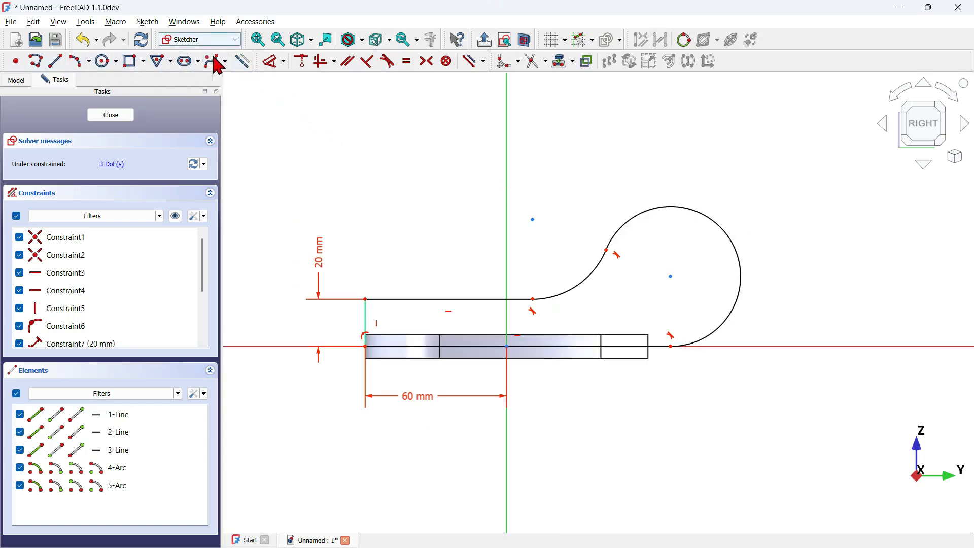
Draw a vertical construction line upward from the horizontal axis, outside the large arc, and constrain its length to 50 mm.
{"action": "left_click", "coordinate": [55, 63]}
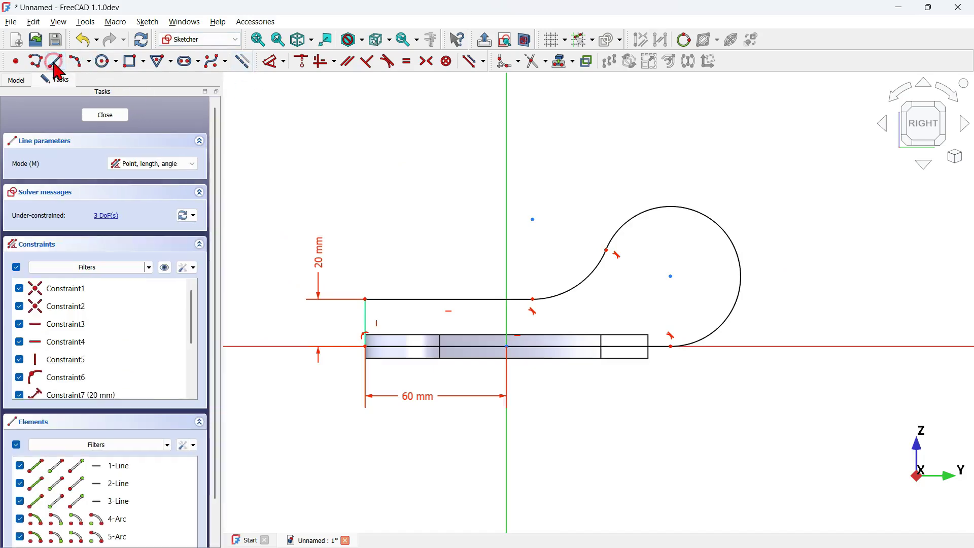
{"action": "left_click", "coordinate": [782, 346]}
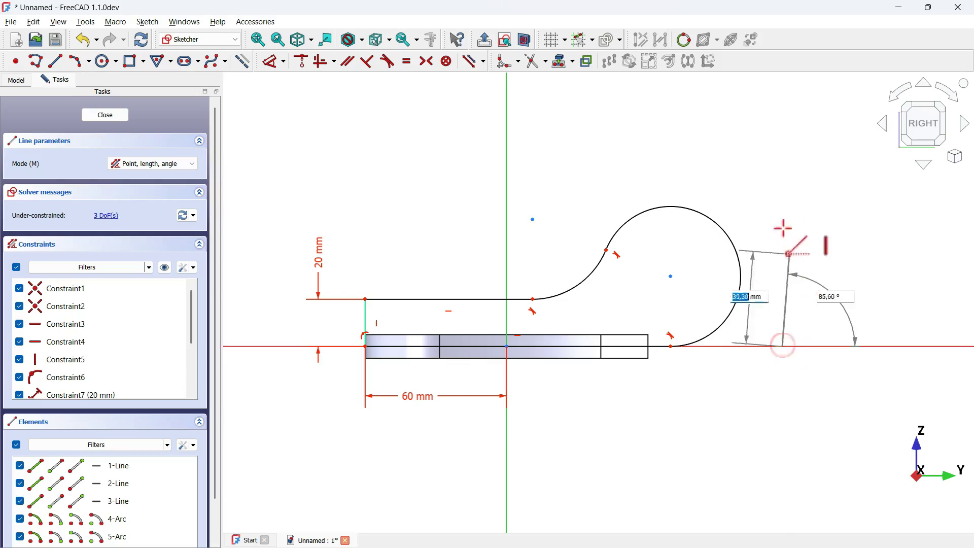
{"action": "left_click", "coordinate": [779, 193]}
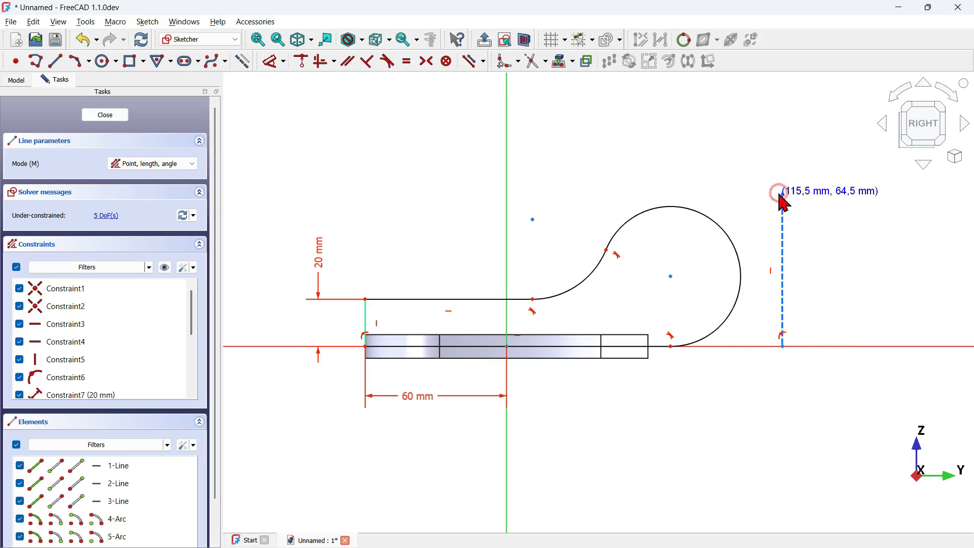
{"action": "left_click", "coordinate": [275, 66]}
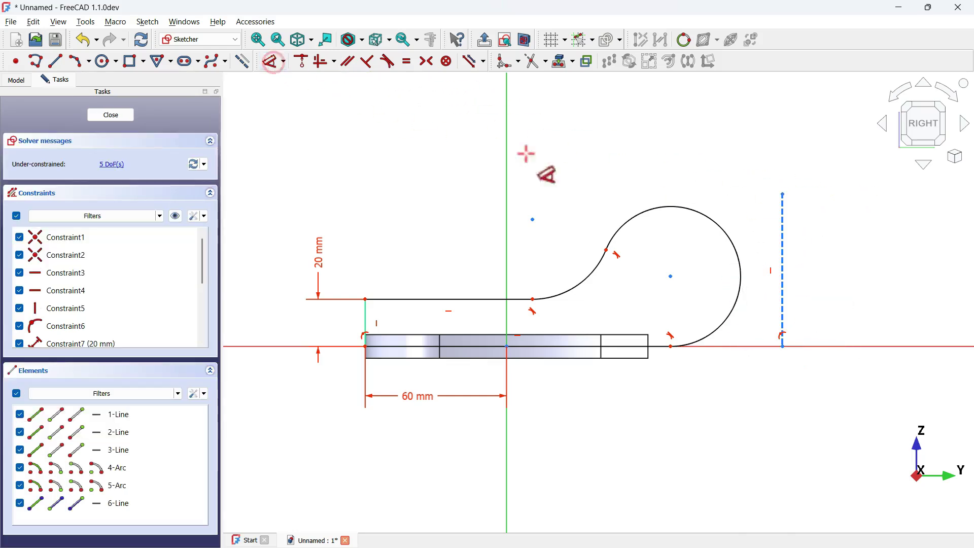
{"action": "left_click", "coordinate": [785, 251]}
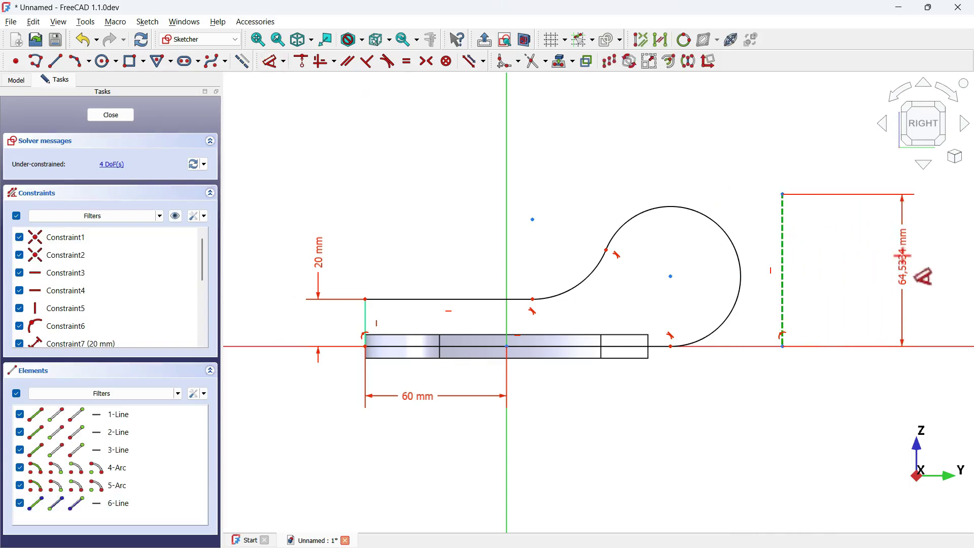
{"action": "left_click", "coordinate": [903, 256]}
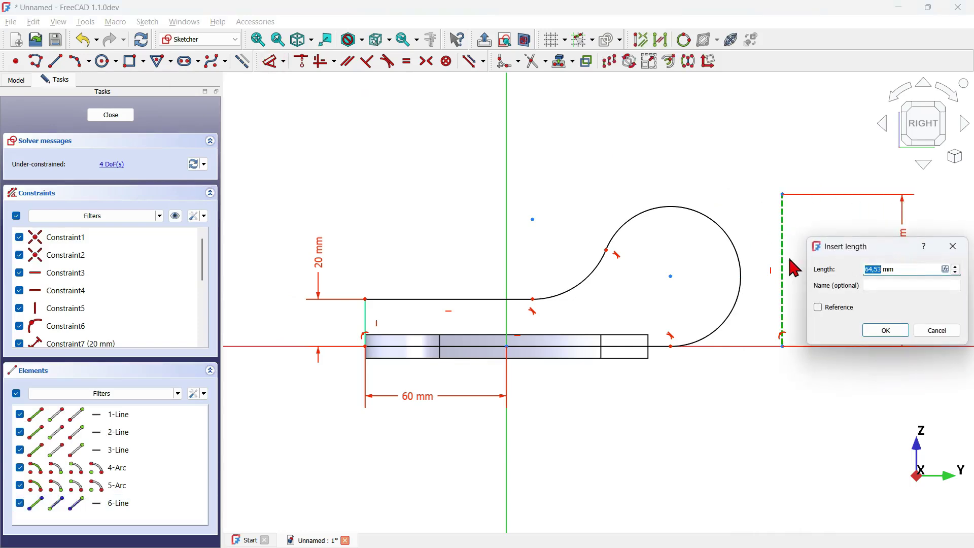
{"action": "key", "text": "Return"}
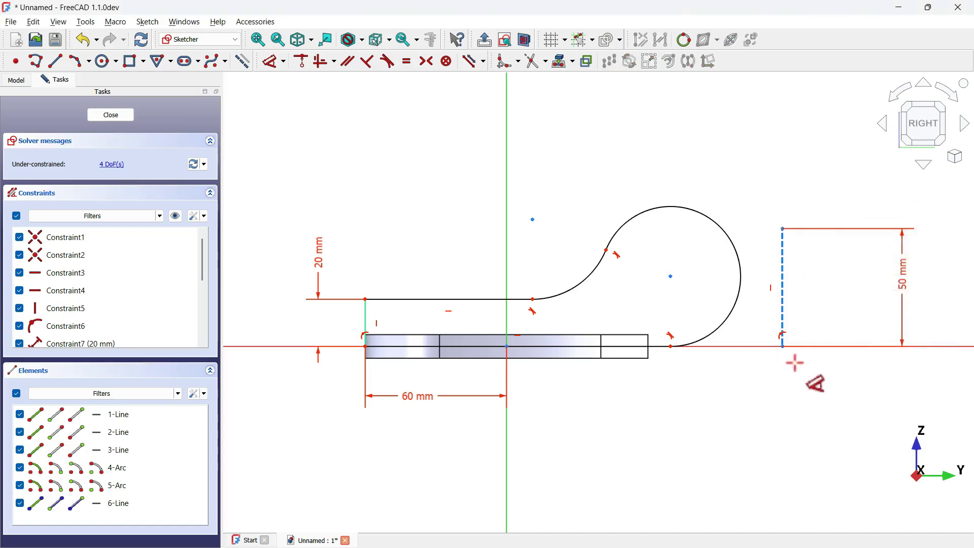
Constrain the horizontal distance between the construction line's lower end and the profile's far lower corner to 120 mm.
{"action": "left_click", "coordinate": [783, 347]}
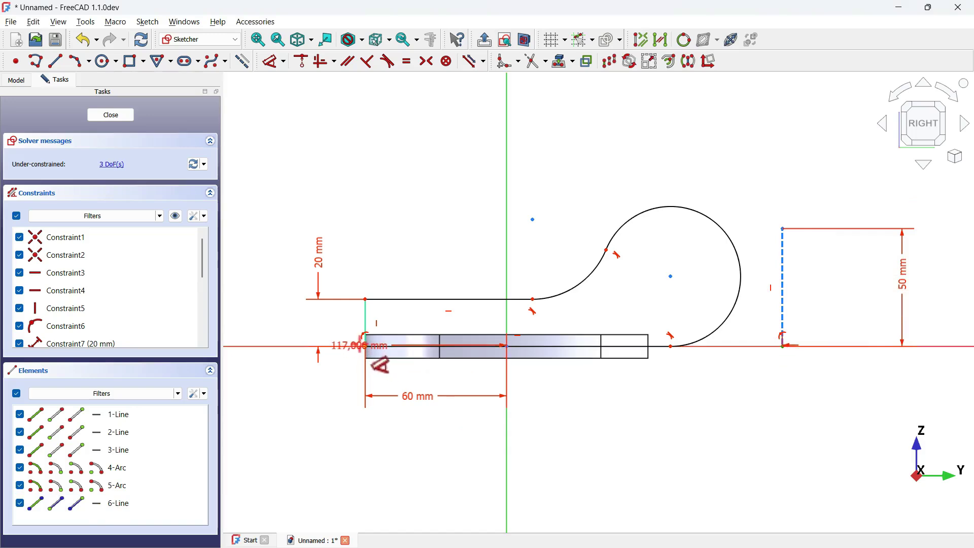
{"action": "left_click", "coordinate": [365, 346]}
{"action": "left_click", "coordinate": [542, 478]}
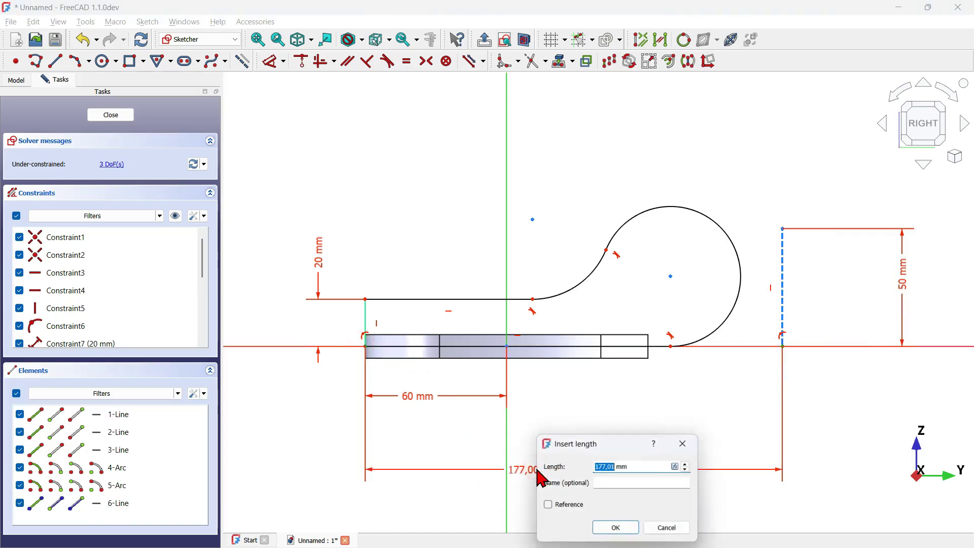
{"action": "type", "text": "120"}
{"action": "key", "text": "Return"}
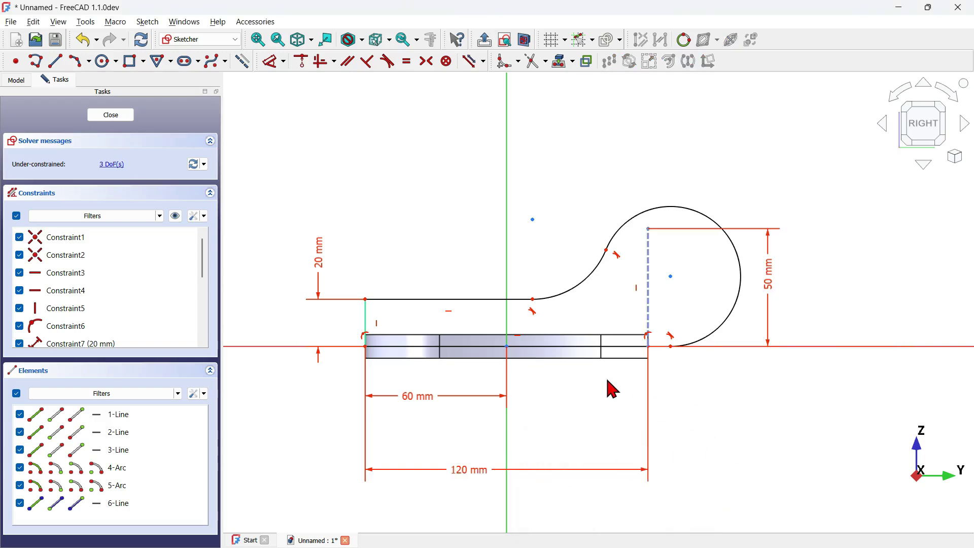
Move and enlarge the large arc so its lower endpoint lies near the inner edge of the arm's square end.
{"action": "scroll", "coordinate": [625, 321], "scroll_direction": "up", "scroll_amount": 4}
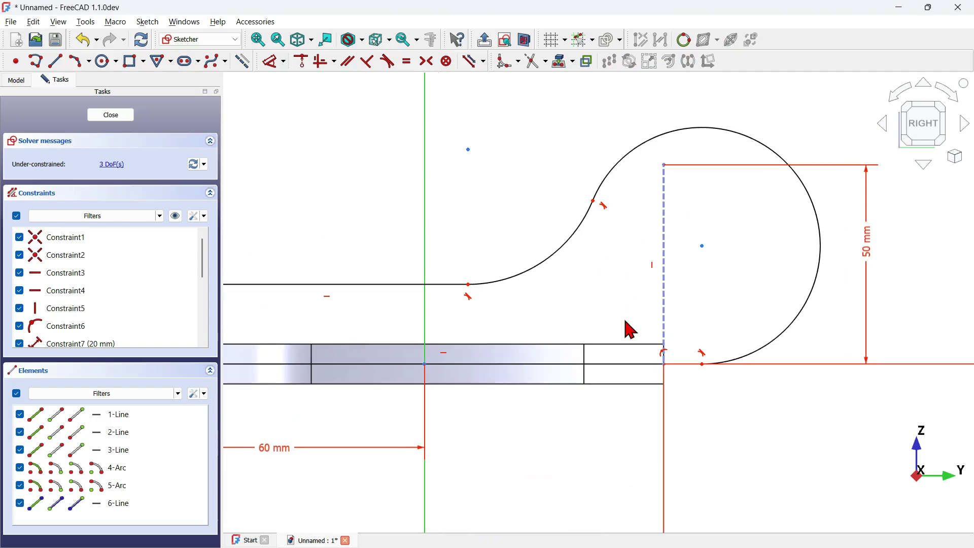
{"action": "left_click_drag", "start_coordinate": [803, 302], "coordinate": [534, 362]}
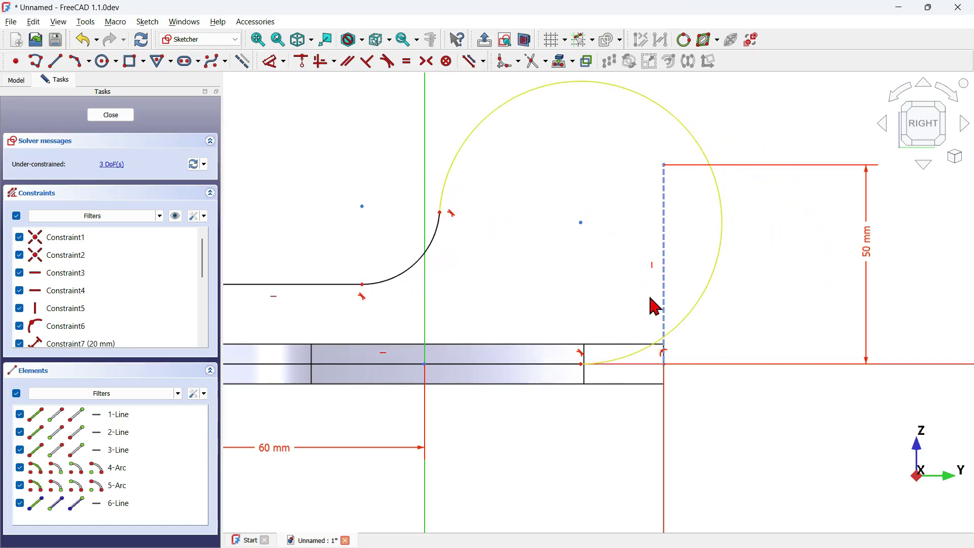
{"action": "scroll", "coordinate": [654, 306], "scroll_direction": "down", "scroll_amount": 5}
{"action": "scroll", "coordinate": [543, 295], "scroll_direction": "up", "scroll_amount": 5}
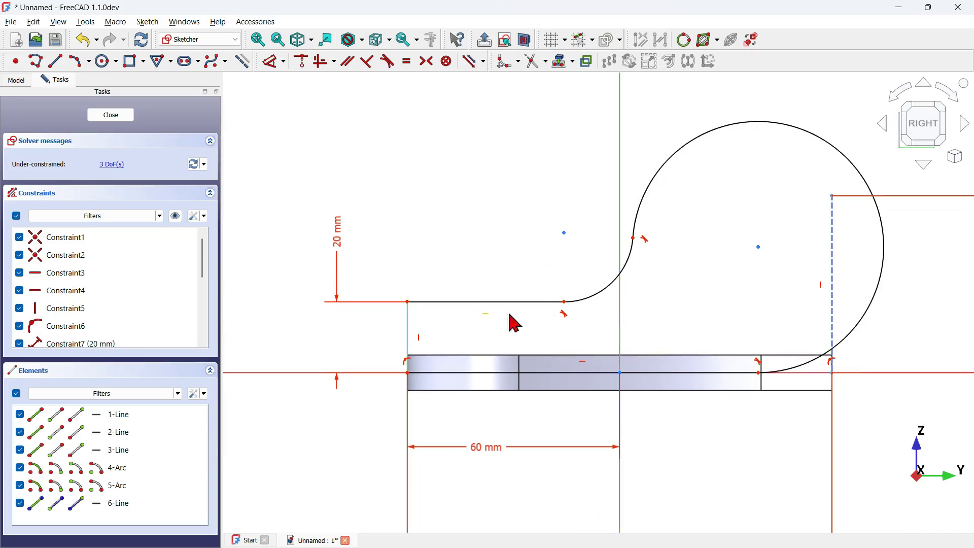
Constrain the length of the profile's upper horizontal line to 20 mm.
{"action": "left_click", "coordinate": [262, 62]}
{"action": "left_click", "coordinate": [457, 301]}
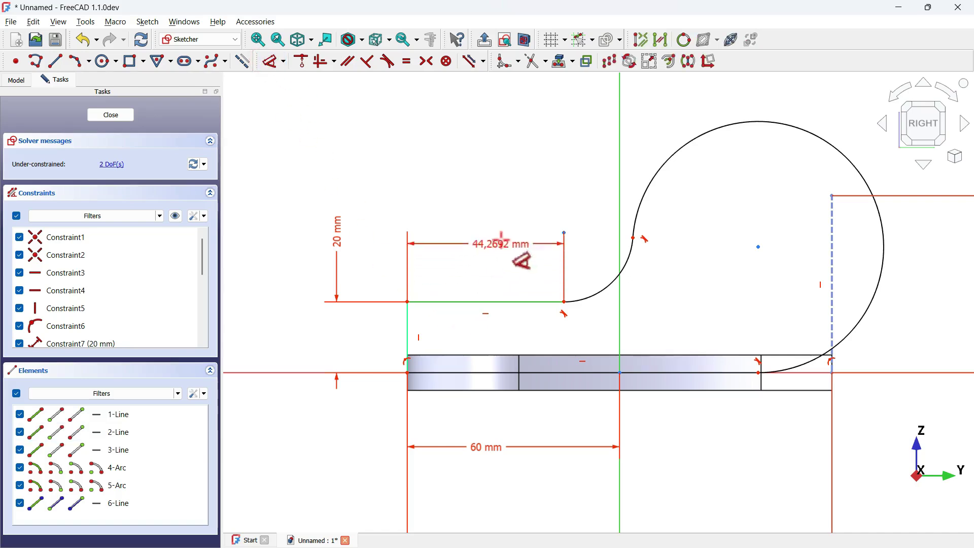
{"action": "left_click", "coordinate": [472, 206]}
{"action": "type", "text": "20"}
{"action": "key", "text": "Return"}
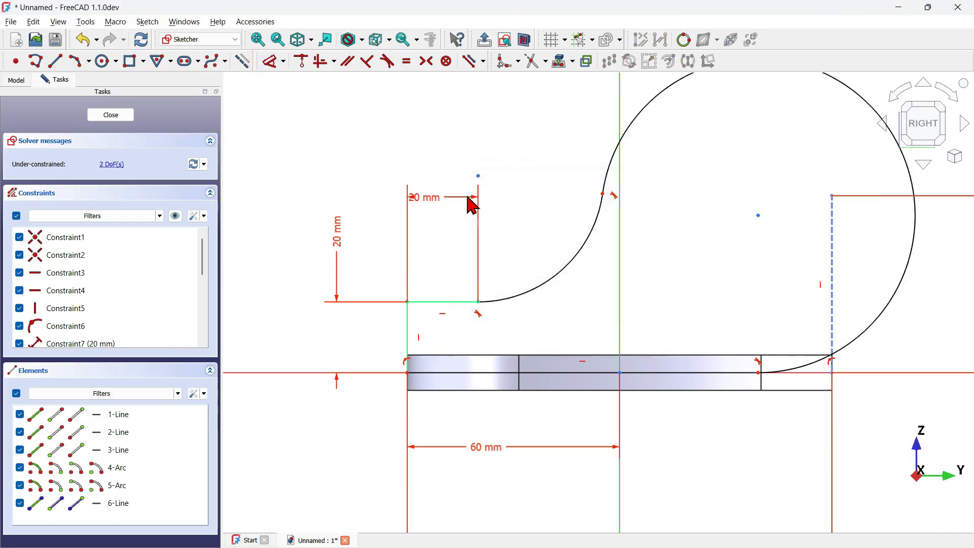
Constrain the radius of the concave connecting arc to 150 mm.
{"action": "scroll", "coordinate": [490, 303], "scroll_direction": "down", "scroll_amount": 3}
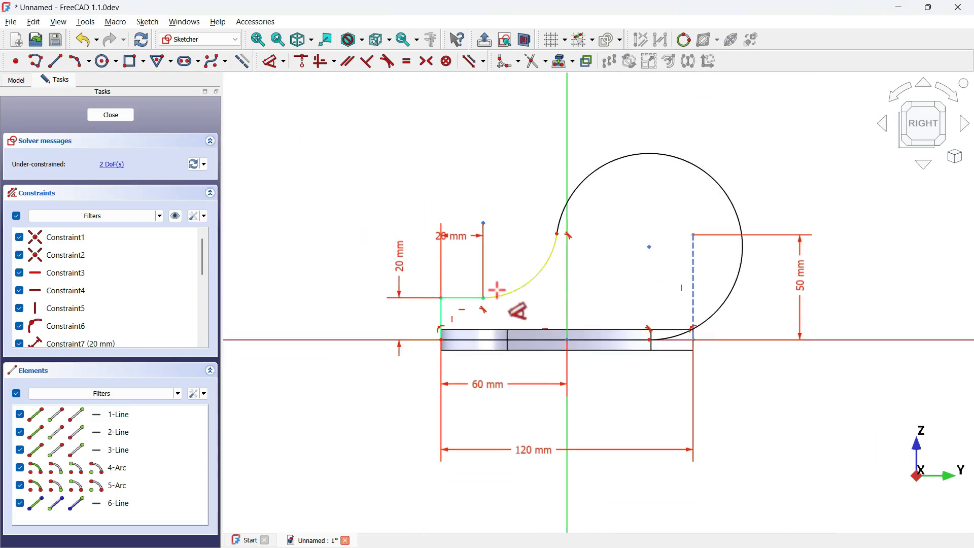
{"action": "left_click", "coordinate": [528, 285]}
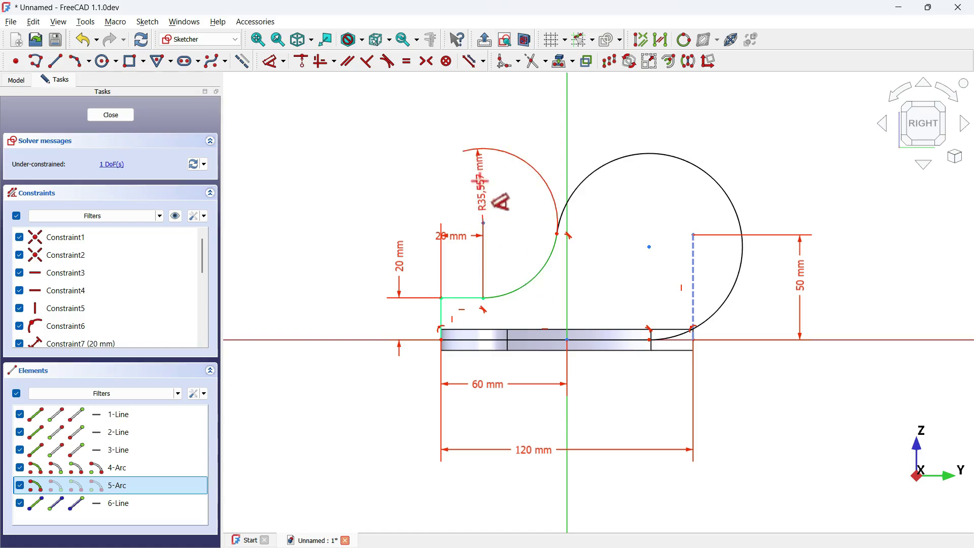
{"action": "left_click", "coordinate": [482, 191]}
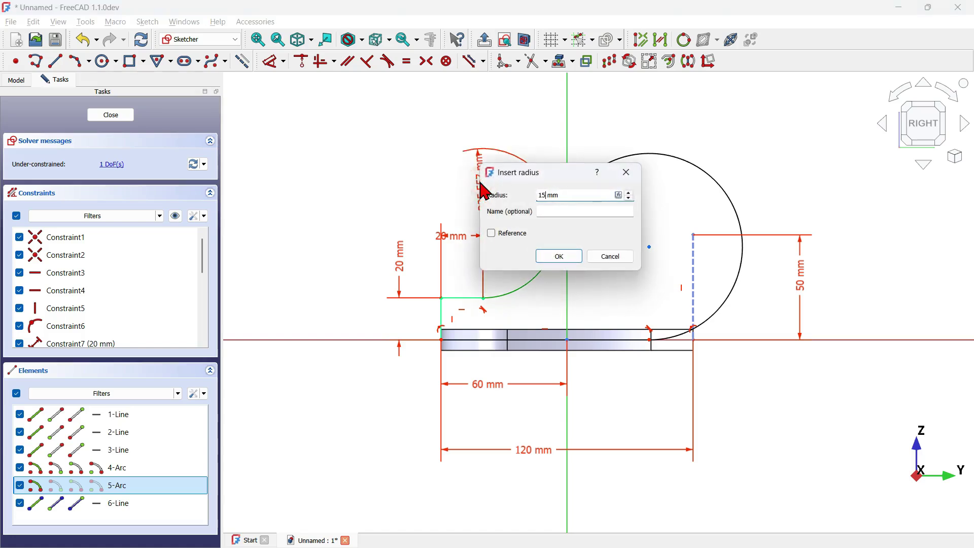
{"action": "key", "text": "Return"}
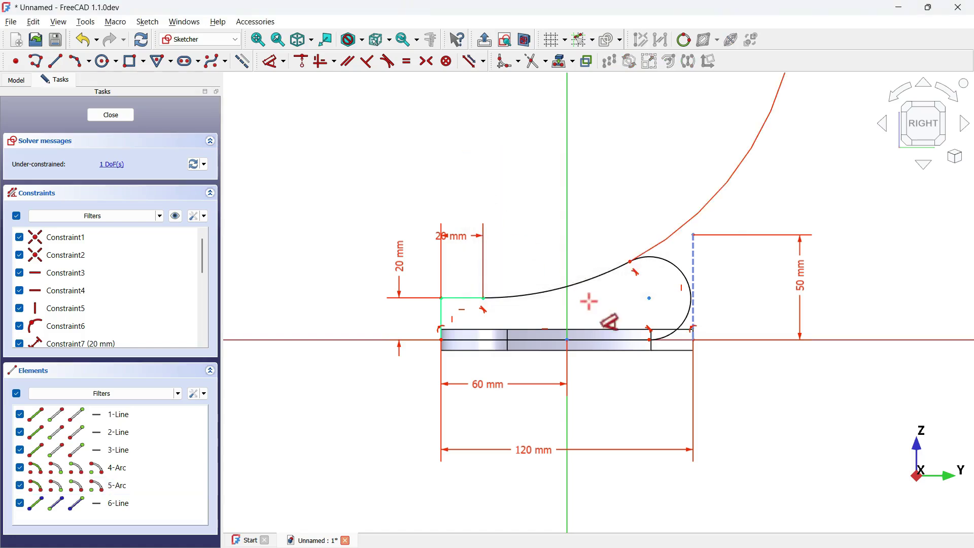
{"action": "scroll", "coordinate": [589, 302], "scroll_direction": "up", "scroll_amount": 2}
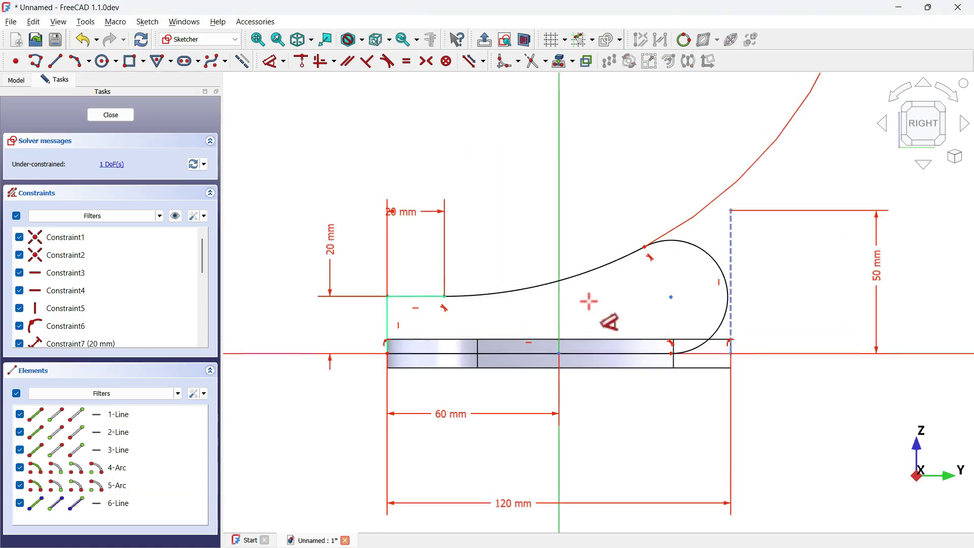
Make the large arc tangent to the vertical construction line and close the sketch.
{"action": "left_click", "coordinate": [388, 63]}
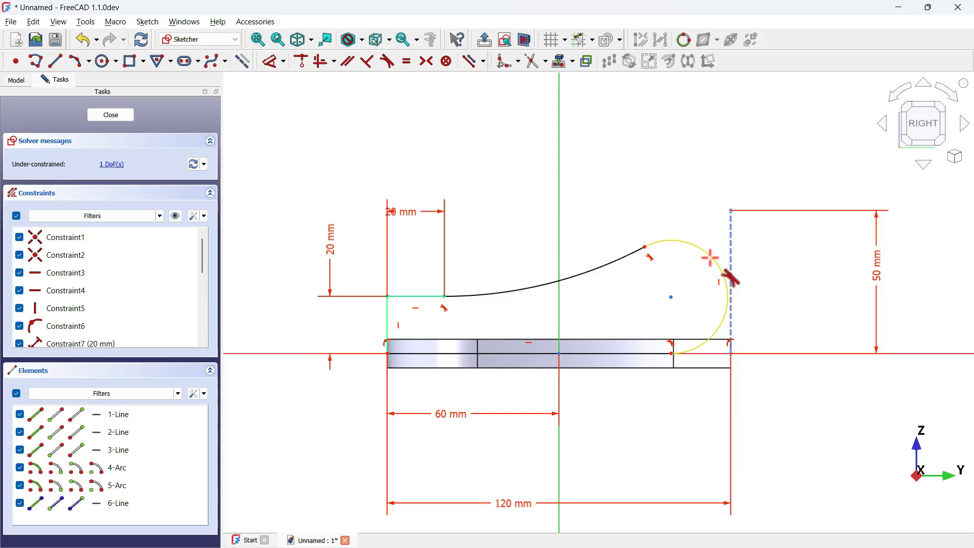
{"action": "left_click", "coordinate": [710, 258]}
{"action": "left_click", "coordinate": [732, 254]}
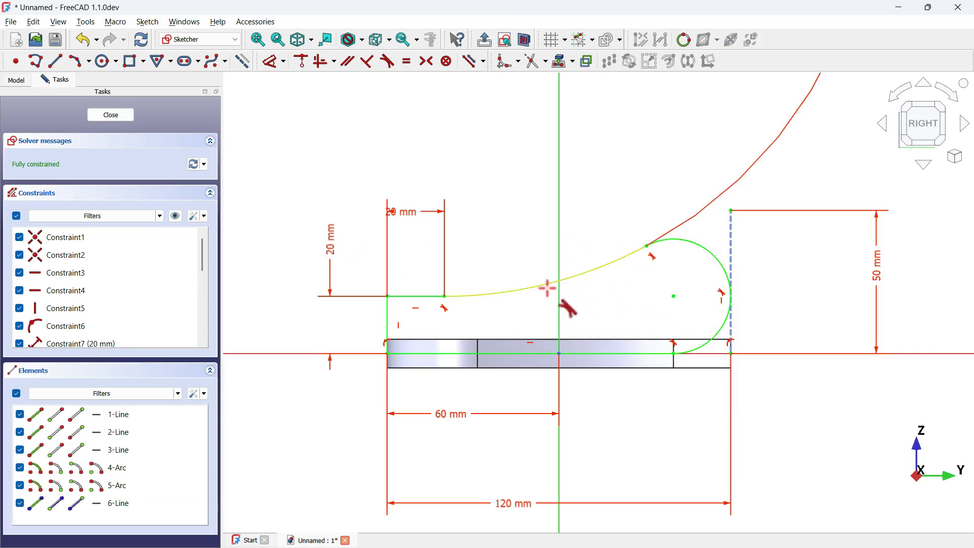
{"action": "left_click", "coordinate": [121, 116]}
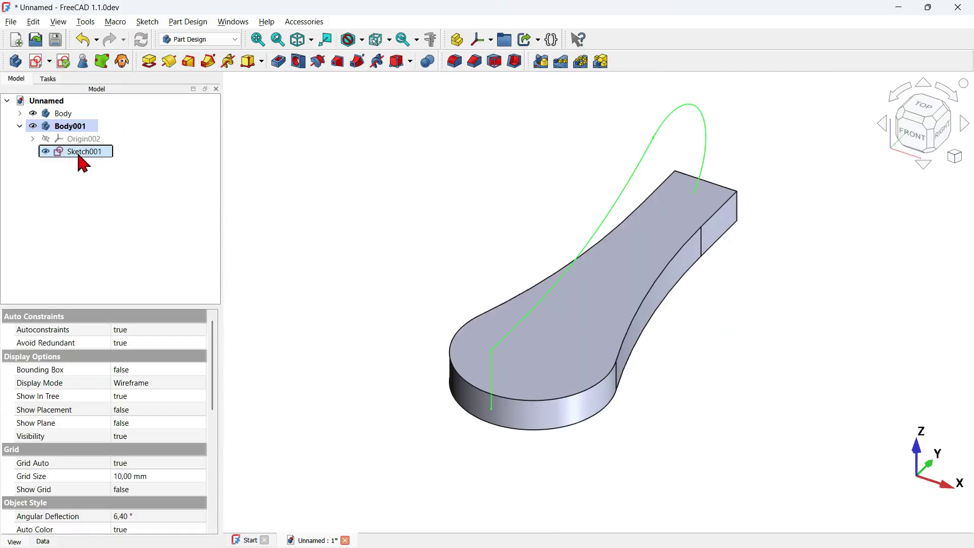
Pad the side-view profile sketch 10 mm, symmetric to its plane.
{"action": "left_click", "coordinate": [150, 62]}
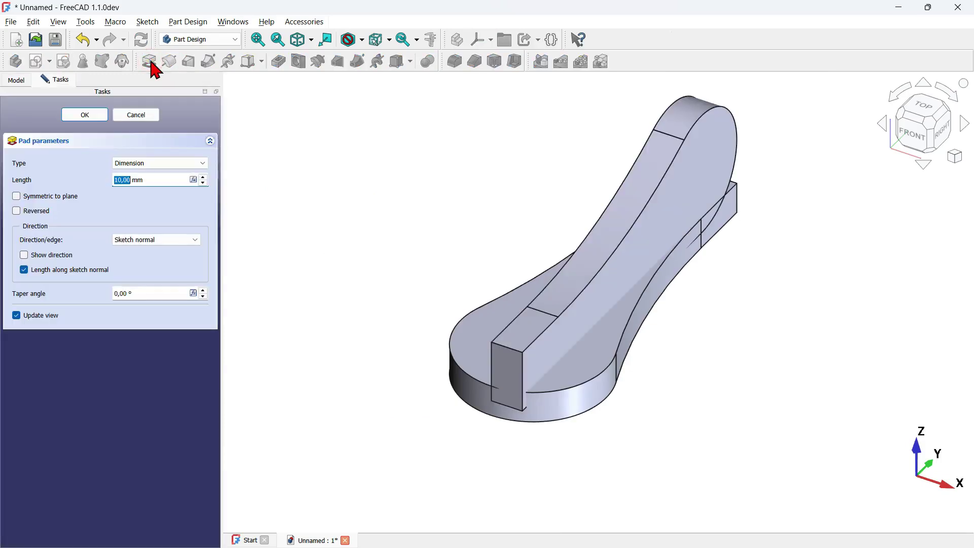
{"action": "left_click", "coordinate": [60, 196]}
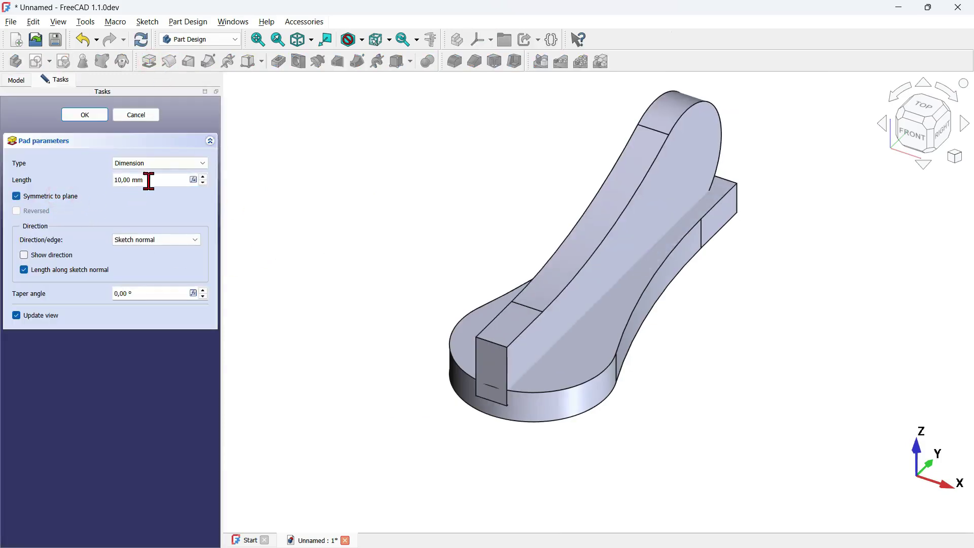
{"action": "left_click", "coordinate": [94, 116]}
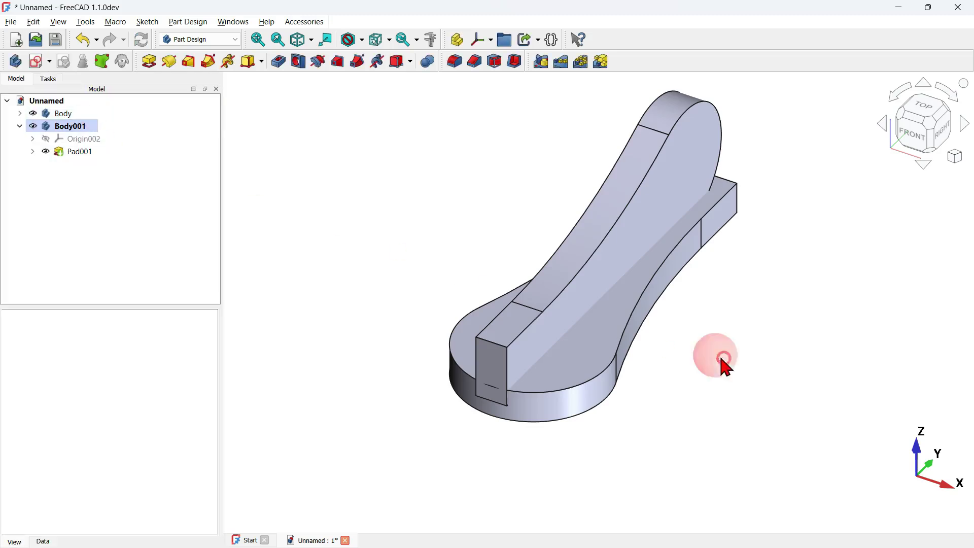
Make the first body with the plan-view pad the active body and select it.
{"action": "mouse_move", "coordinate": [720, 358]}
{"action": "middle_mouse_down"}
{"action": "mouse_move", "coordinate": [591, 283]}
{"action": "mouse_move", "coordinate": [639, 343]}
{"action": "mouse_move", "coordinate": [639, 360]}
{"action": "mouse_move", "coordinate": [700, 355]}
{"action": "middle_mouse_up"}
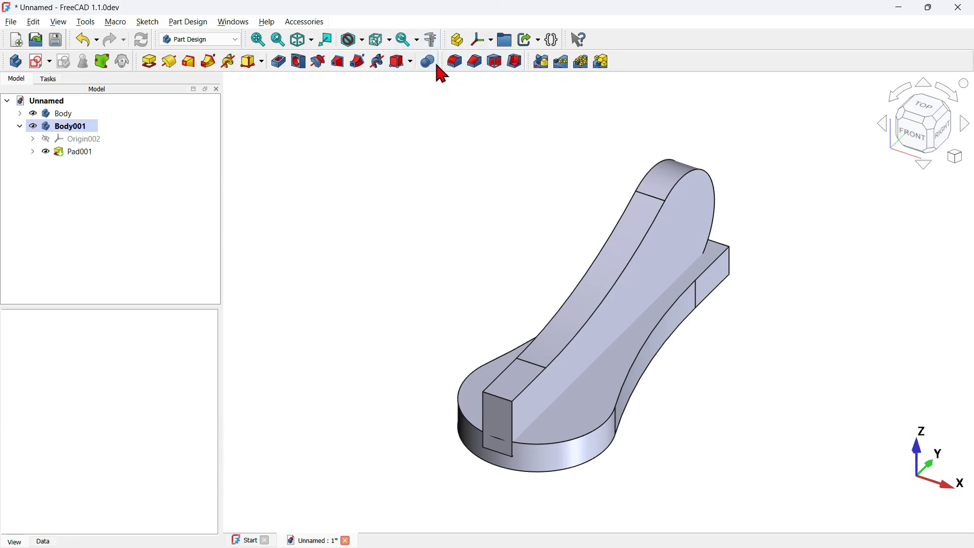
{"action": "left_click", "coordinate": [382, 229]}
{"action": "double_click", "coordinate": [70, 115]}
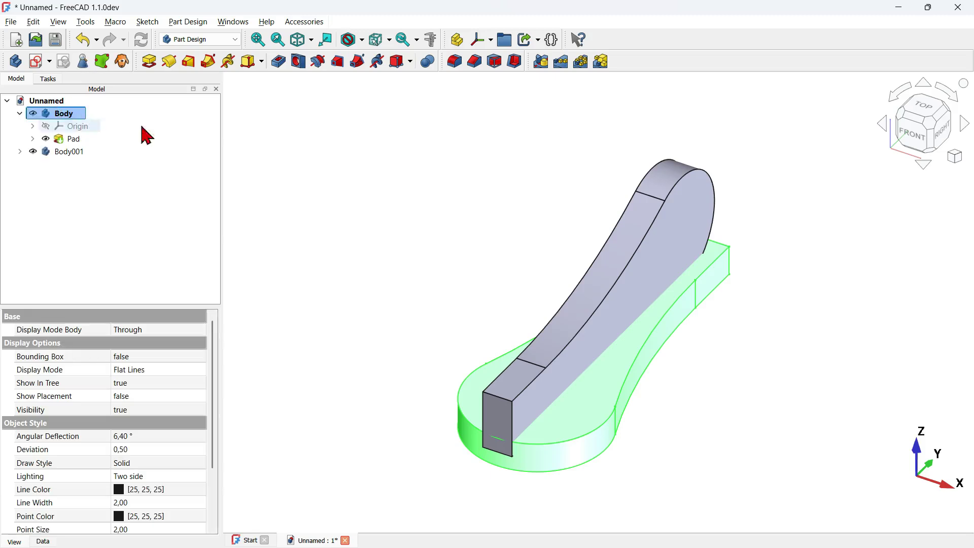
{"action": "left_click", "coordinate": [230, 136]}
{"action": "left_click", "coordinate": [60, 115]}
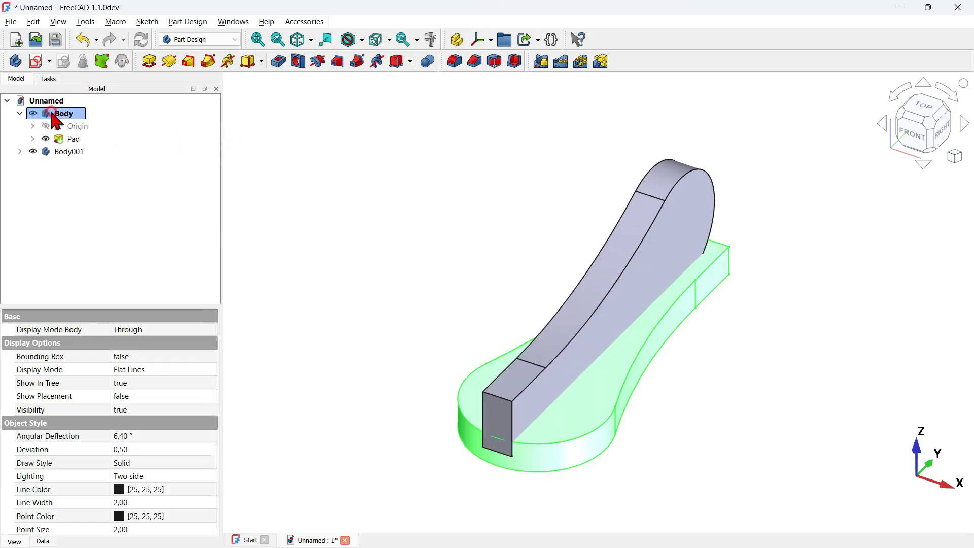
Combine the plan-view body with Body001 using a Boolean operation of type Common.
{"action": "left_click", "coordinate": [429, 62]}
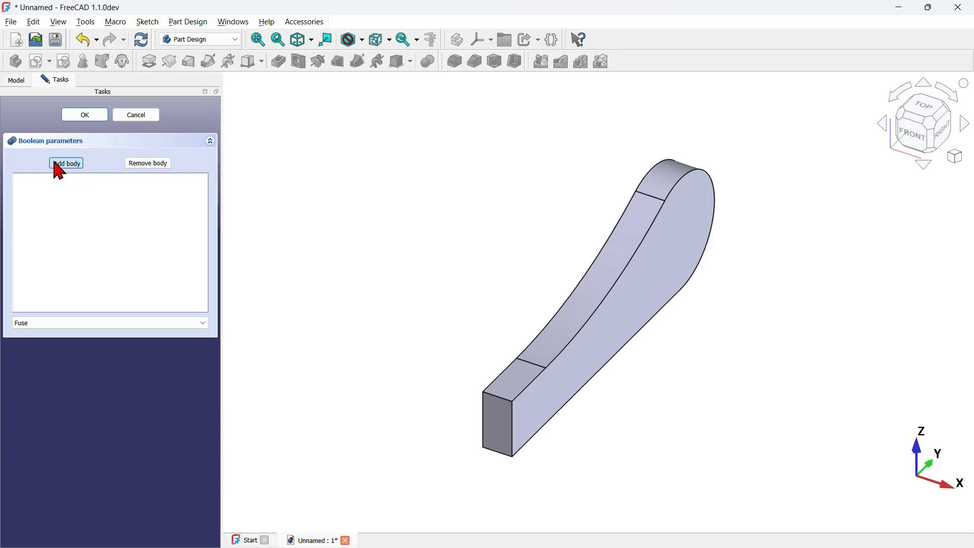
{"action": "left_click", "coordinate": [629, 332]}
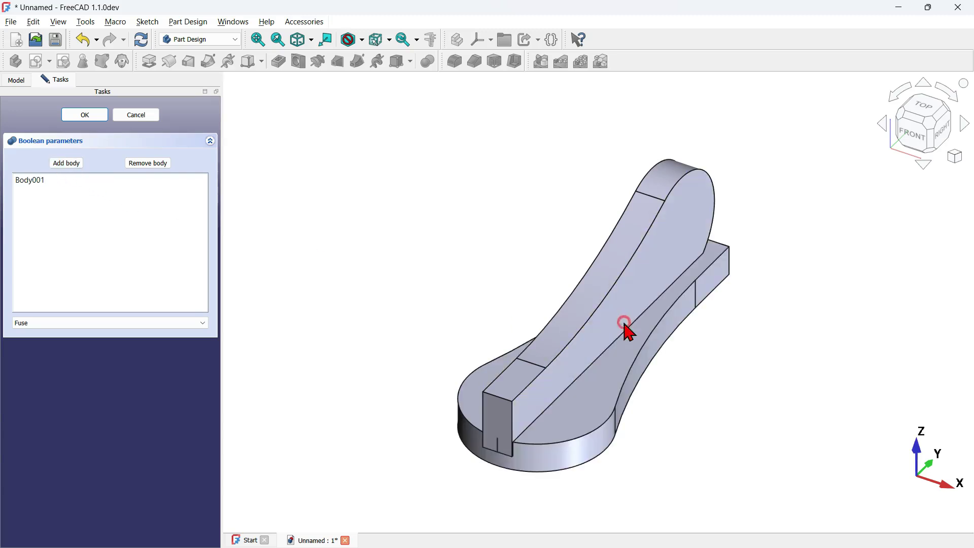
{"action": "left_click", "coordinate": [196, 324]}
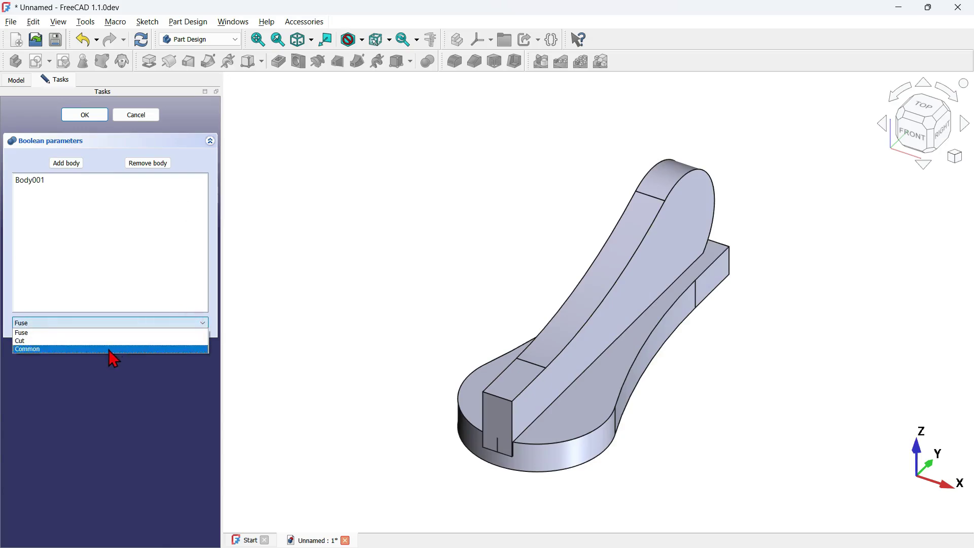
{"action": "left_click", "coordinate": [110, 350]}
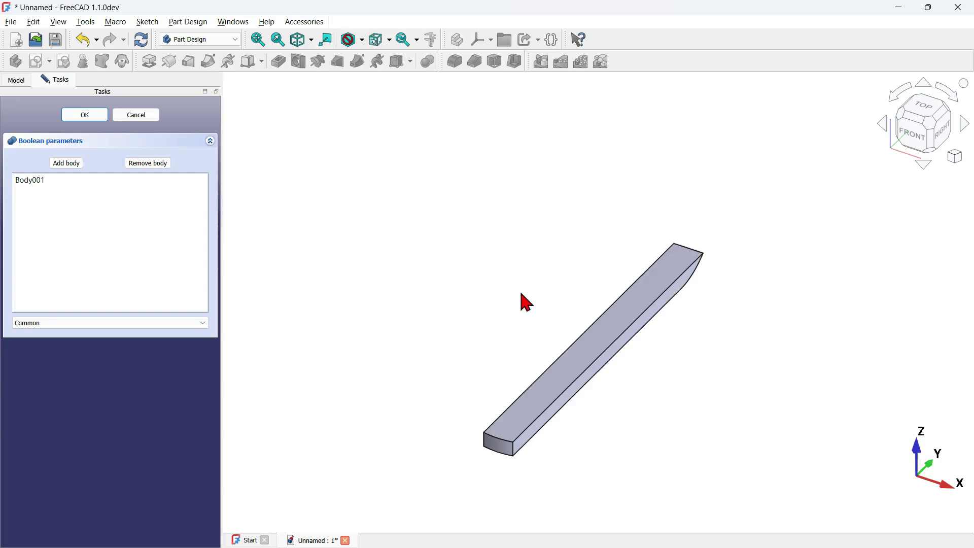
{"action": "left_click", "coordinate": [84, 116]}
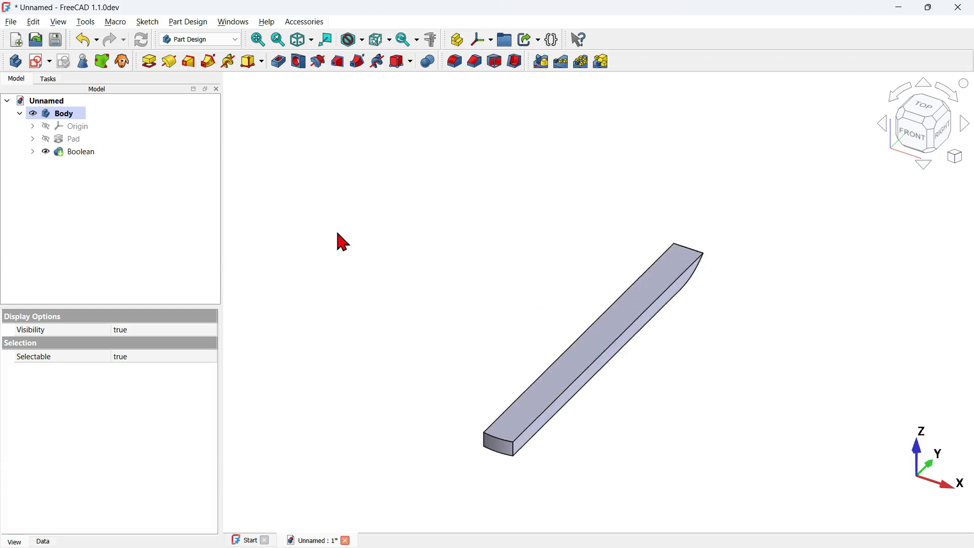
Set the plan-view pad's length to 150 mm and close the Start page.
{"action": "left_click", "coordinate": [69, 139]}
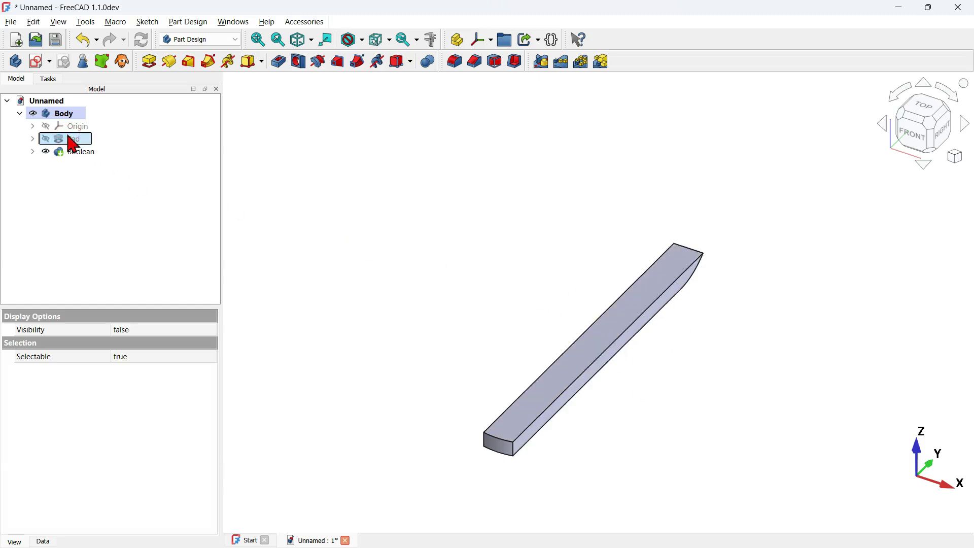
{"action": "left_click", "coordinate": [43, 542]}
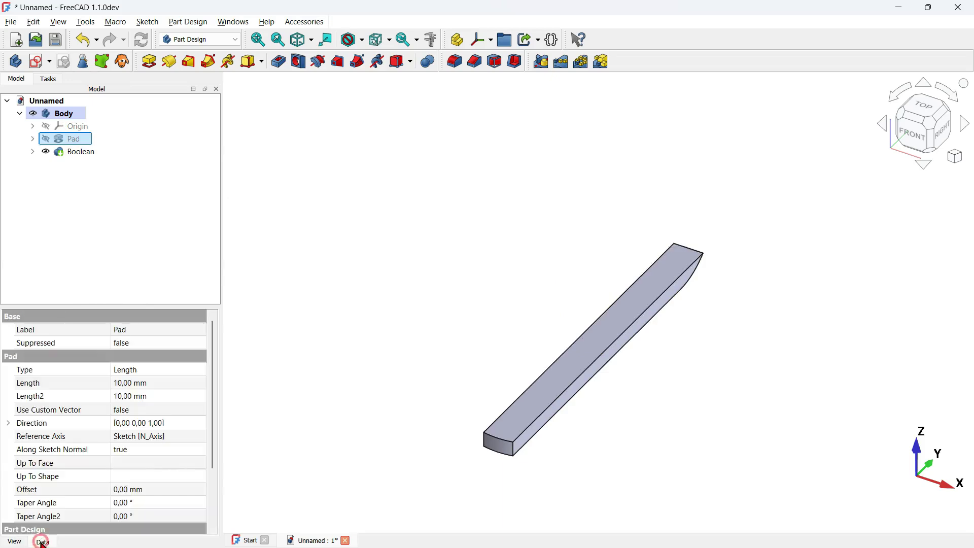
{"action": "left_click", "coordinate": [176, 381]}
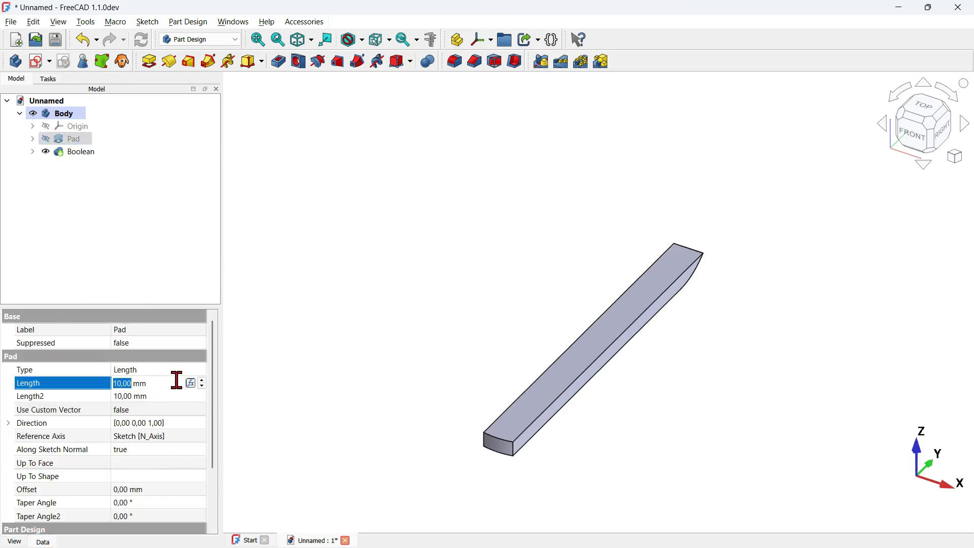
{"action": "type", "text": "150"}
{"action": "key", "text": "Return"}
{"action": "key", "text": "ctrl+Tab"}
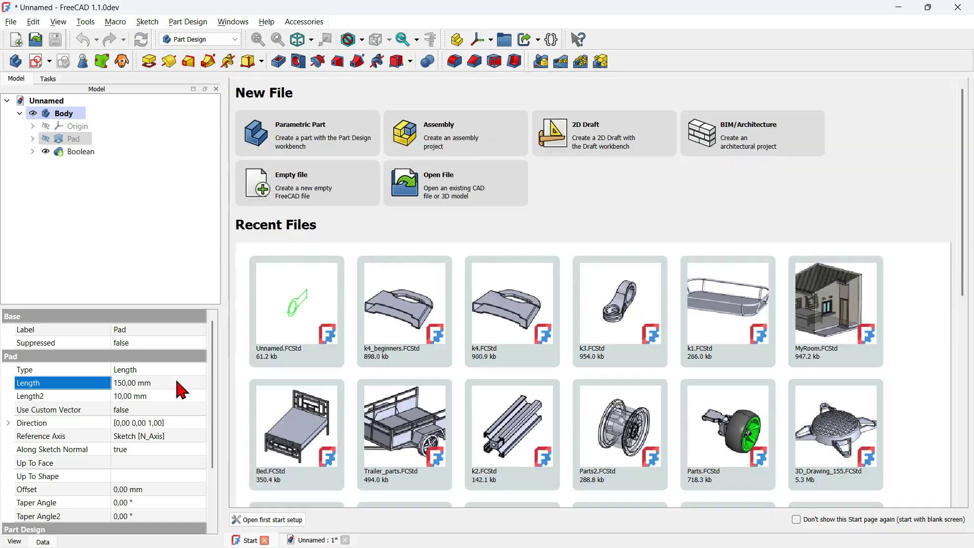
{"action": "left_click", "coordinate": [266, 540]}
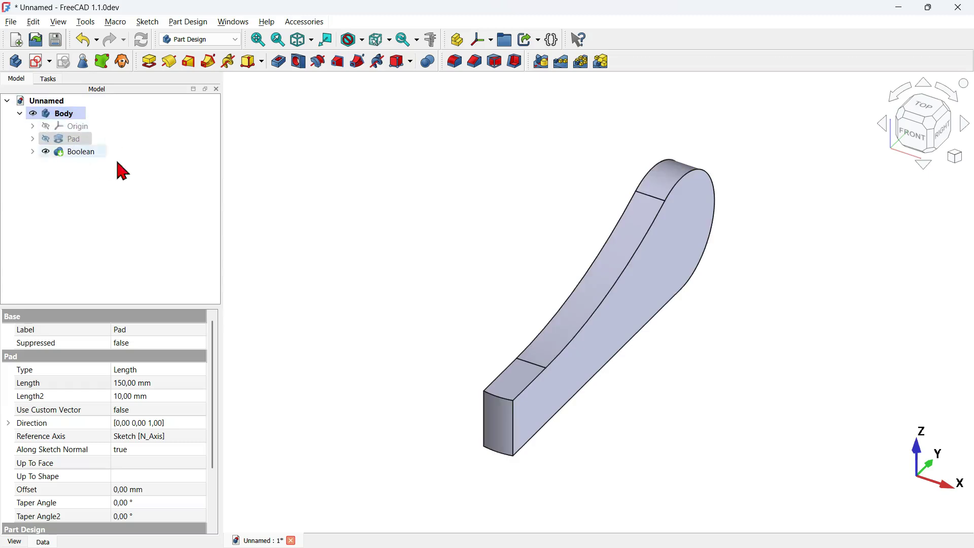
Set the length of Pad001, inside the Boolean's Body001, to 150 mm.
{"action": "left_click", "coordinate": [32, 151]}
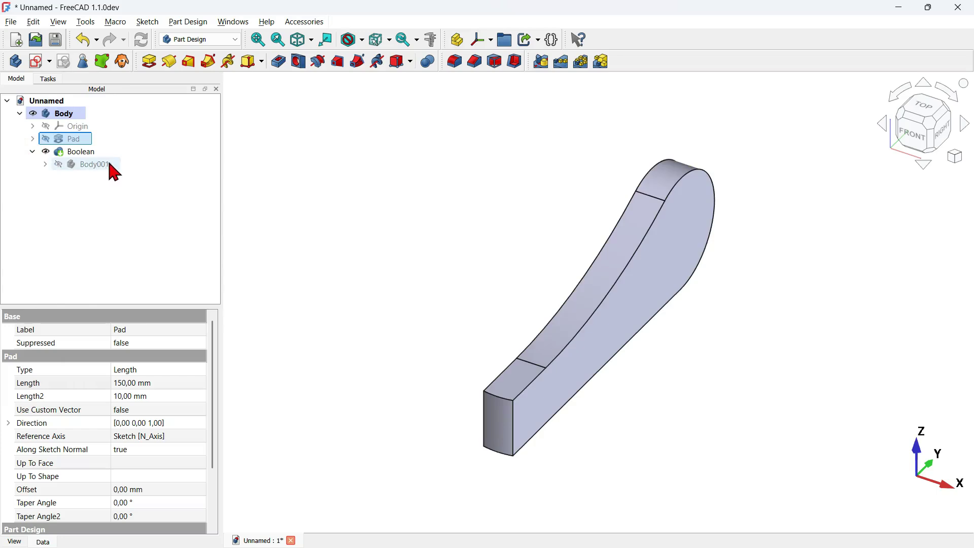
{"action": "left_click", "coordinate": [45, 164]}
{"action": "left_click", "coordinate": [99, 191]}
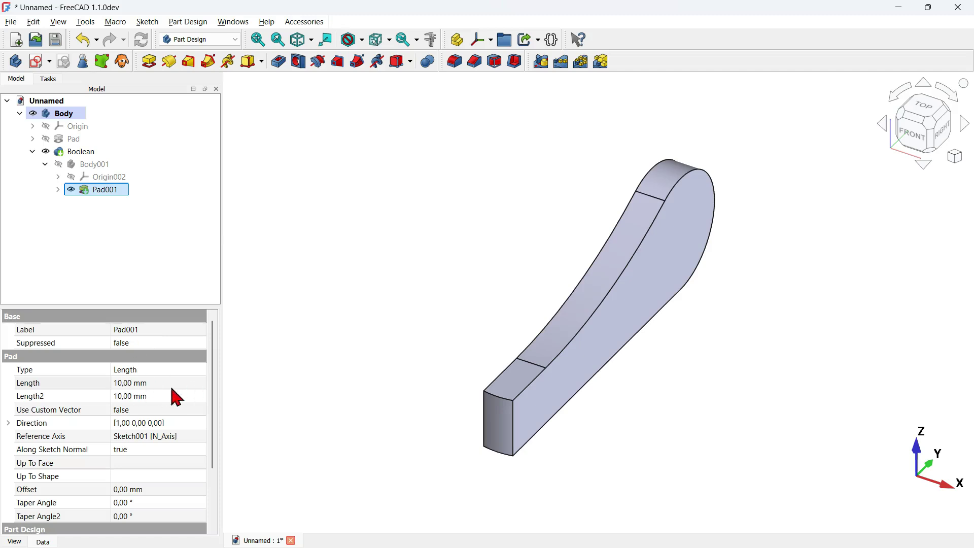
{"action": "left_click", "coordinate": [169, 382]}
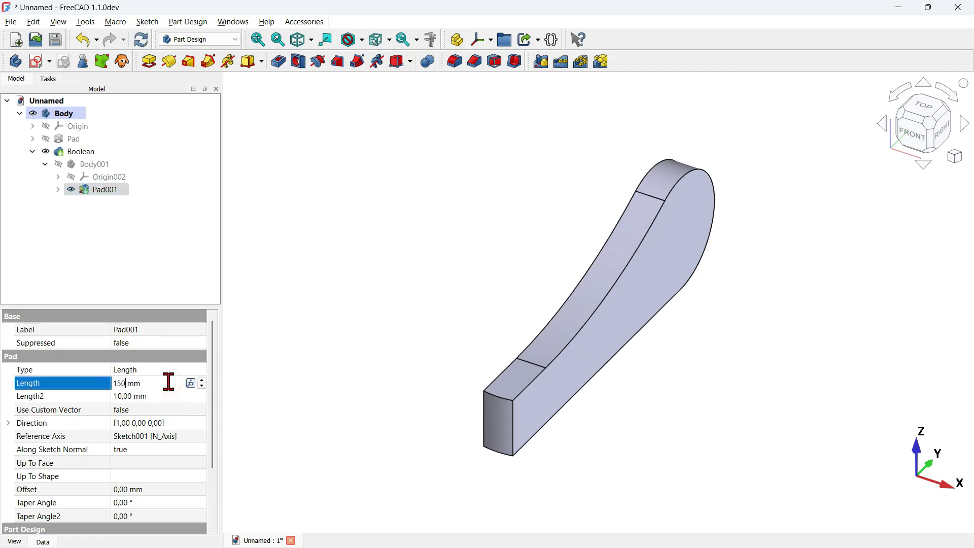
{"action": "key", "text": "Return"}
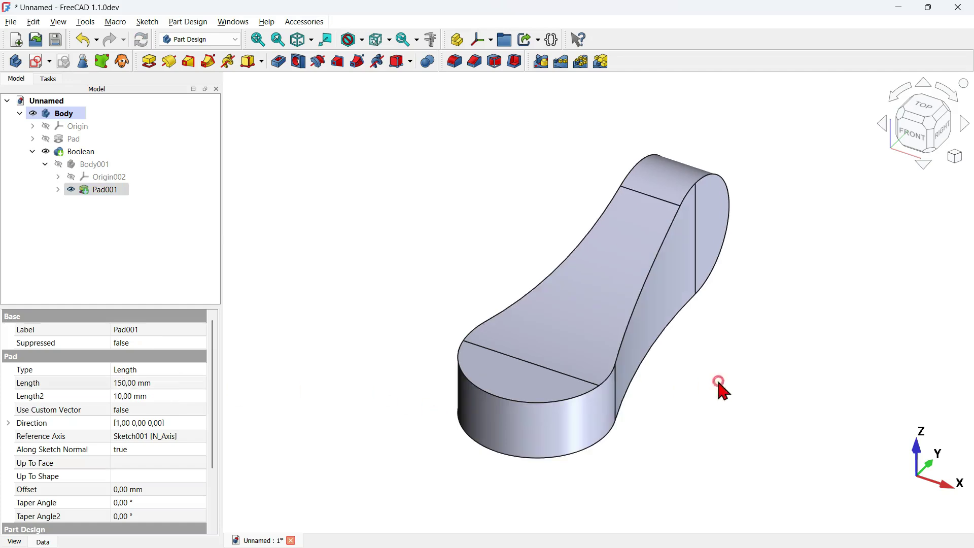
Edit Sketch001 under Pad001, set the large arc's radius to 50 mm, and close the sketch.
{"action": "middle_click_drag", "start_coordinate": [719, 387], "coordinate": [532, 158]}
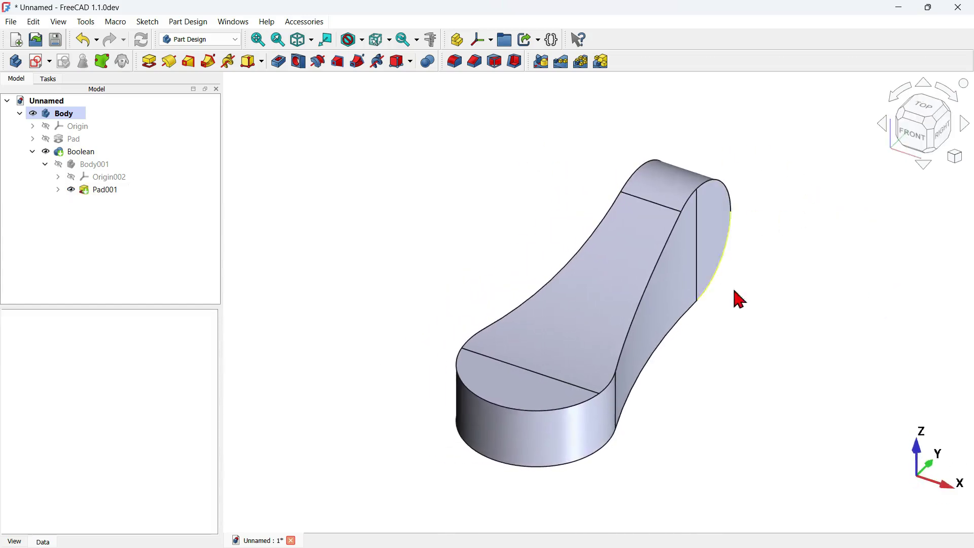
{"action": "middle_click_drag", "start_coordinate": [740, 307], "coordinate": [644, 268]}
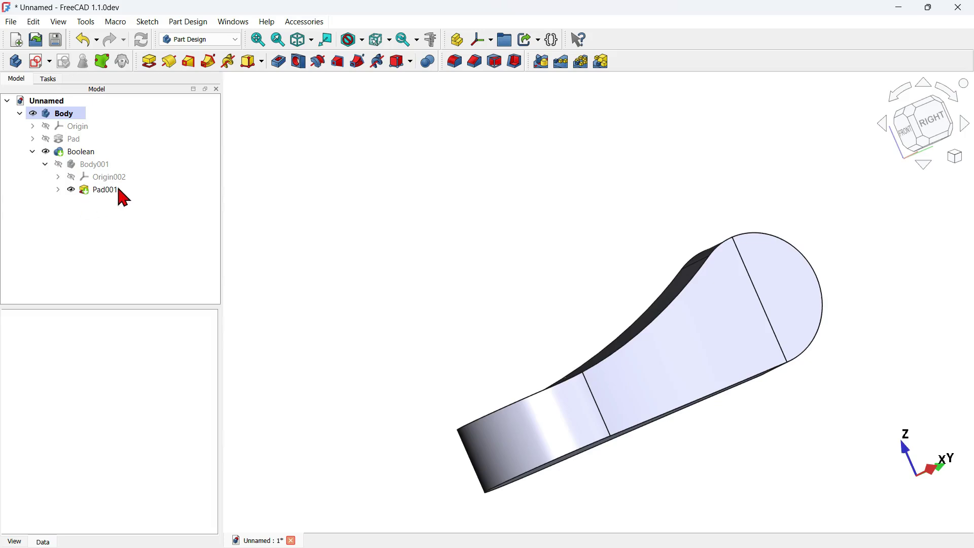
{"action": "left_click", "coordinate": [58, 192]}
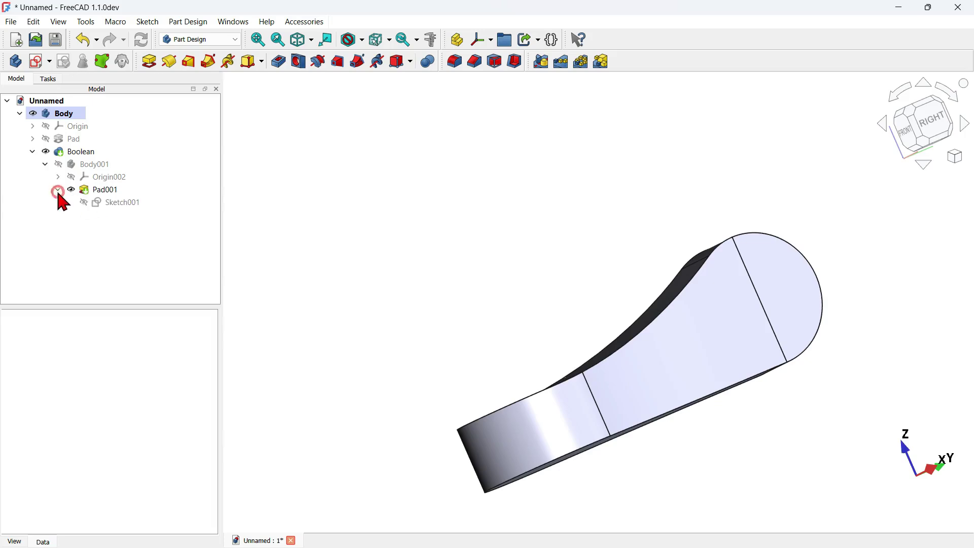
{"action": "double_click", "coordinate": [126, 206]}
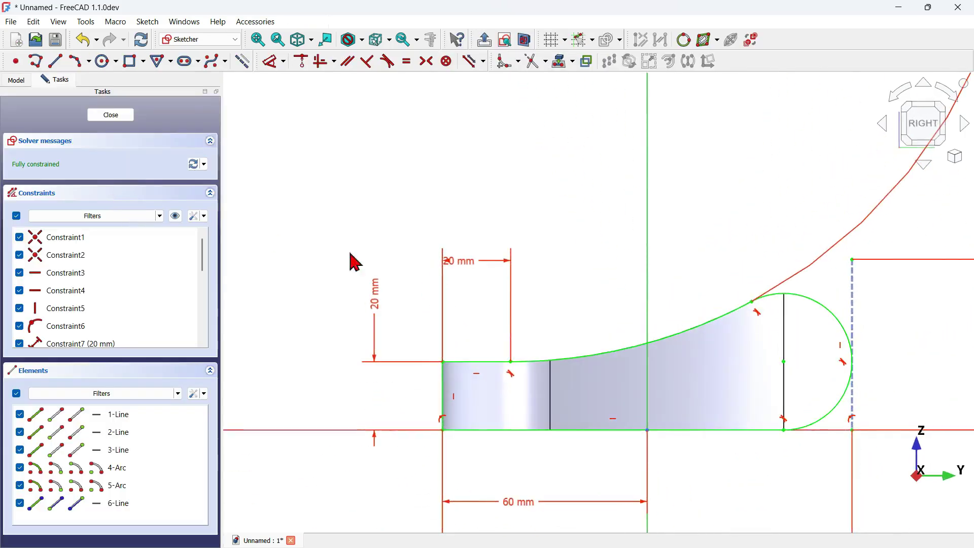
{"action": "scroll", "coordinate": [465, 300], "scroll_direction": "down", "scroll_amount": 6}
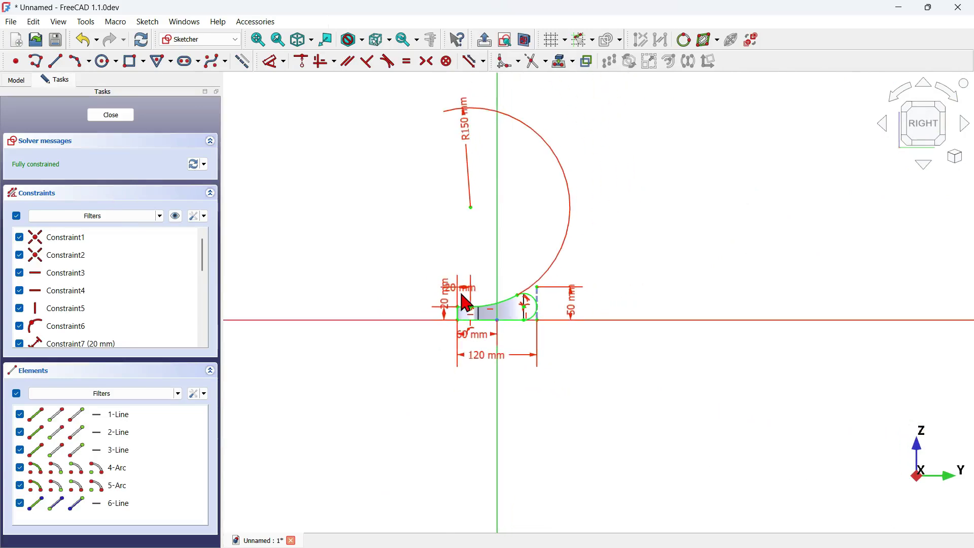
{"action": "scroll", "coordinate": [482, 147], "scroll_direction": "up", "scroll_amount": 3}
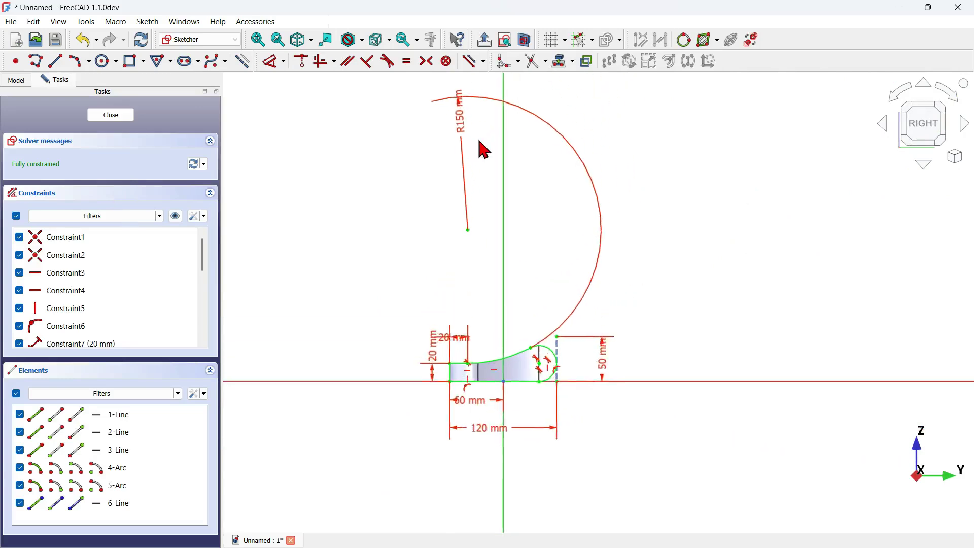
{"action": "double_click", "coordinate": [457, 113]}
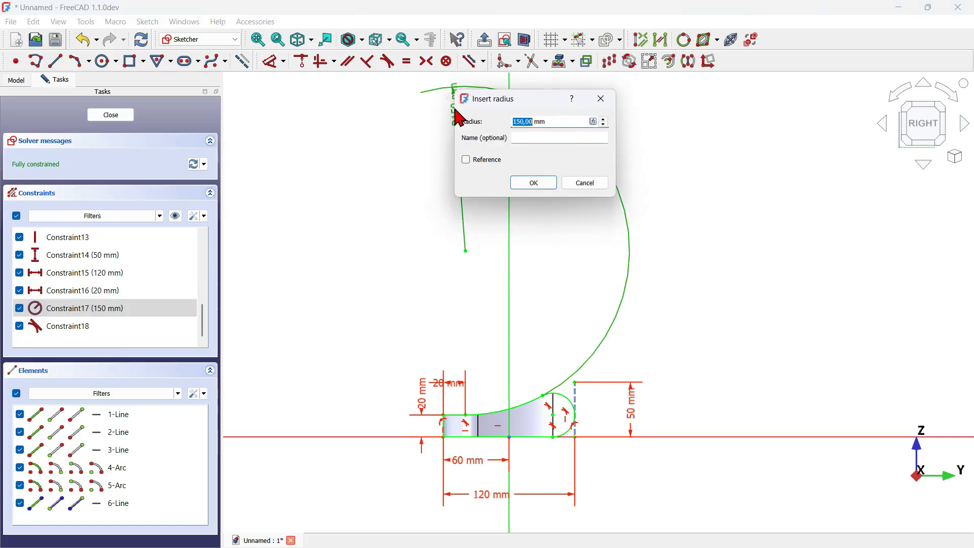
{"action": "key", "text": "Return"}
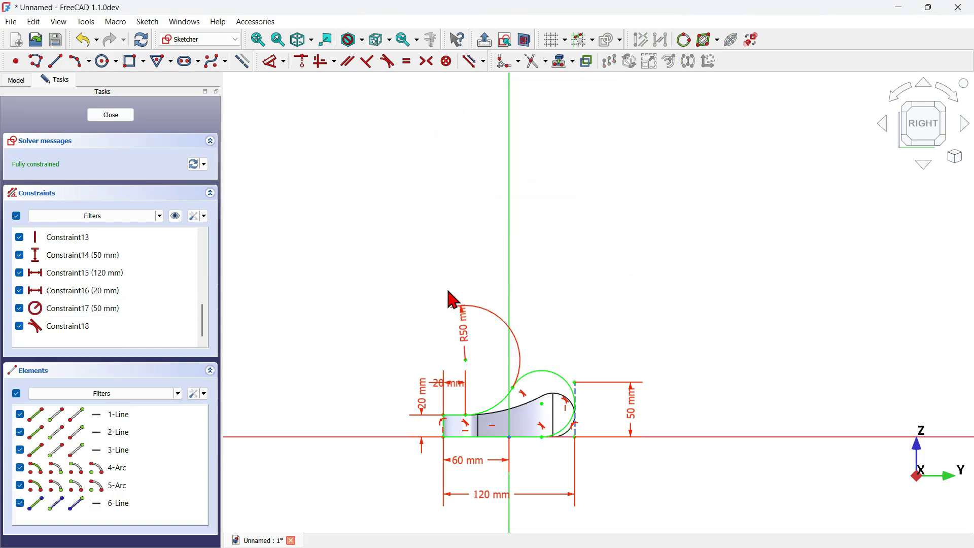
{"action": "key", "text": "Escape"}
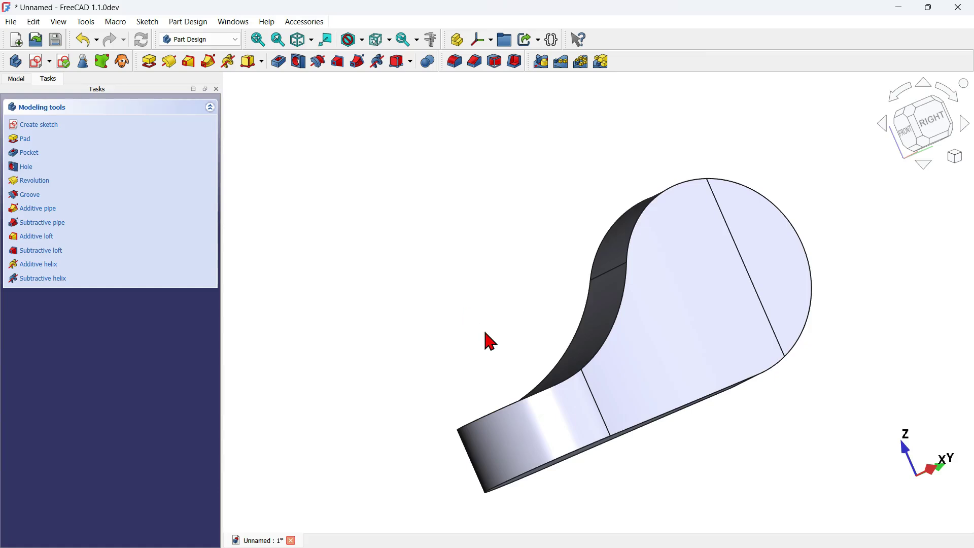
View the arm in isometric and compare its shape with the finished k3 model, then return to the unnamed document.
{"action": "left_click", "coordinate": [486, 335]}
{"action": "key", "text": "0"}
{"action": "left_click_drag", "start_coordinate": [774, 397], "coordinate": [689, 374]}
{"action": "key", "text": "alt+Tab"}
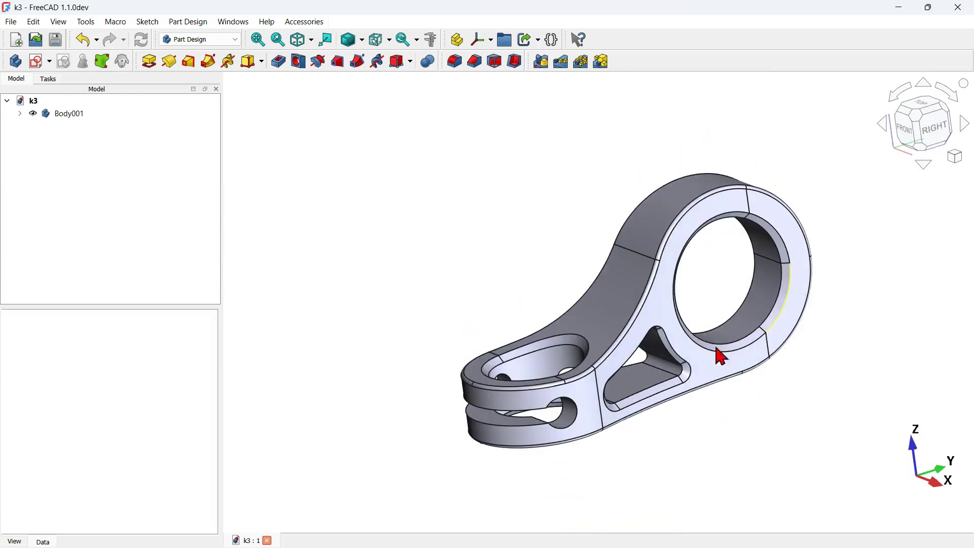
{"action": "key", "text": "alt+Tab"}
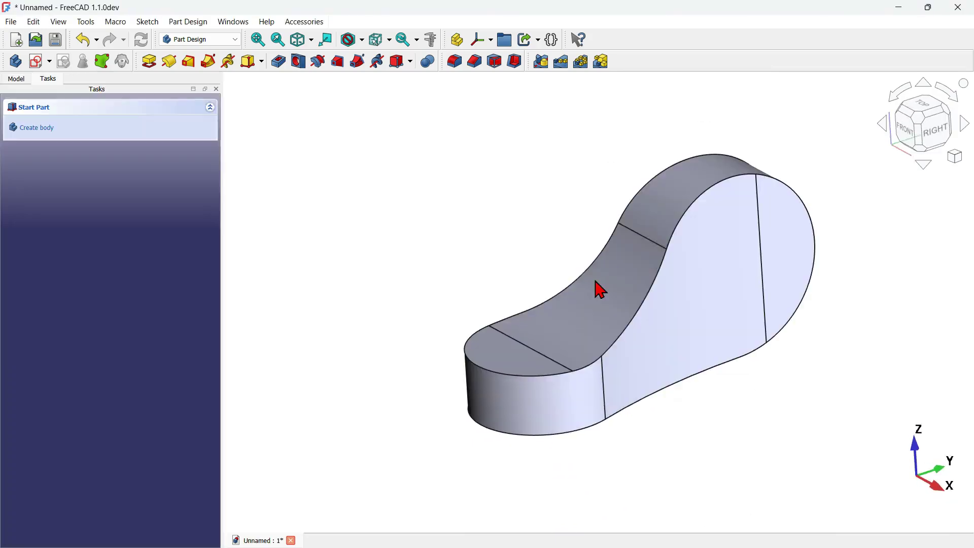
Fillet the curved outer edge of the arm's side face with a radius of 1 mm.
{"action": "left_click", "coordinate": [701, 203]}
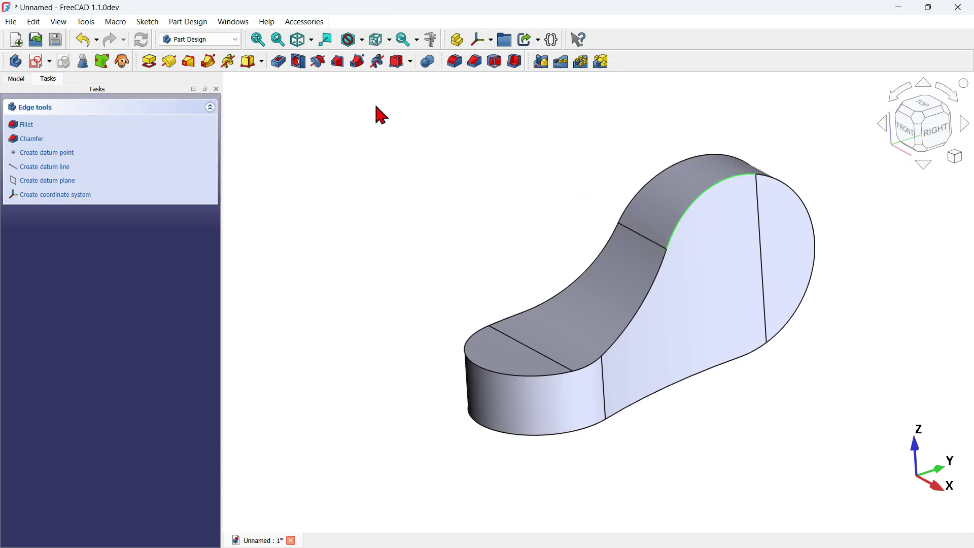
{"action": "left_click", "coordinate": [455, 62]}
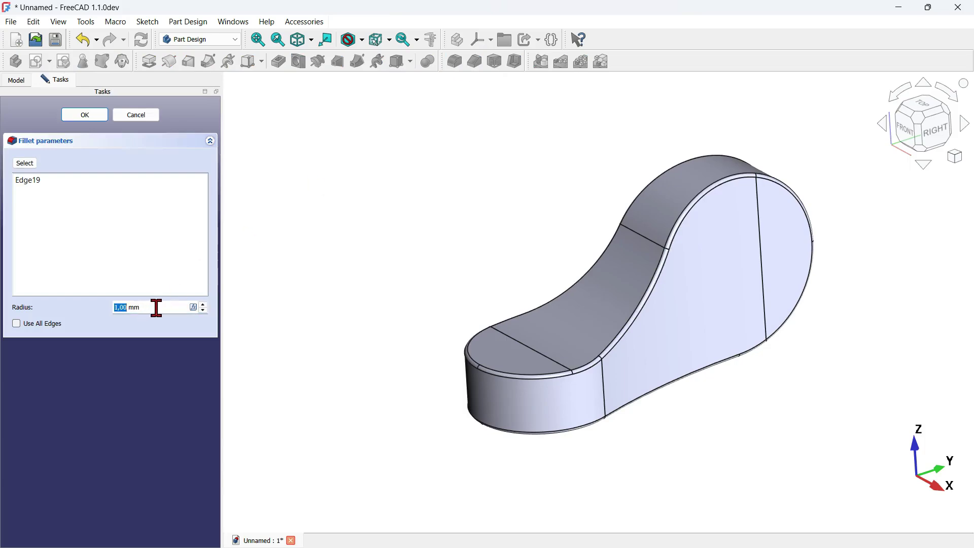
{"action": "scroll", "coordinate": [157, 307], "scroll_direction": "up", "scroll_amount": 1}
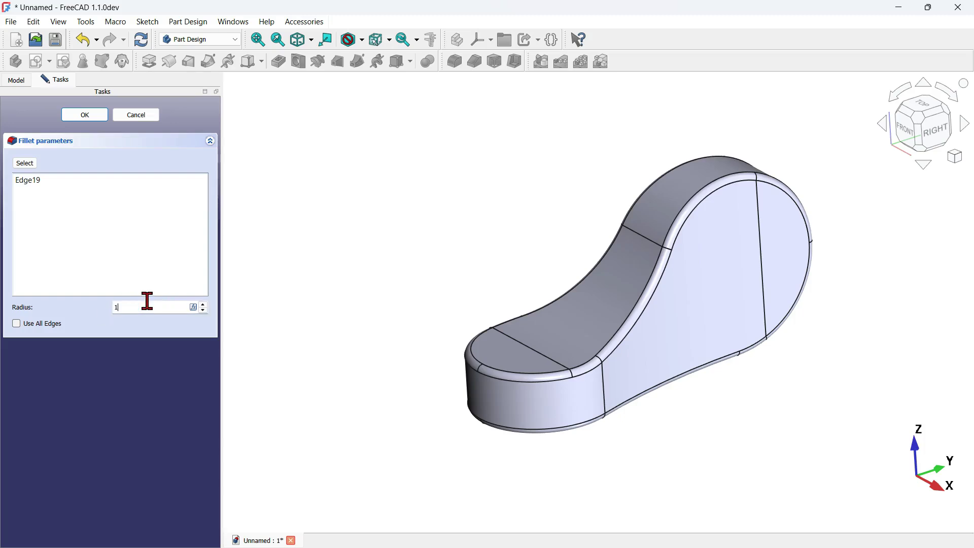
{"action": "key", "text": "Return"}
Create a sketch on the YZ plane, section the view at it, and project the large end's outer arc as external geometry.
{"action": "middle_click_drag", "start_coordinate": [435, 283], "coordinate": [676, 200]}
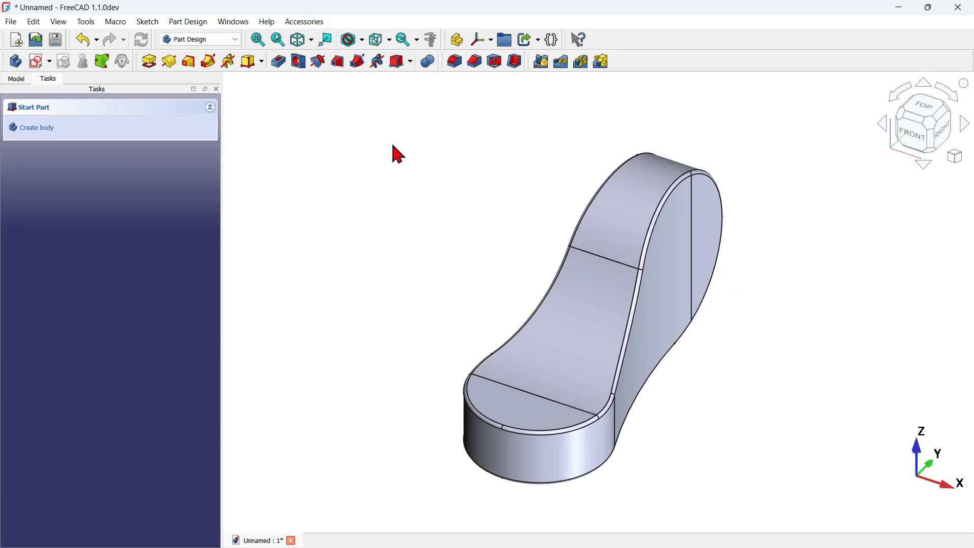
{"action": "left_click", "coordinate": [37, 63]}
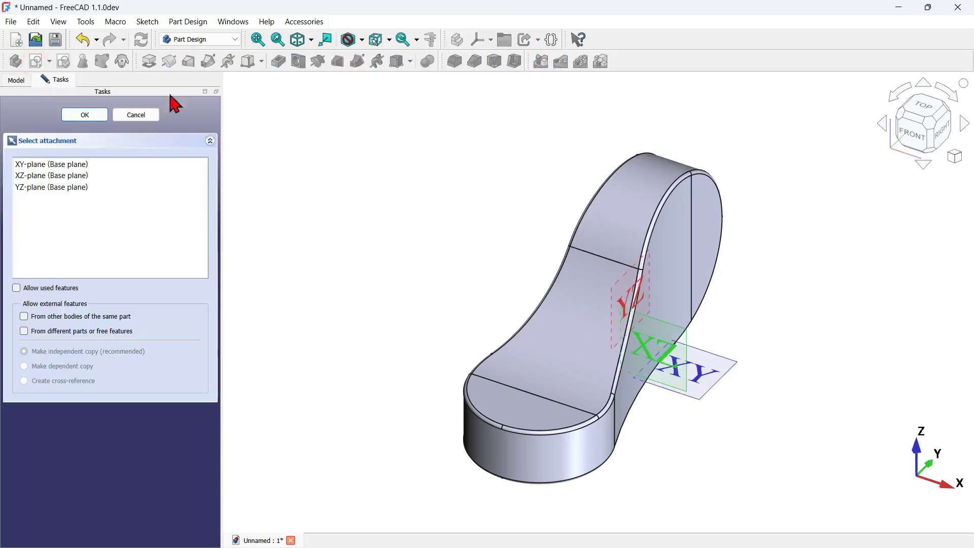
{"action": "left_click", "coordinate": [619, 298]}
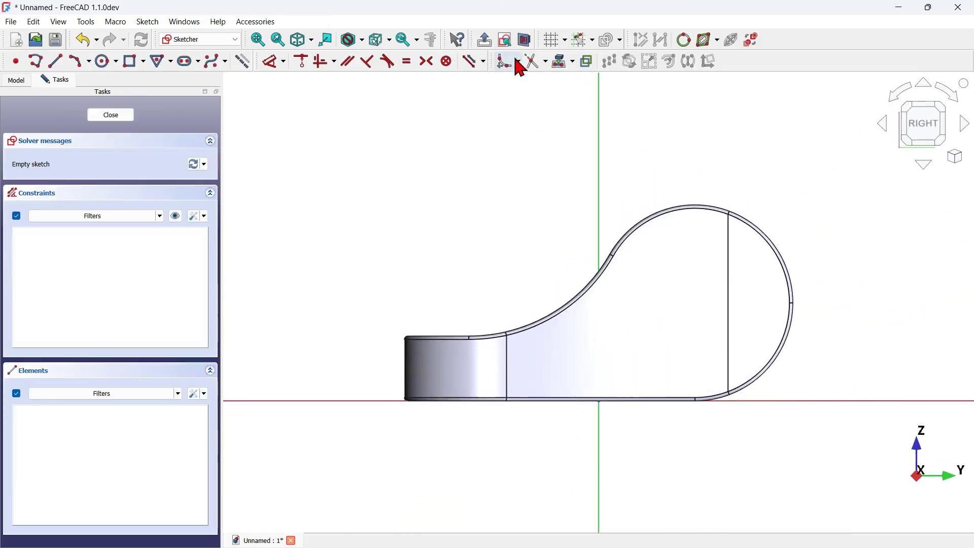
{"action": "left_click", "coordinate": [525, 40]}
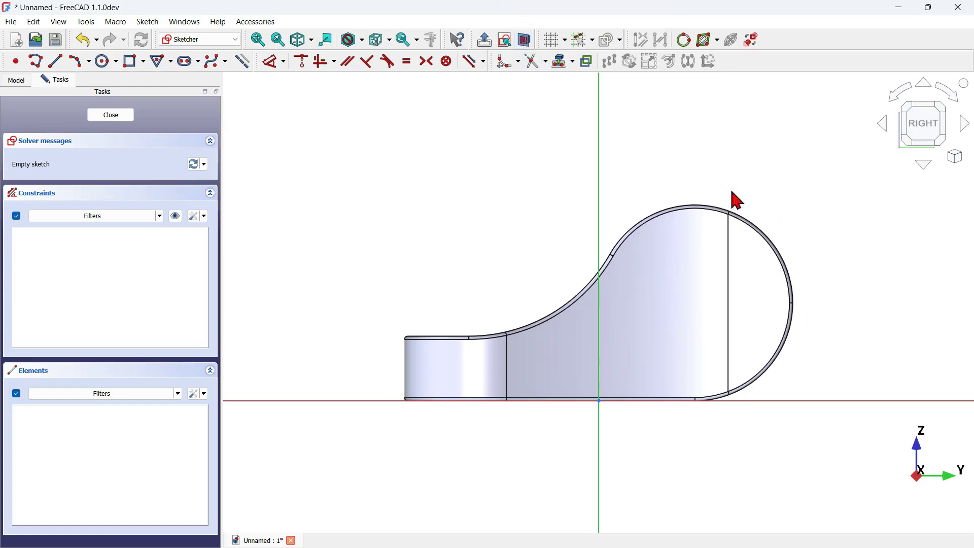
{"action": "left_click", "coordinate": [562, 62]}
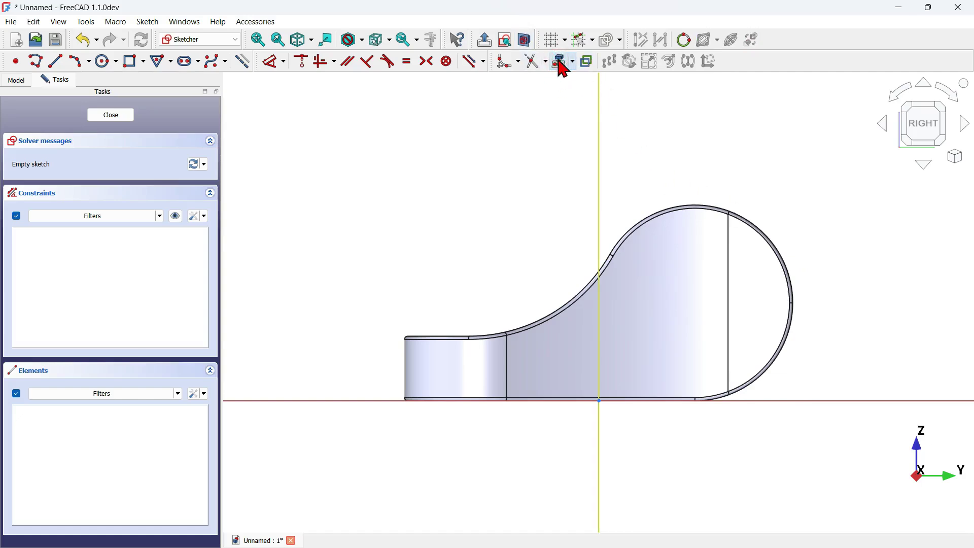
{"action": "left_click", "coordinate": [779, 244]}
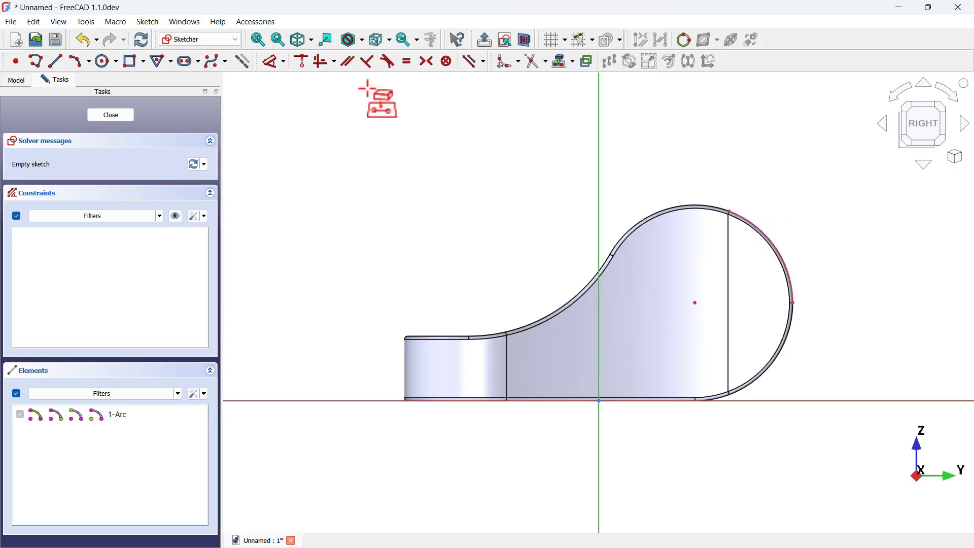
Draw a 40 mm diameter circle centred on the projected arc's centre.
{"action": "left_click", "coordinate": [239, 65]}
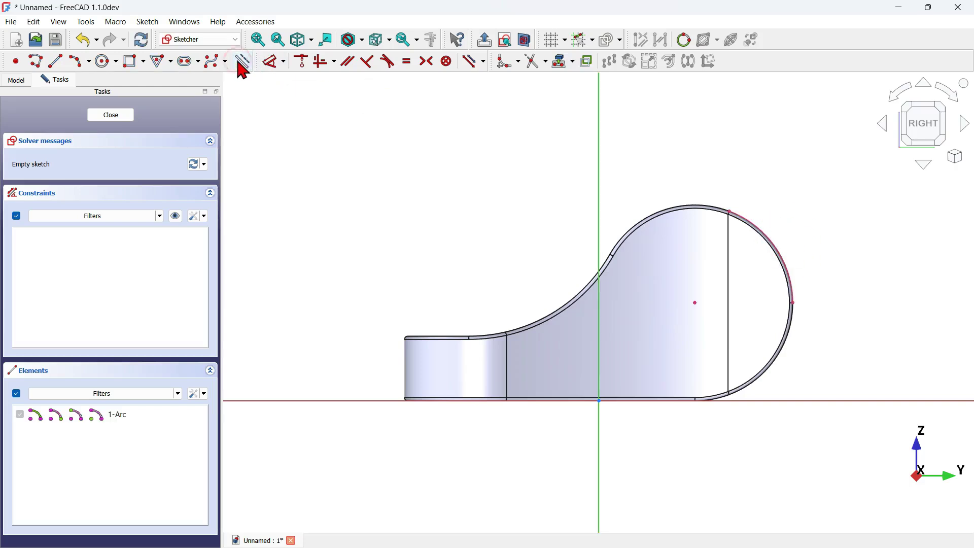
{"action": "left_click", "coordinate": [102, 68]}
{"action": "left_click", "coordinate": [696, 303]}
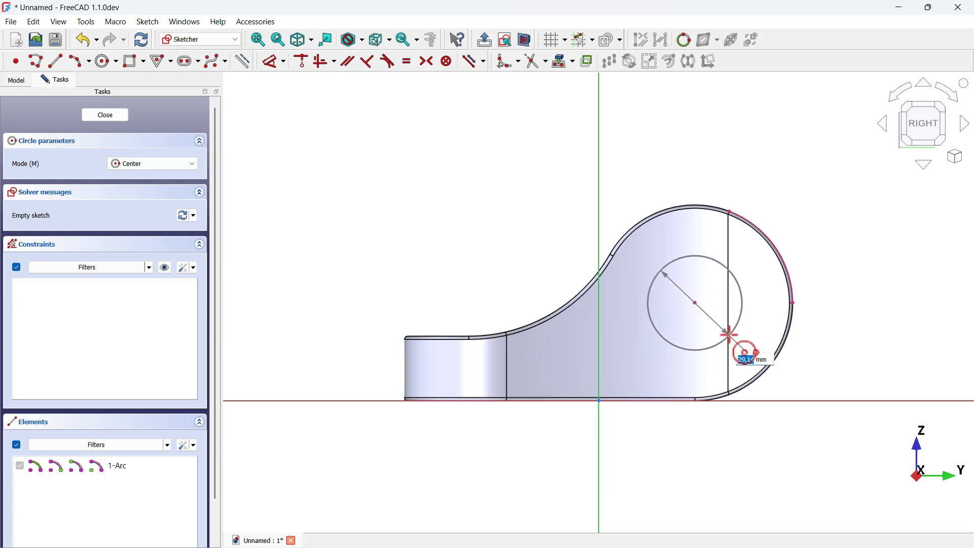
{"action": "type", "text": "40"}
{"action": "key", "text": "Return"}
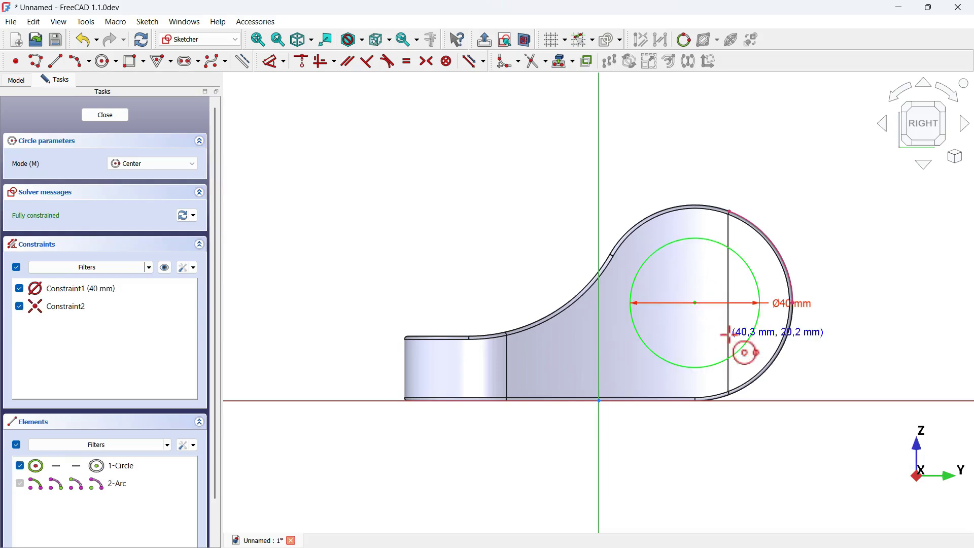
Draw a centre arc concentric with the 40 mm circle, between its lower-left side and the arm's lower edge.
{"action": "scroll", "coordinate": [595, 341], "scroll_direction": "up", "scroll_amount": 2}
{"action": "key", "text": "g"}
{"action": "key", "text": "a"}
{"action": "left_click", "coordinate": [88, 61]}
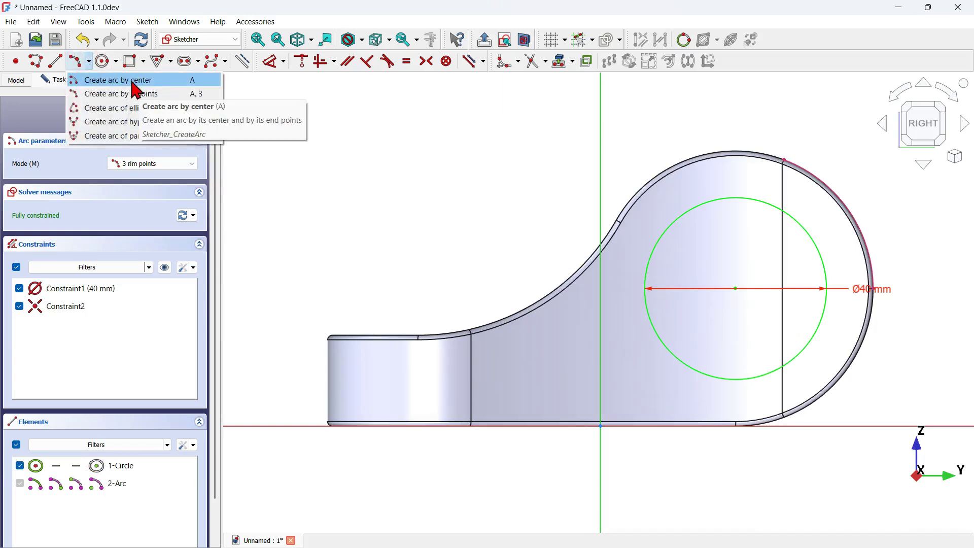
{"action": "left_click", "coordinate": [148, 82]}
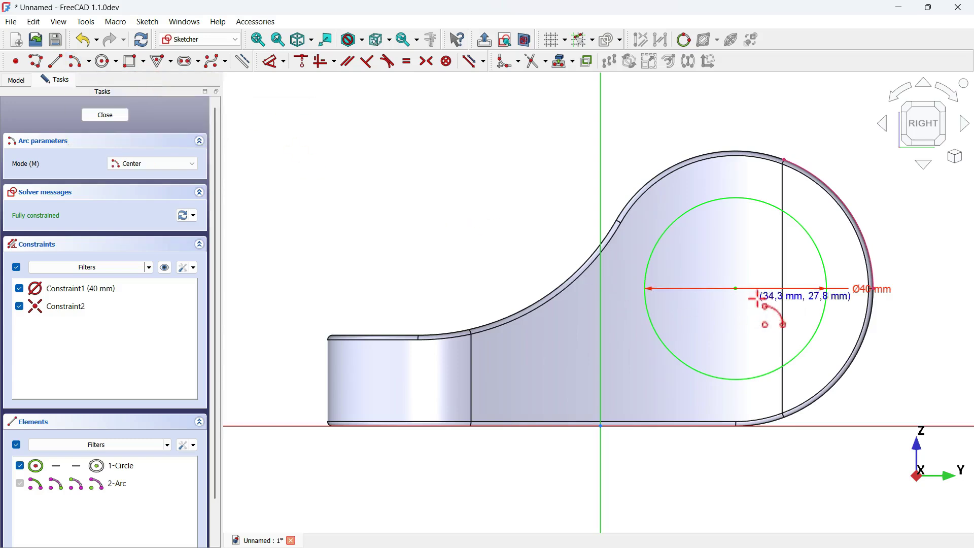
{"action": "left_click", "coordinate": [736, 288]}
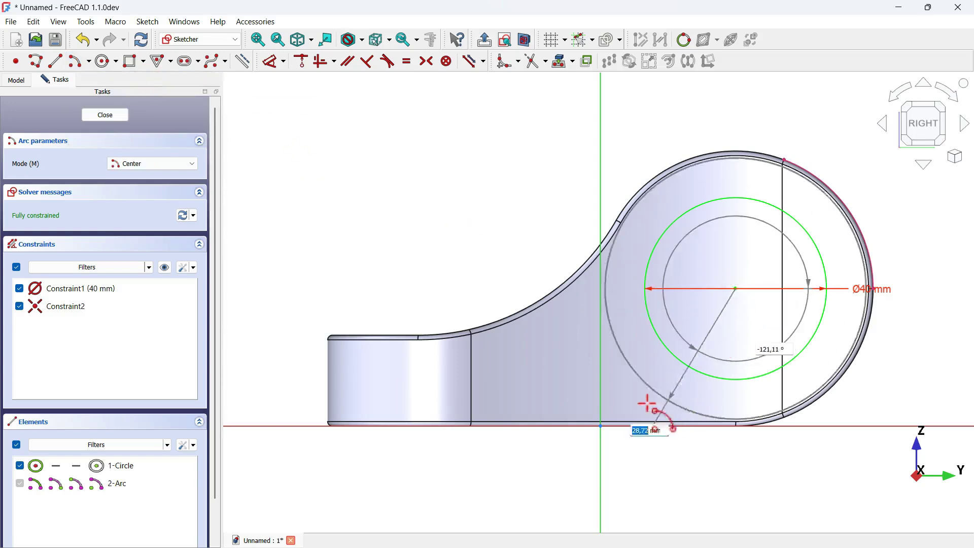
{"action": "left_click", "coordinate": [610, 312]}
{"action": "left_click", "coordinate": [675, 401]}
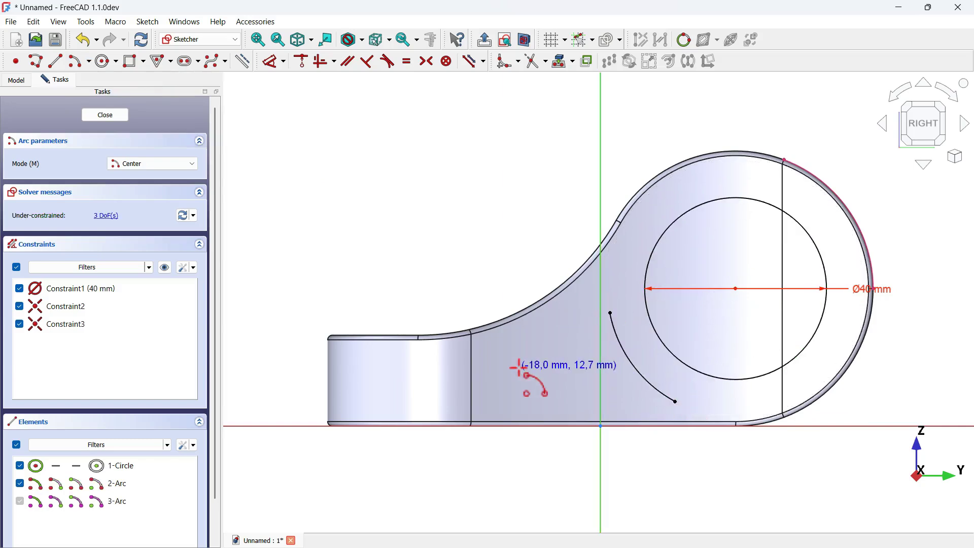
Draw an arc following the arm's concave upper edge, plus a small rounded arc starting at its lower end.
{"action": "scroll", "coordinate": [518, 367], "scroll_direction": "up", "scroll_amount": 1}
{"action": "left_click", "coordinate": [463, 159]}
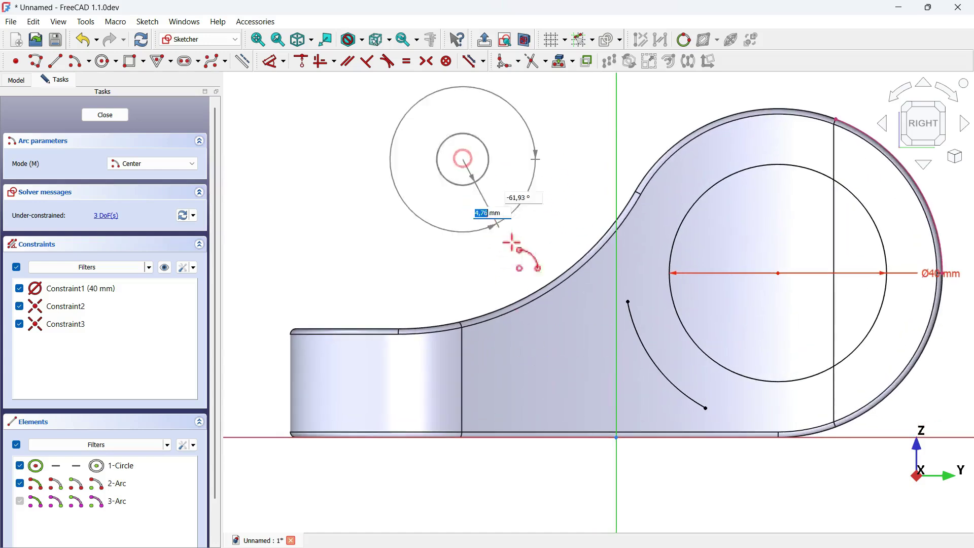
{"action": "left_click", "coordinate": [599, 291]}
{"action": "left_click", "coordinate": [475, 348]}
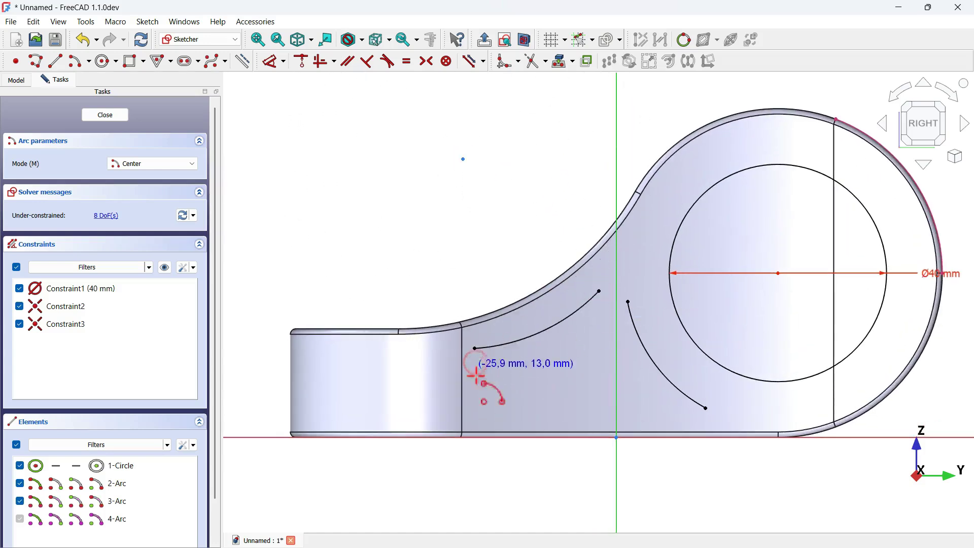
{"action": "left_click", "coordinate": [467, 384]}
{"action": "left_click", "coordinate": [474, 348]}
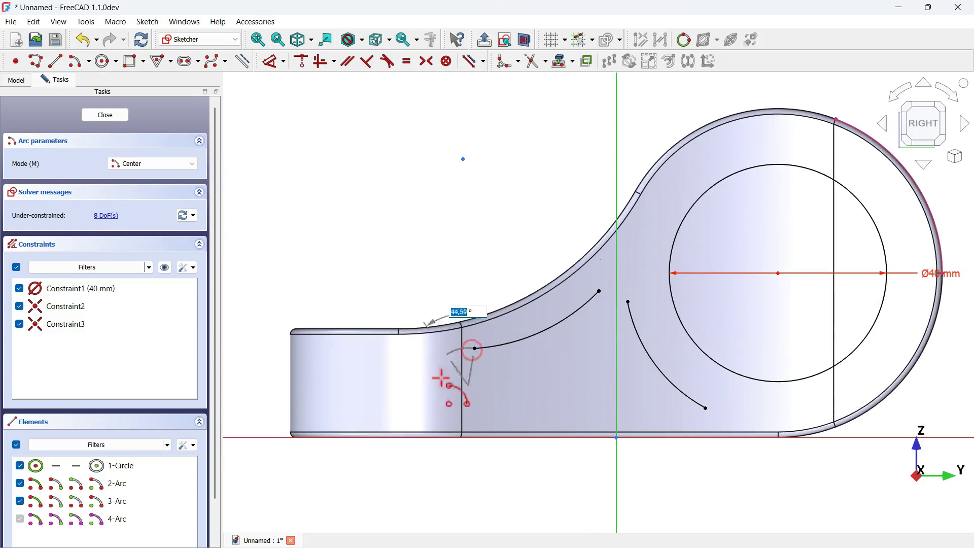
{"action": "left_click", "coordinate": [483, 408]}
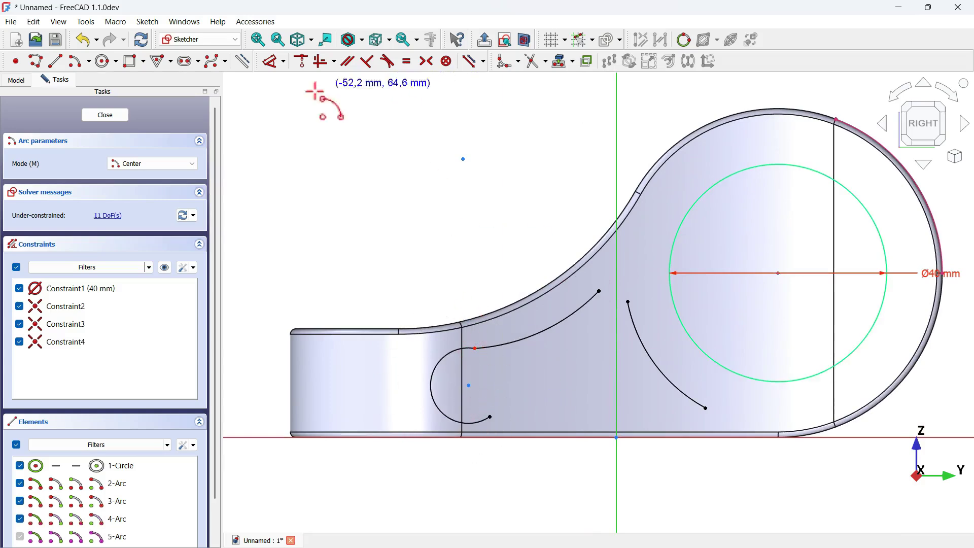
Close the pocket profile with a line between the two lower arc ends and a coincident constraint joining the two upper arc endpoints.
{"action": "left_click", "coordinate": [55, 61]}
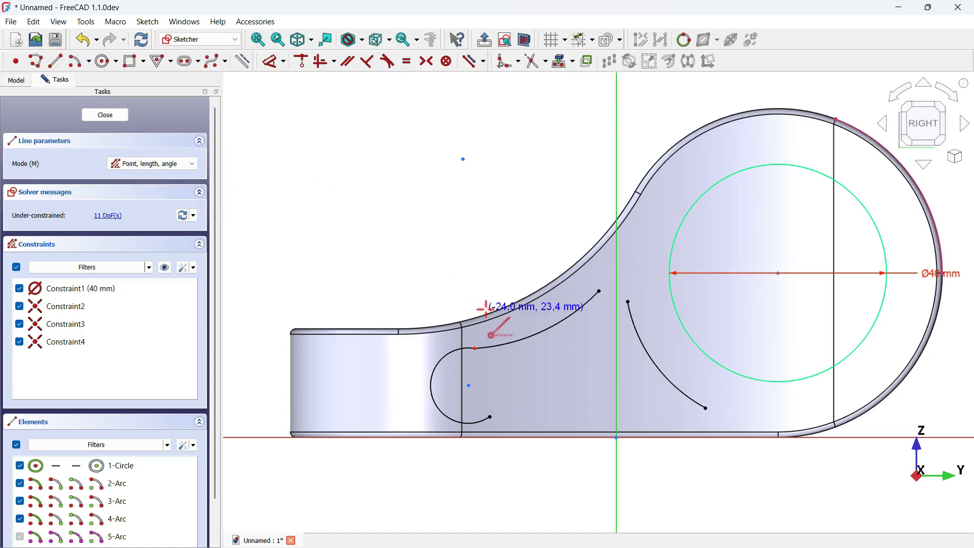
{"action": "left_click", "coordinate": [490, 417]}
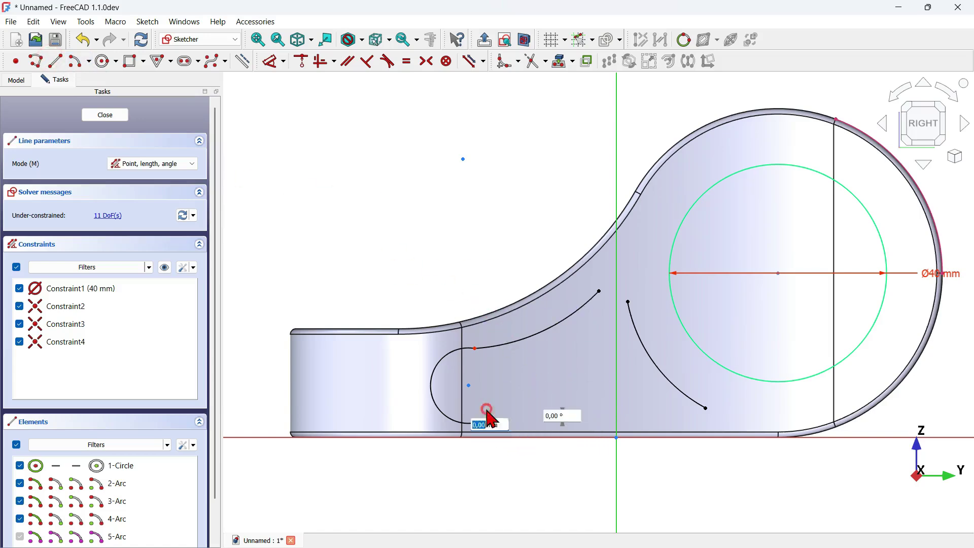
{"action": "left_click", "coordinate": [706, 408]}
{"action": "right_click", "coordinate": [750, 303]}
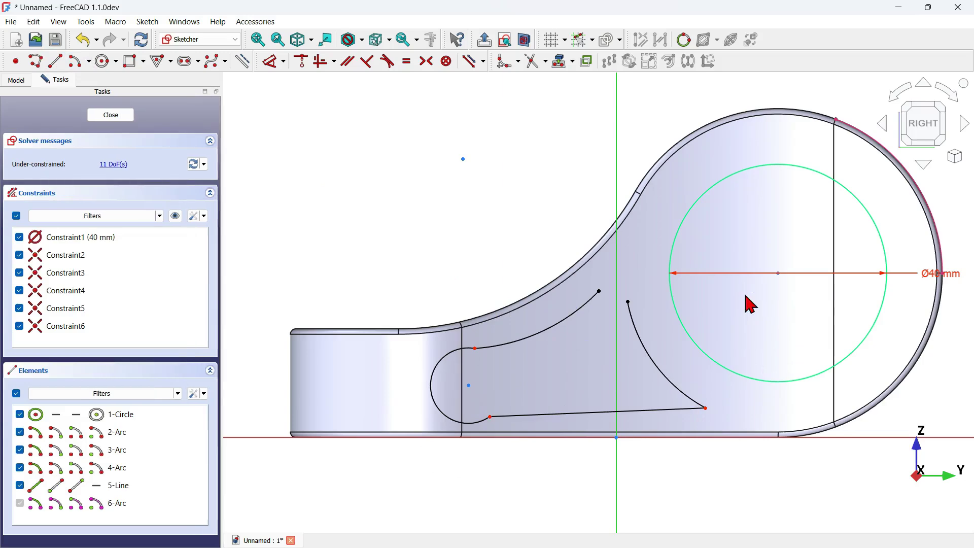
{"action": "left_click_drag", "start_coordinate": [528, 244], "coordinate": [645, 322]}
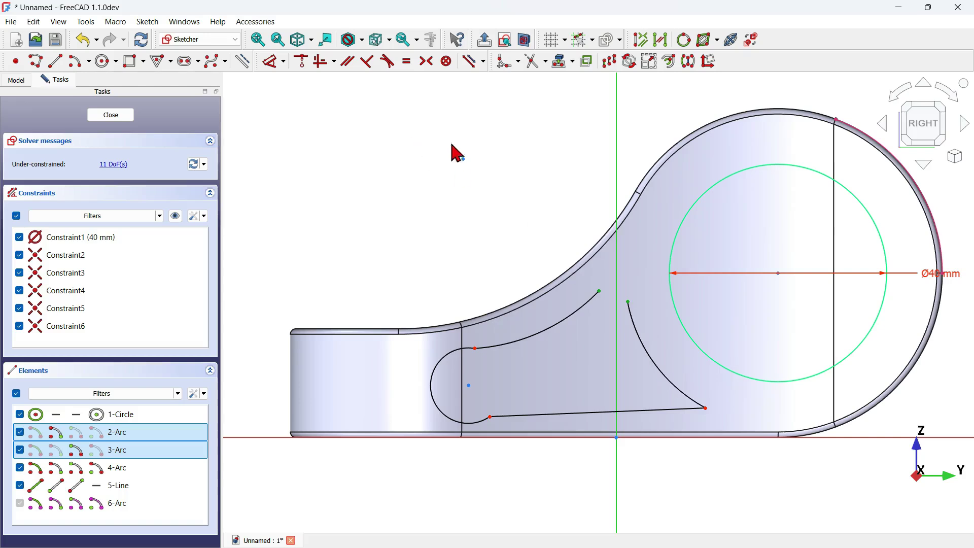
{"action": "left_click", "coordinate": [305, 65]}
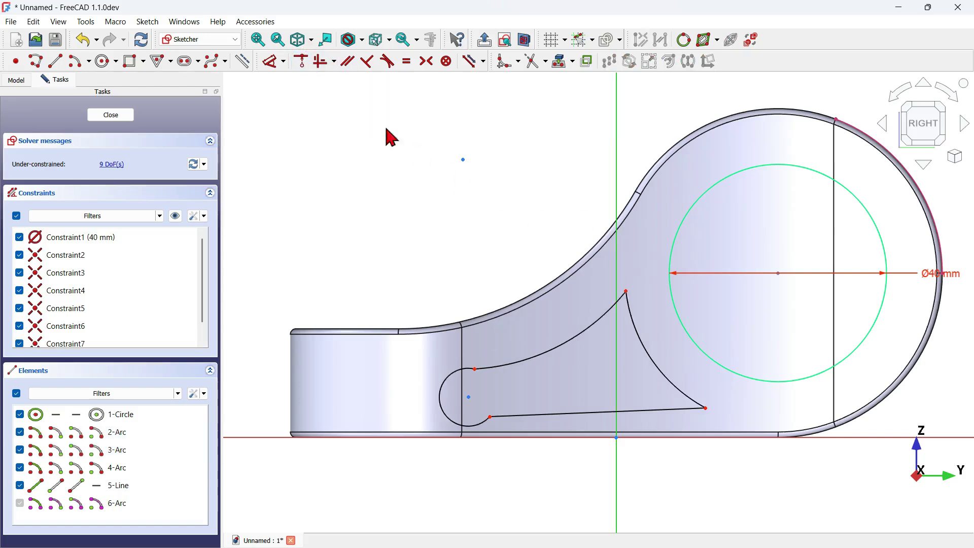
Fillet the pocket profile's upper corner and its lower corner nearest the 40 mm circle.
{"action": "left_click", "coordinate": [505, 61]}
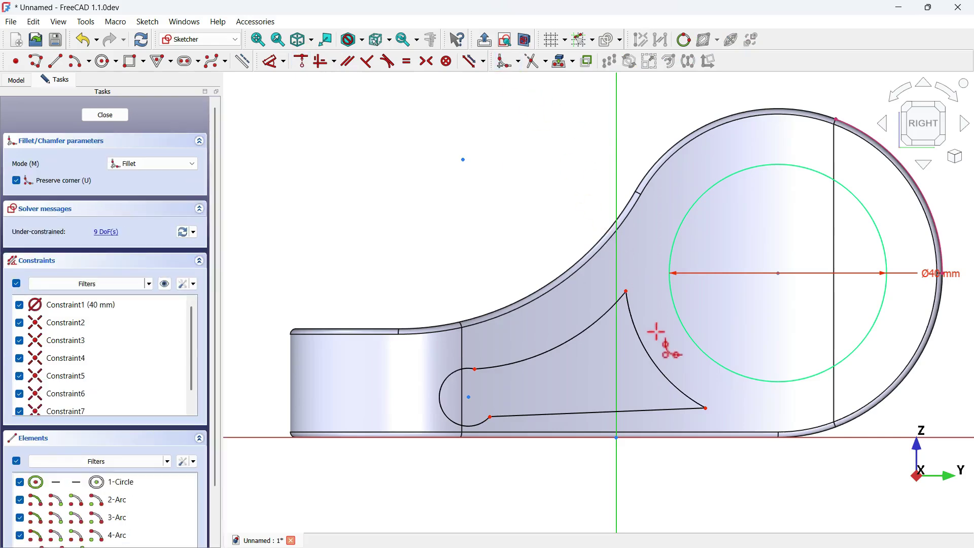
{"action": "left_click", "coordinate": [640, 326]}
{"action": "left_click", "coordinate": [611, 312]}
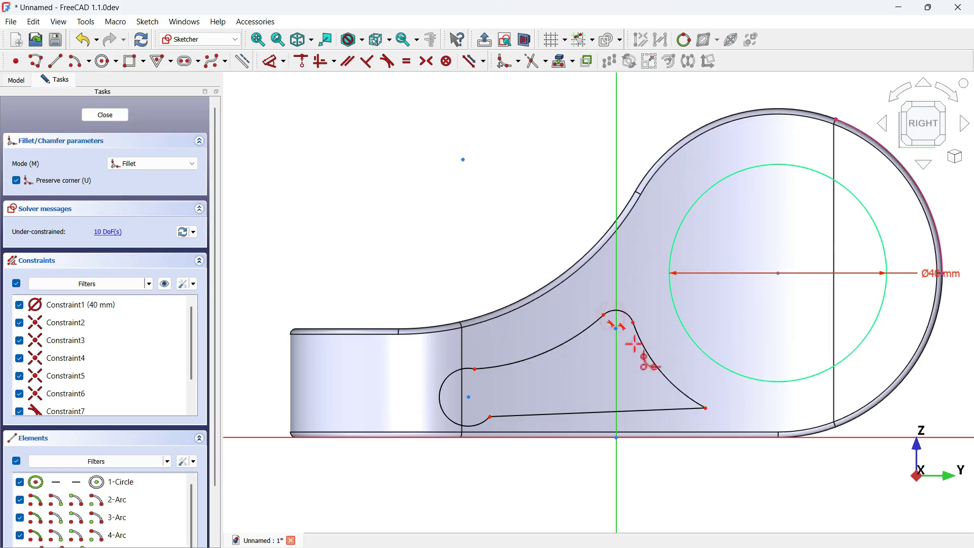
{"action": "left_click", "coordinate": [686, 390]}
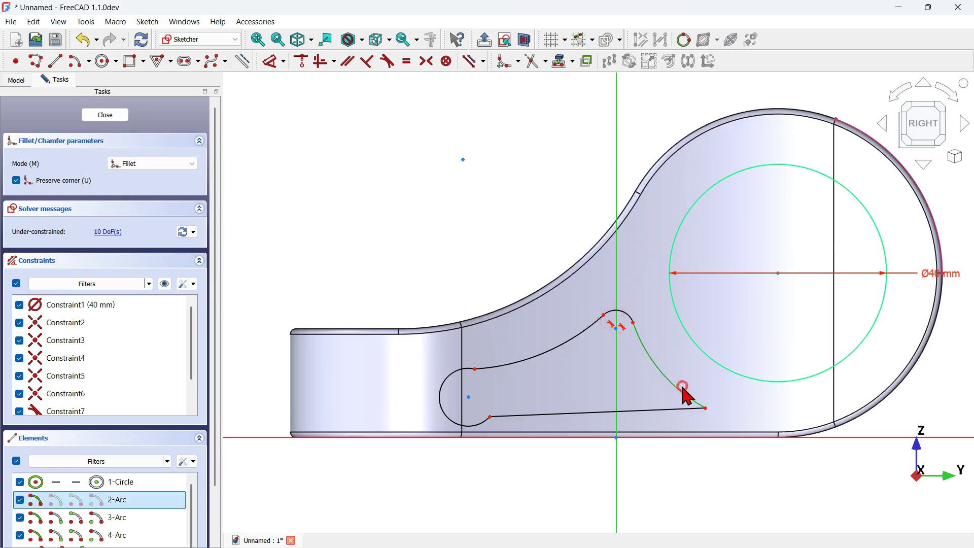
{"action": "left_click", "coordinate": [663, 410]}
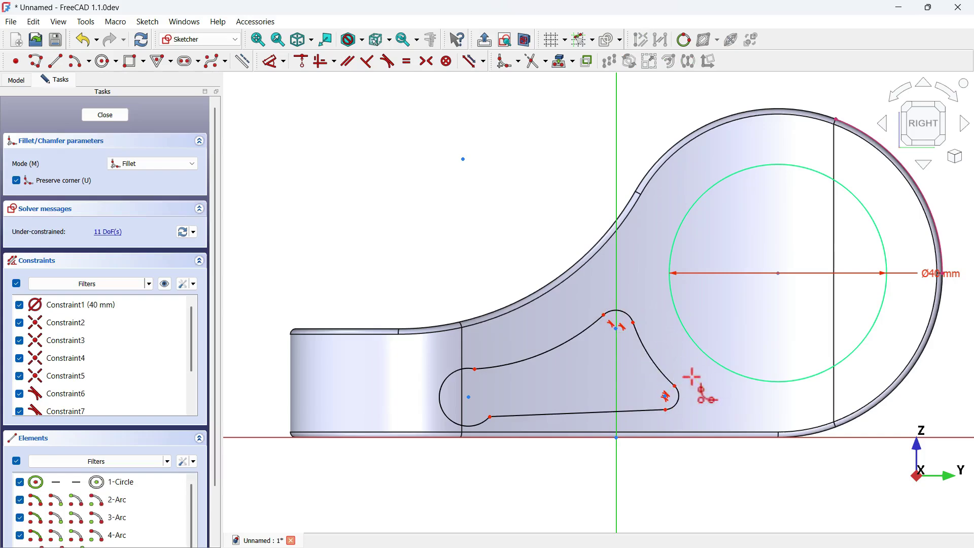
Switch to the finished k3 model and examine its cutouts in the right view.
{"action": "key", "text": "alt"}
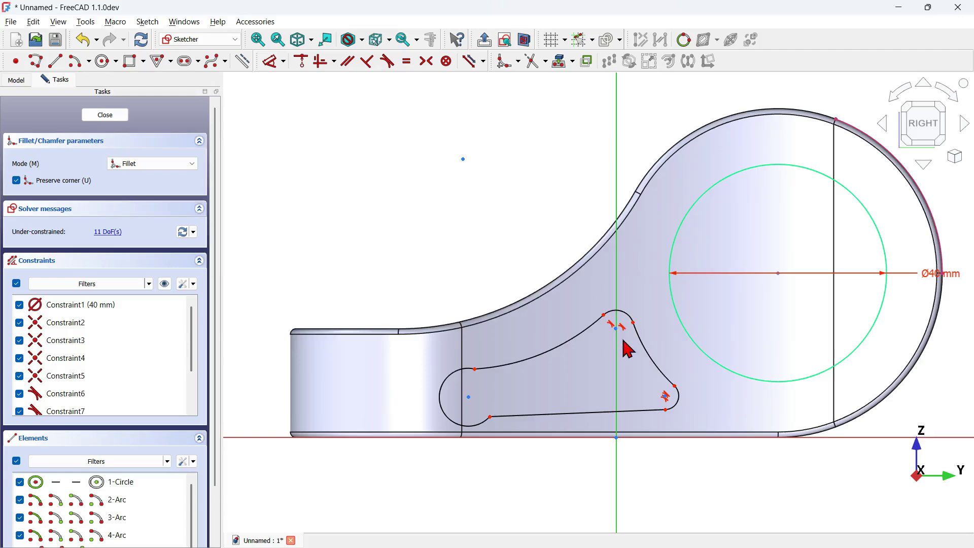
{"action": "key", "text": "alt+Tab"}
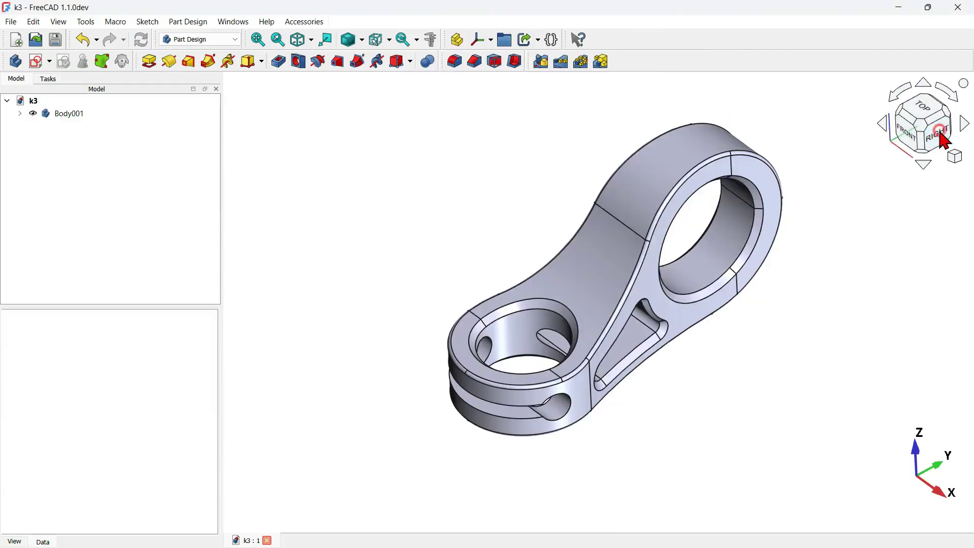
{"action": "left_click", "coordinate": [941, 135]}
{"action": "scroll", "coordinate": [690, 433], "scroll_direction": "up", "scroll_amount": 4}
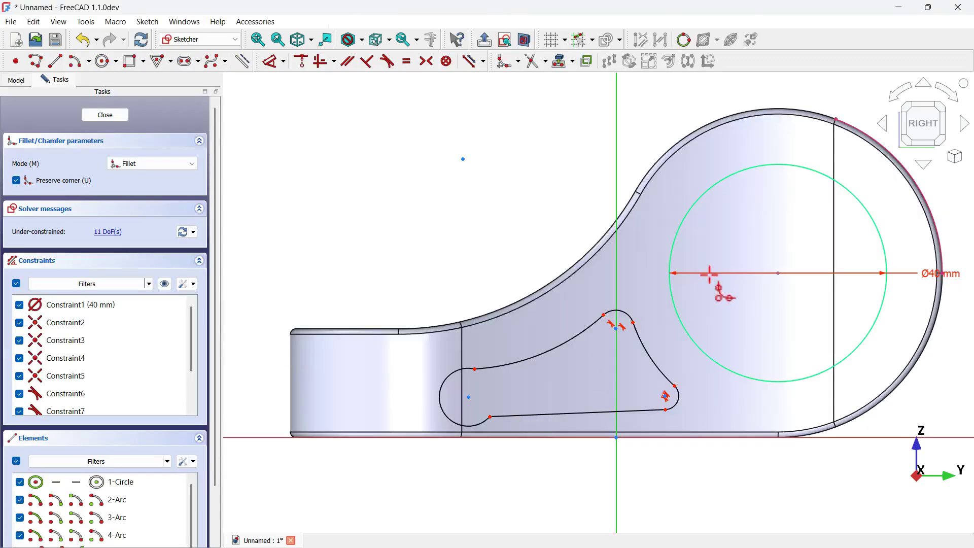
Draw a horizontal slot across the small end's outer edge, with one rounded end outside the arm and the other inside it.
{"action": "scroll", "coordinate": [709, 274], "scroll_direction": "down", "scroll_amount": 3}
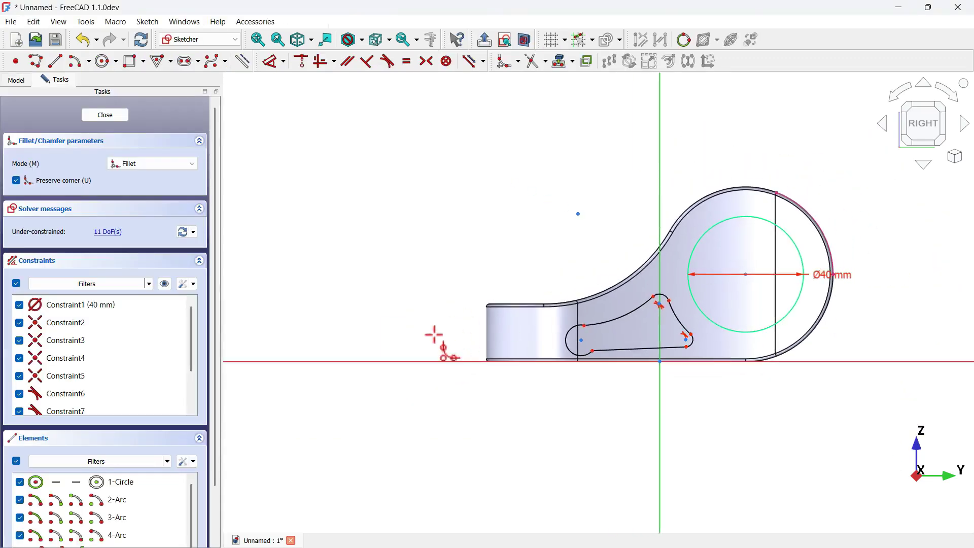
{"action": "scroll", "coordinate": [434, 335], "scroll_direction": "up", "scroll_amount": 2}
{"action": "scroll", "coordinate": [433, 335], "scroll_direction": "down", "scroll_amount": 2}
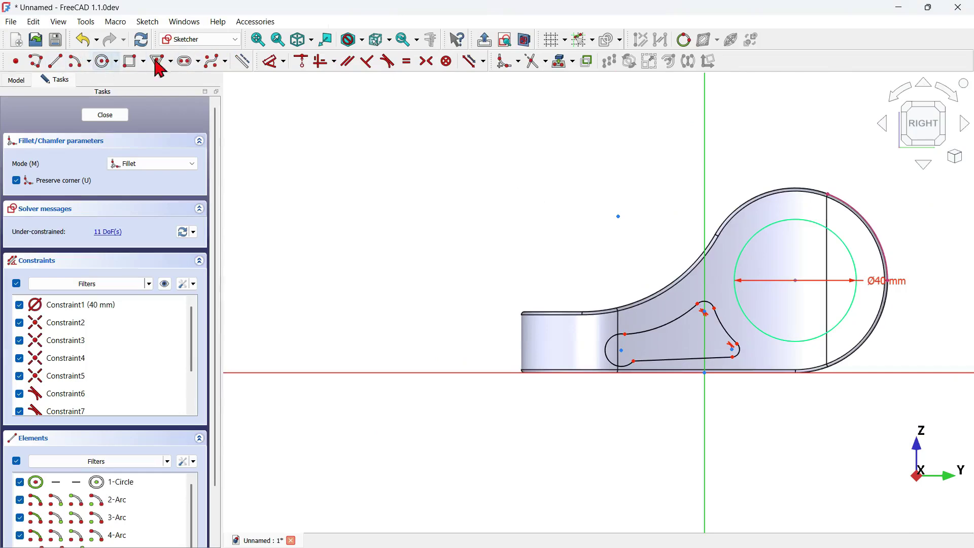
{"action": "left_click", "coordinate": [186, 61]}
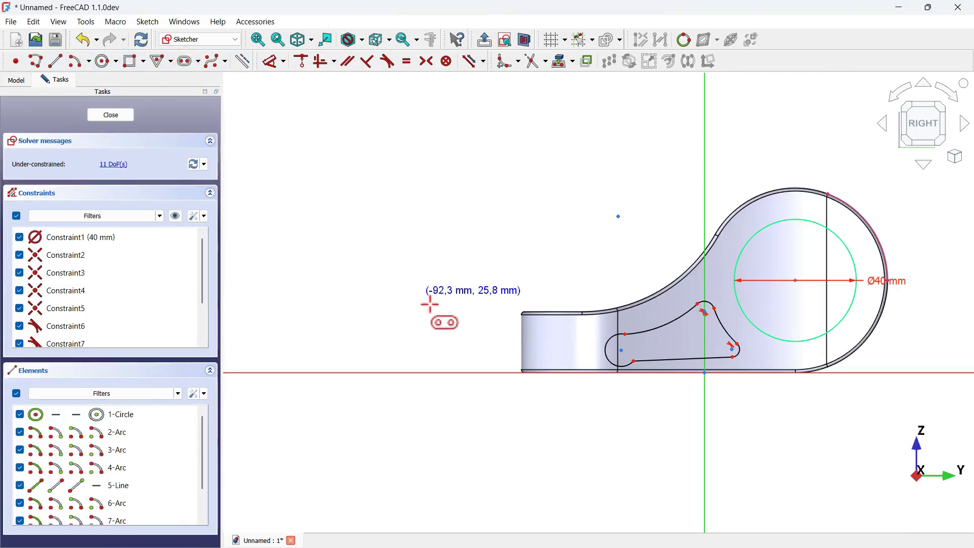
{"action": "scroll", "coordinate": [431, 303], "scroll_direction": "up", "scroll_amount": 3}
{"action": "left_click", "coordinate": [437, 381]}
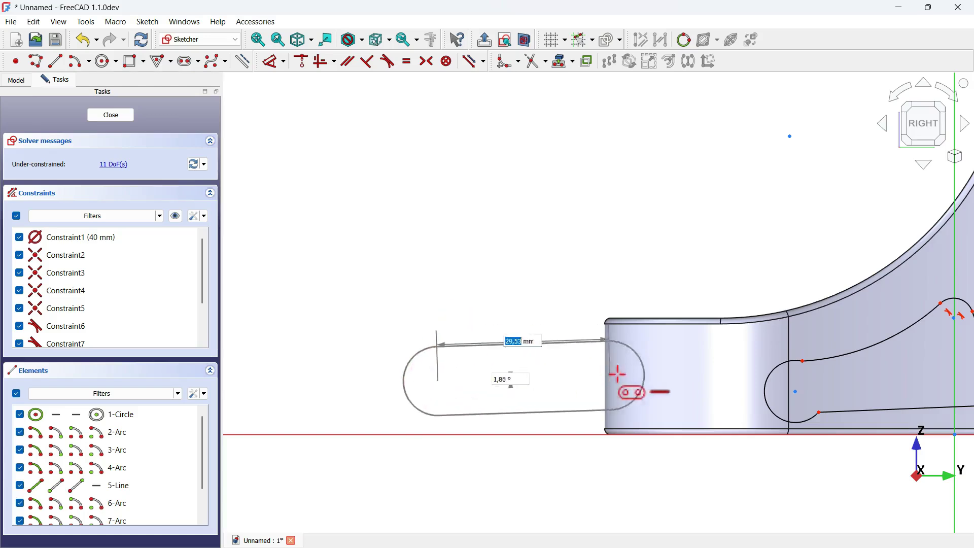
{"action": "left_click", "coordinate": [647, 381]}
{"action": "left_click", "coordinate": [649, 353]}
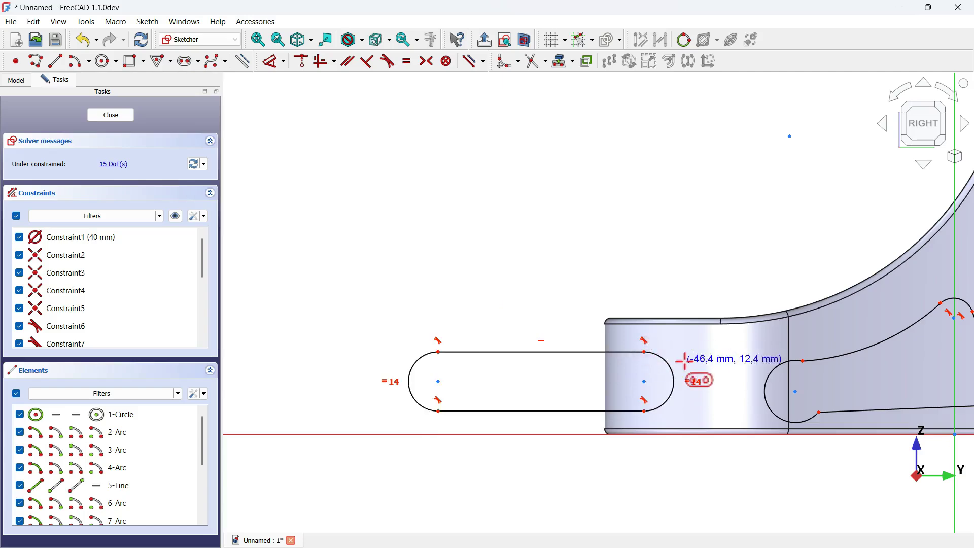
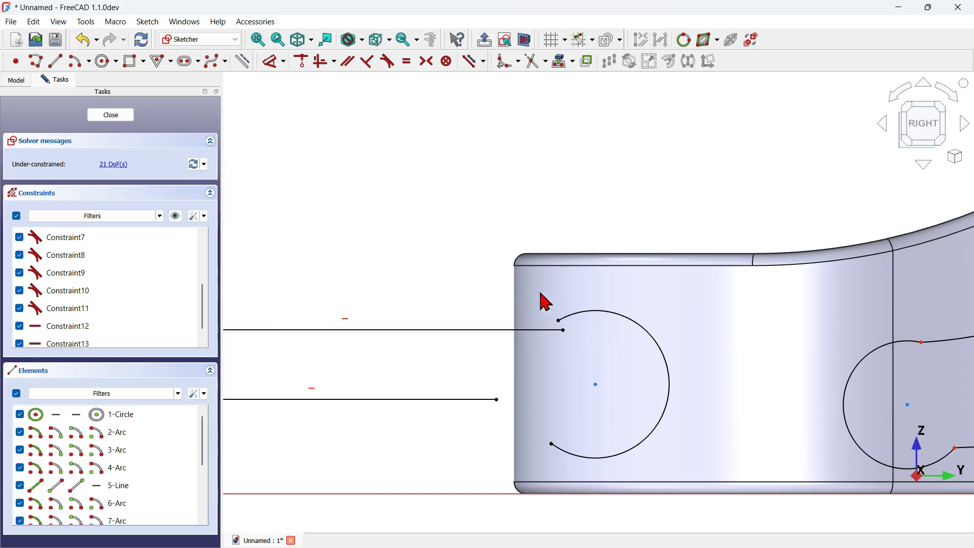
Join the slot's two horizontal lines to the large inner arc's endpoints with coincident constraints.
{"action": "left_click_drag", "start_coordinate": [517, 274], "coordinate": [587, 355]}
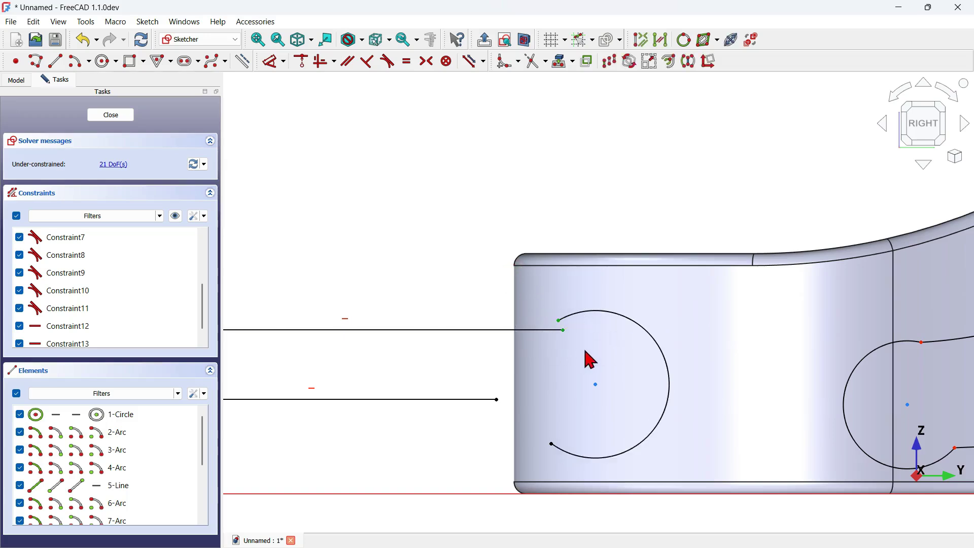
{"action": "left_click", "coordinate": [301, 61]}
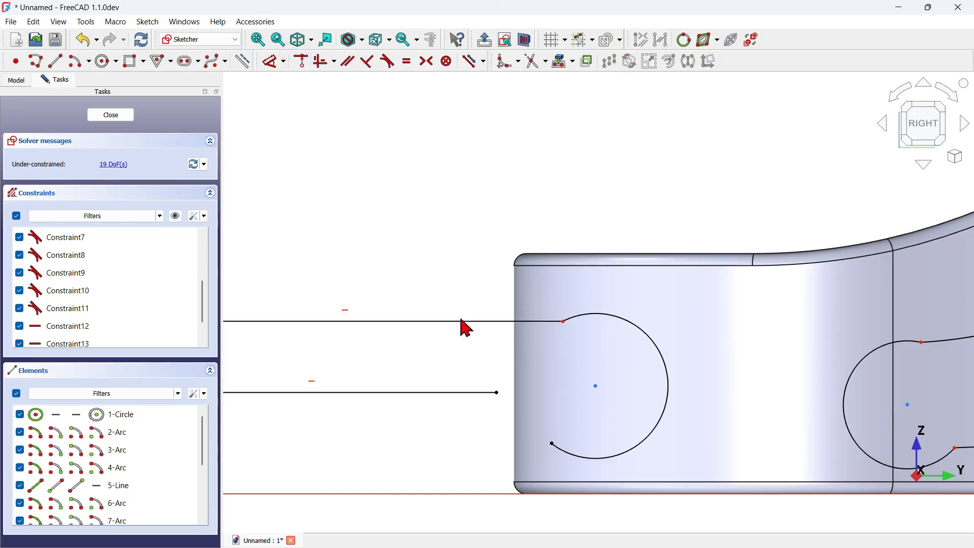
{"action": "left_click_drag", "start_coordinate": [502, 392], "coordinate": [553, 443]}
{"action": "left_click_drag", "start_coordinate": [523, 409], "coordinate": [578, 469]}
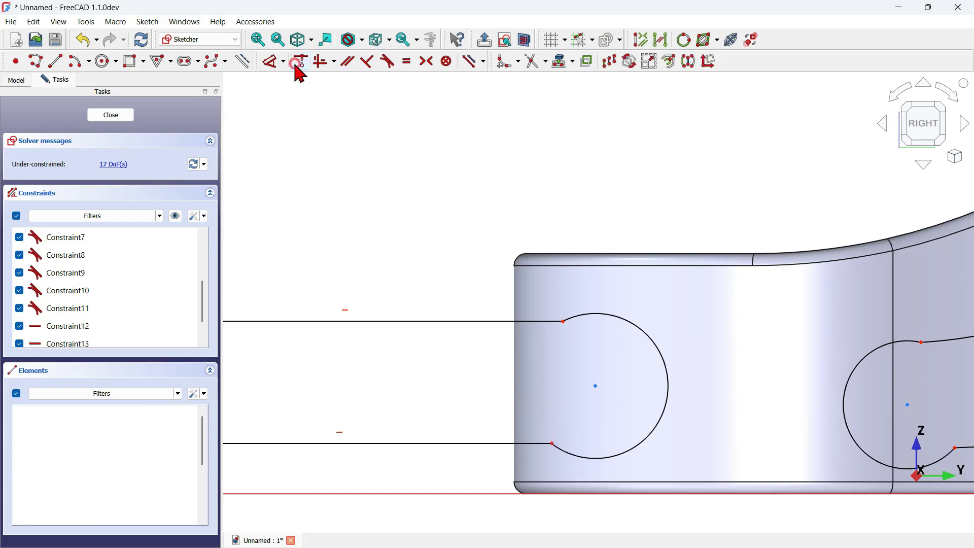
{"action": "left_click", "coordinate": [301, 61]}
Project the small end's top edge into the sketch as external geometry.
{"action": "scroll", "coordinate": [482, 234], "scroll_direction": "down", "scroll_amount": 5}
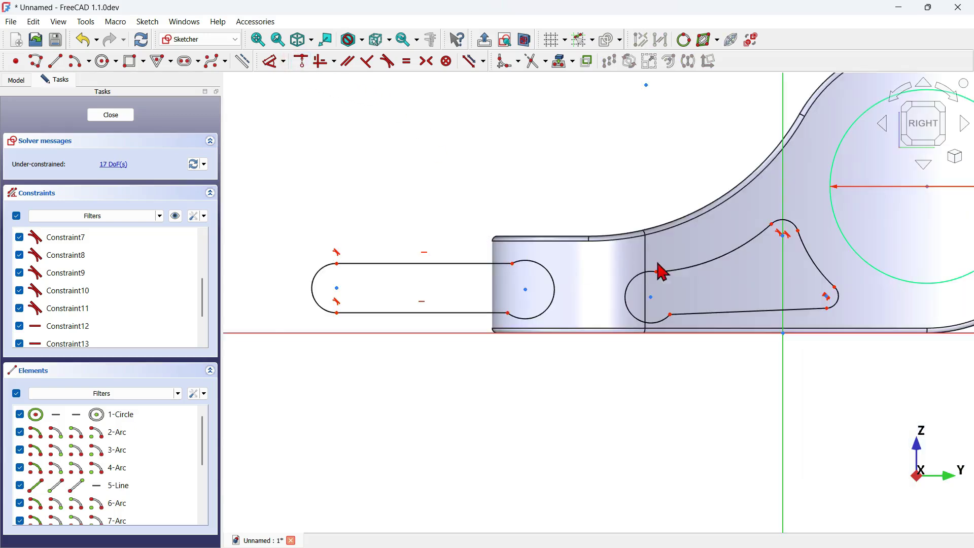
{"action": "scroll", "coordinate": [614, 182], "scroll_direction": "up", "scroll_amount": 1}
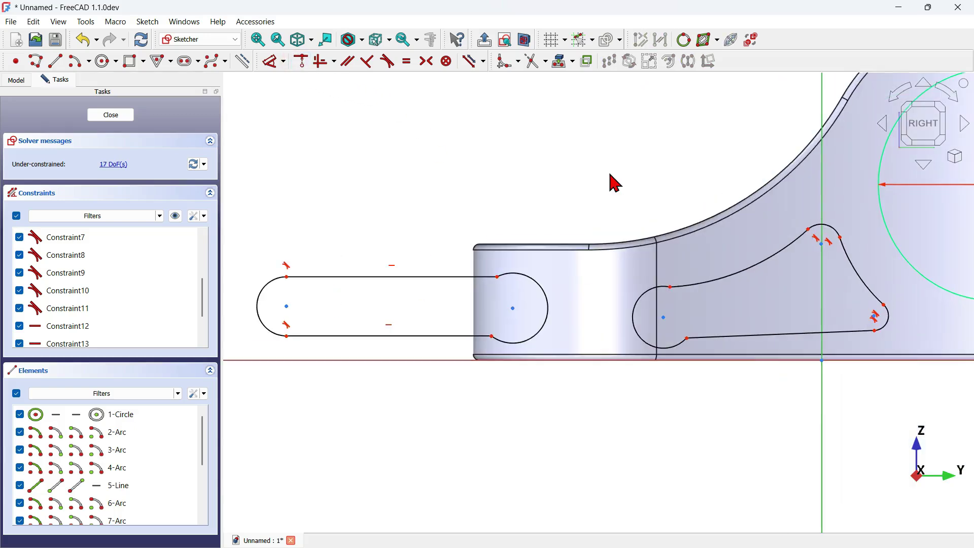
{"action": "left_click", "coordinate": [561, 62]}
{"action": "left_click", "coordinate": [511, 245]}
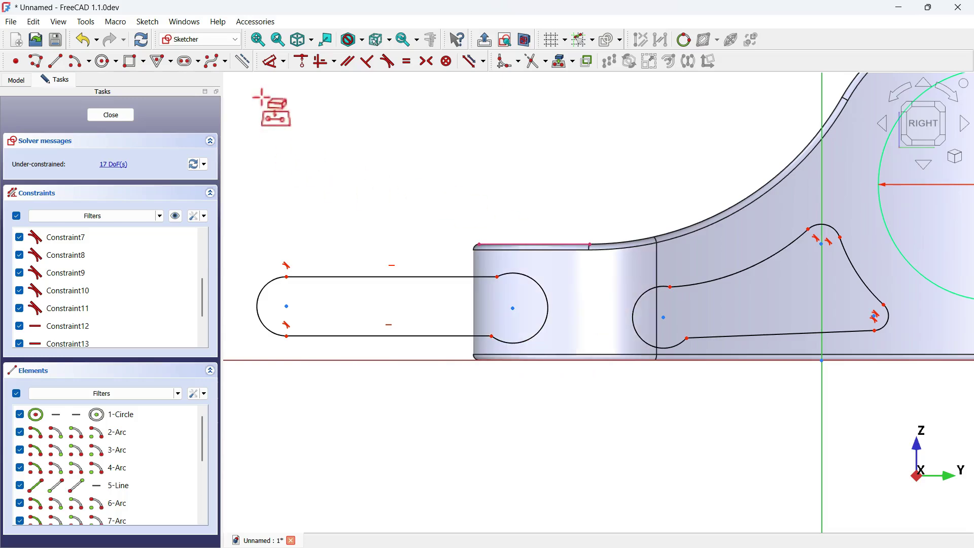
Dimension the vertical distance from the small end's projected top edge to the slot's outer arc center as 10 mm.
{"action": "left_click", "coordinate": [270, 62]}
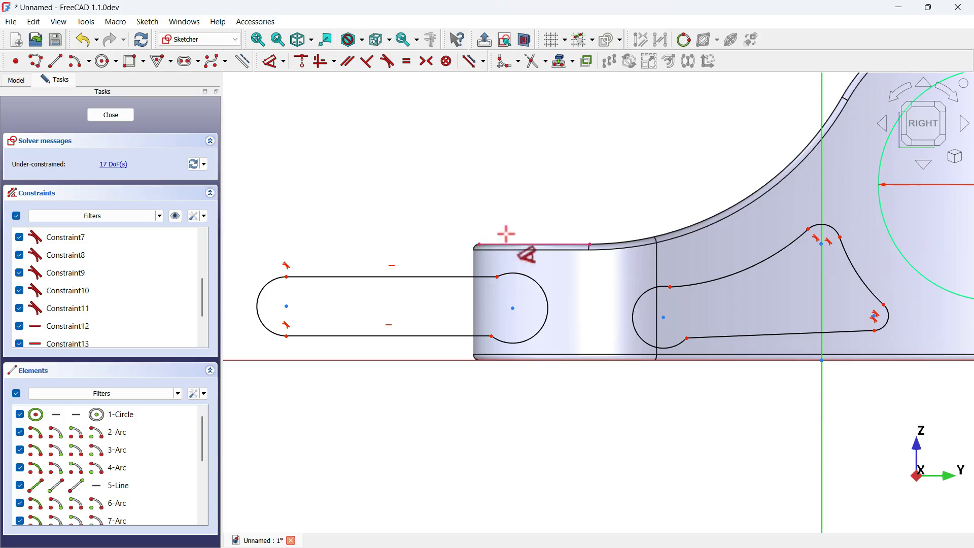
{"action": "left_click", "coordinate": [479, 242]}
{"action": "left_click", "coordinate": [287, 305]}
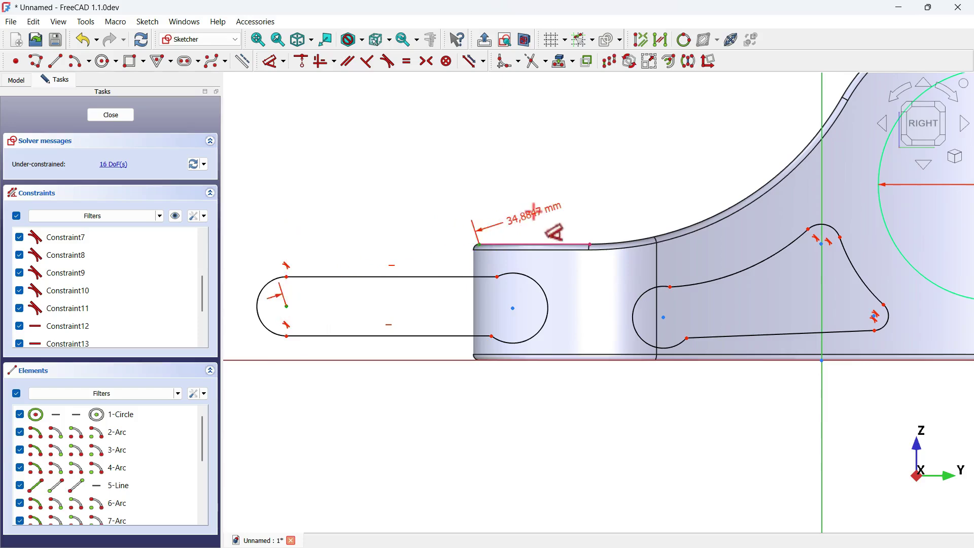
{"action": "scroll", "coordinate": [507, 223], "scroll_direction": "down", "scroll_amount": 2}
{"action": "scroll", "coordinate": [380, 233], "scroll_direction": "up", "scroll_amount": 5}
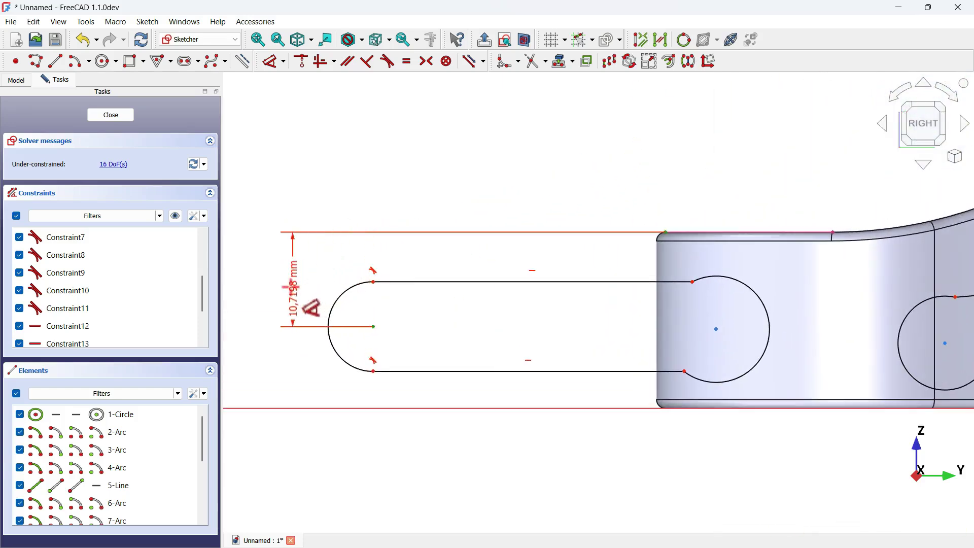
{"action": "left_click", "coordinate": [290, 292]}
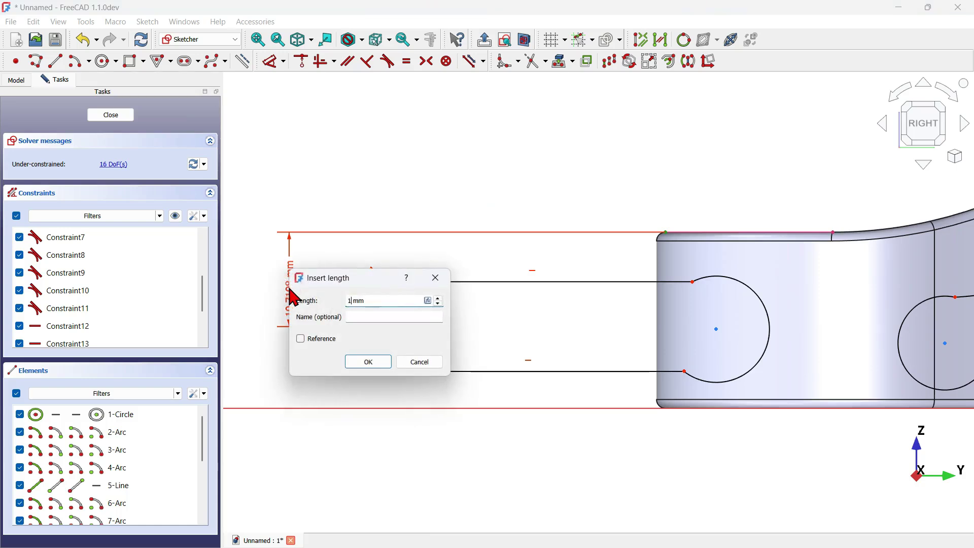
{"action": "key", "text": "Return"}
Set the distance between the slot's two horizontal lines to 5 mm.
{"action": "left_click", "coordinate": [558, 276]}
{"action": "left_click", "coordinate": [566, 366]}
{"action": "left_click", "coordinate": [541, 299]}
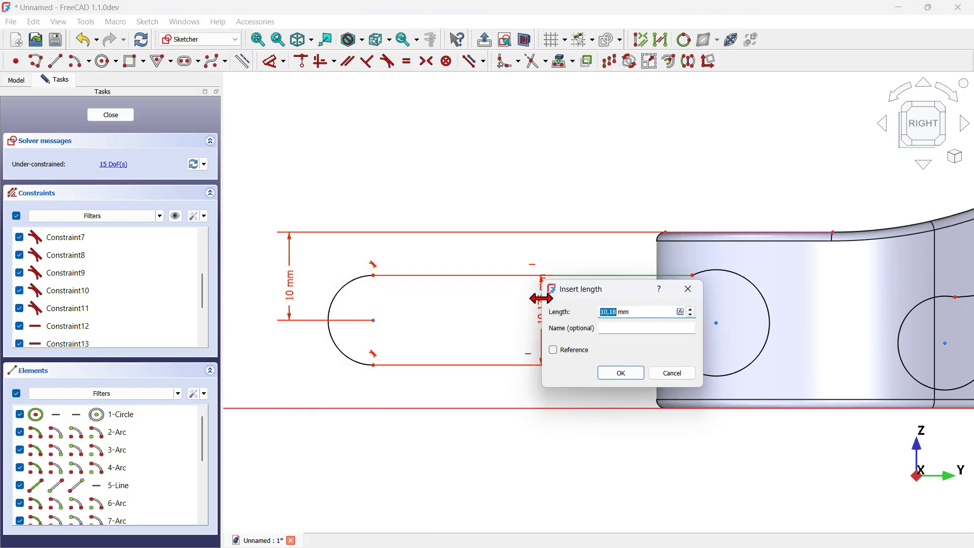
{"action": "type", "text": "5"}
{"action": "key", "text": "Return"}
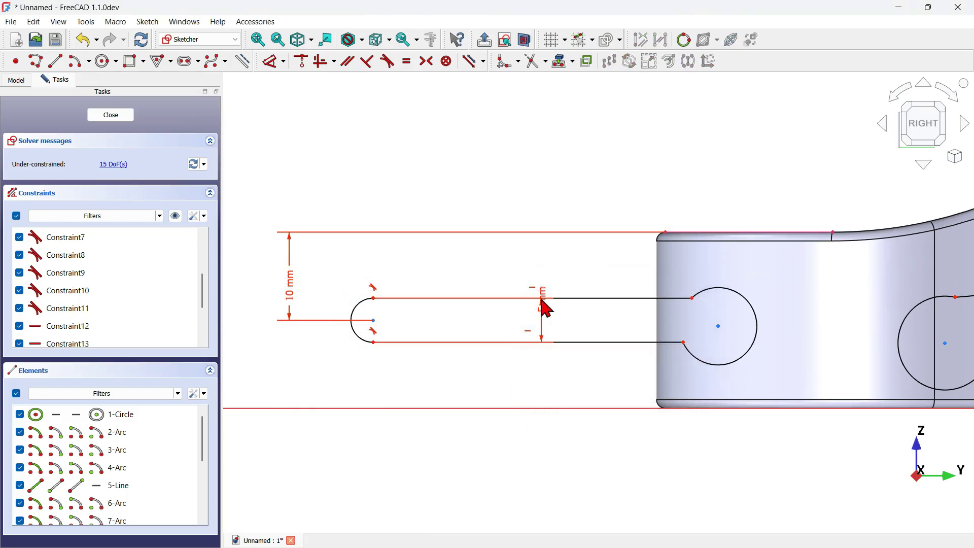
Dimension the slot's large inner arc with a radius of 5 mm.
{"action": "scroll", "coordinate": [561, 319], "scroll_direction": "down", "scroll_amount": 3}
{"action": "scroll", "coordinate": [695, 311], "scroll_direction": "up", "scroll_amount": 3}
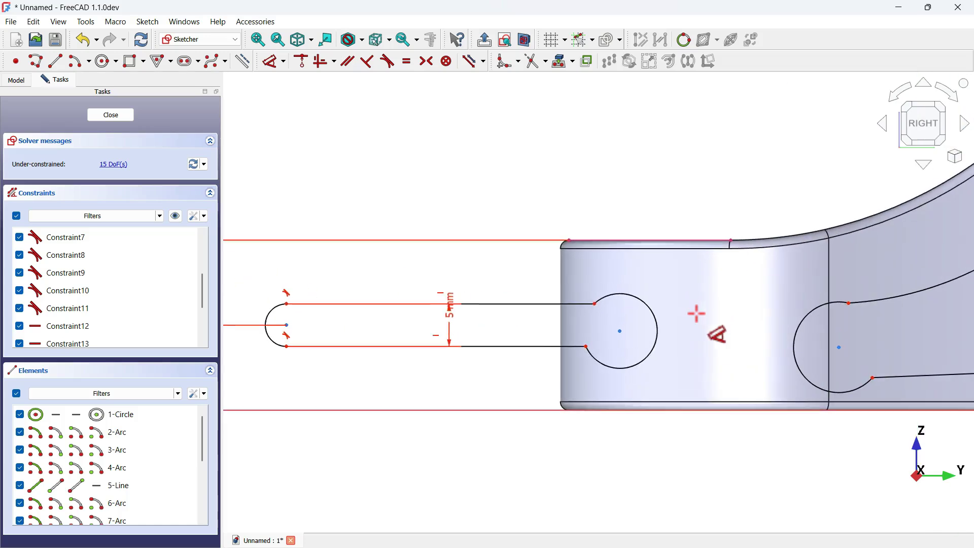
{"action": "left_click", "coordinate": [652, 311]}
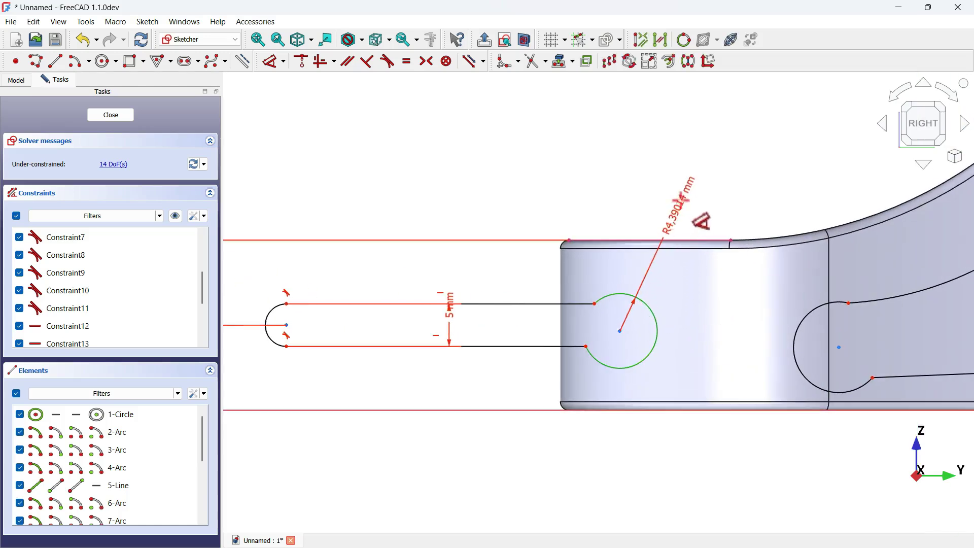
{"action": "left_click", "coordinate": [686, 194]}
{"action": "key", "text": "Return"}
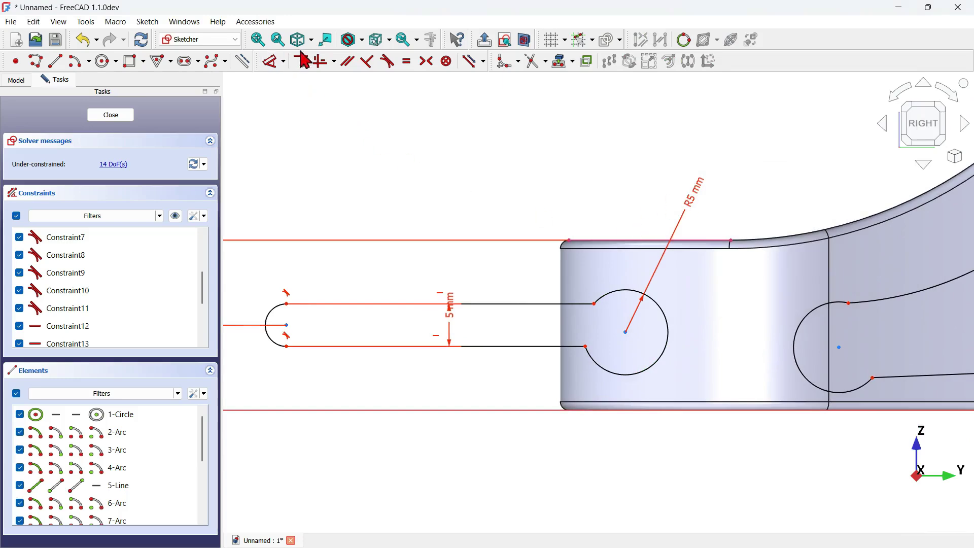
Align the two endpoints of the slot's inner arc with a vertical constraint.
{"action": "left_click", "coordinate": [334, 61]}
{"action": "left_click", "coordinate": [374, 115]}
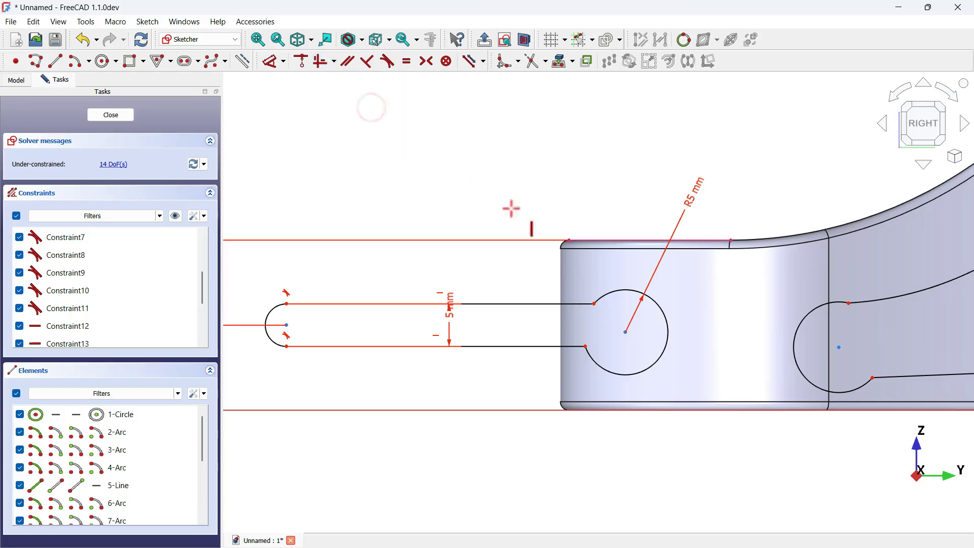
{"action": "left_click", "coordinate": [594, 304]}
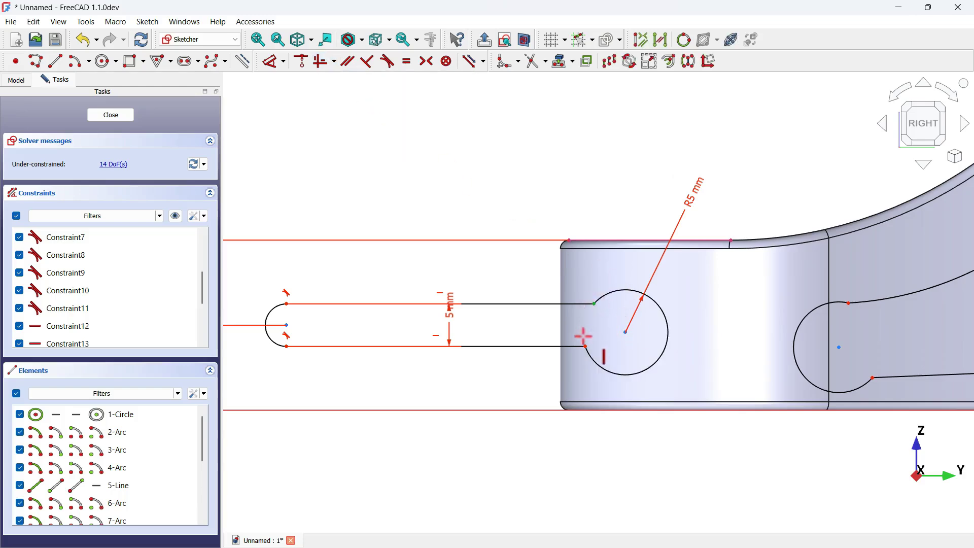
{"action": "left_click", "coordinate": [583, 345]}
Make the triangular pocket's corner arc nearest the small end tangent to the adjoining upper arc and the base line.
{"action": "scroll", "coordinate": [587, 348], "scroll_direction": "down", "scroll_amount": 5}
{"action": "scroll", "coordinate": [700, 200], "scroll_direction": "up", "scroll_amount": 2}
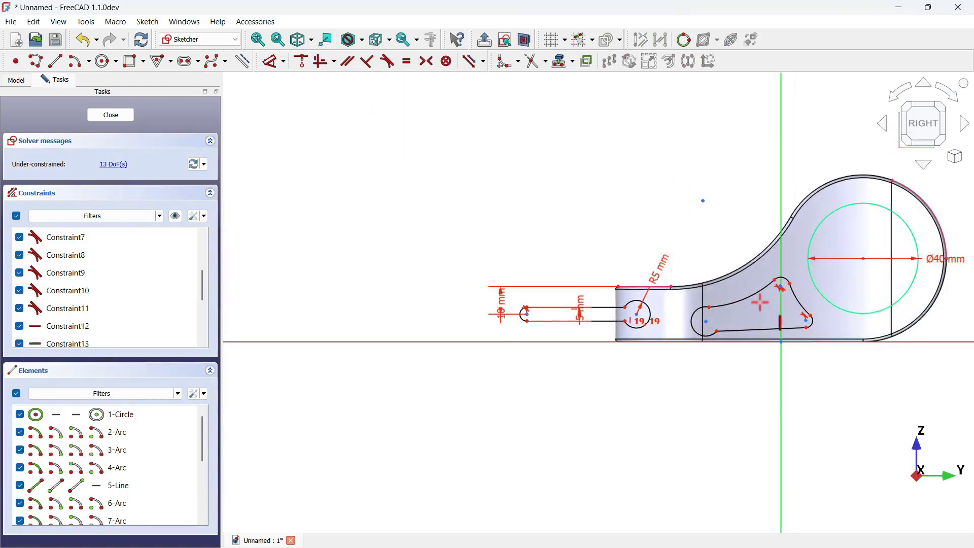
{"action": "scroll", "coordinate": [760, 303], "scroll_direction": "up", "scroll_amount": 3}
{"action": "scroll", "coordinate": [817, 291], "scroll_direction": "up", "scroll_amount": 1}
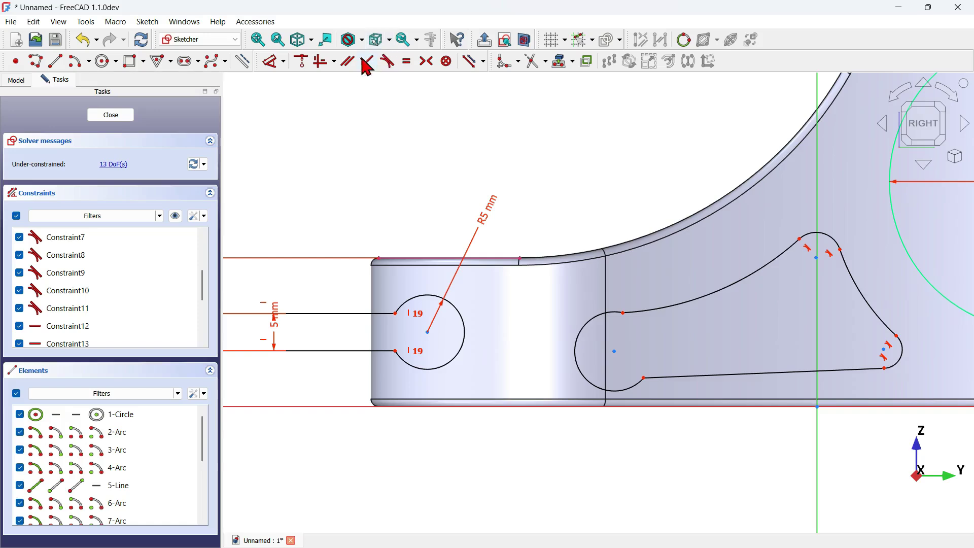
{"action": "left_click", "coordinate": [387, 61]}
{"action": "left_click", "coordinate": [647, 306]}
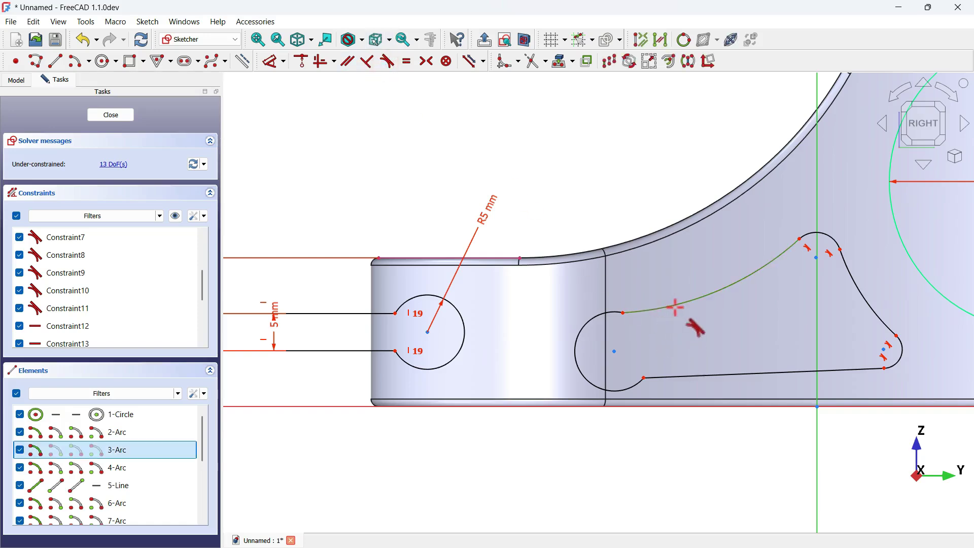
{"action": "left_click", "coordinate": [587, 320]}
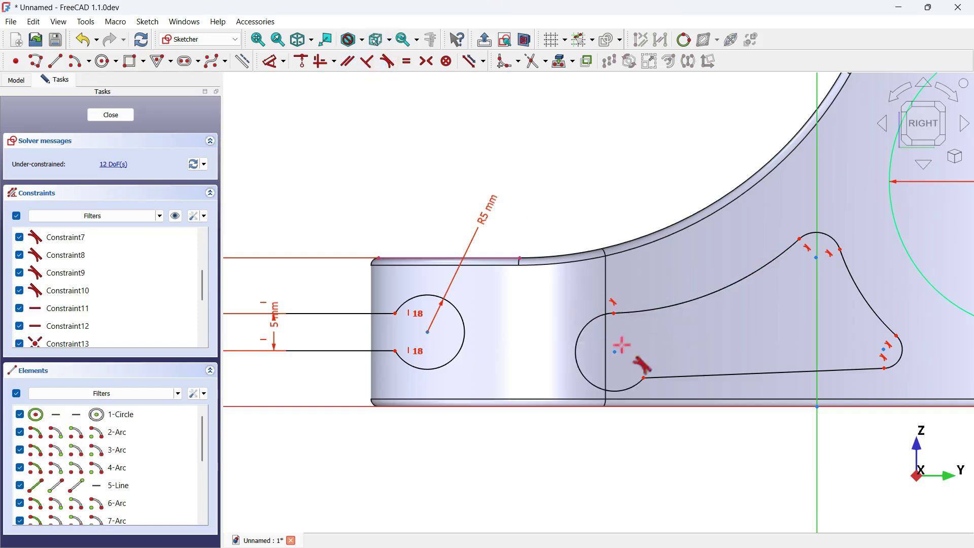
{"action": "left_click", "coordinate": [685, 376]}
{"action": "left_click", "coordinate": [625, 387]}
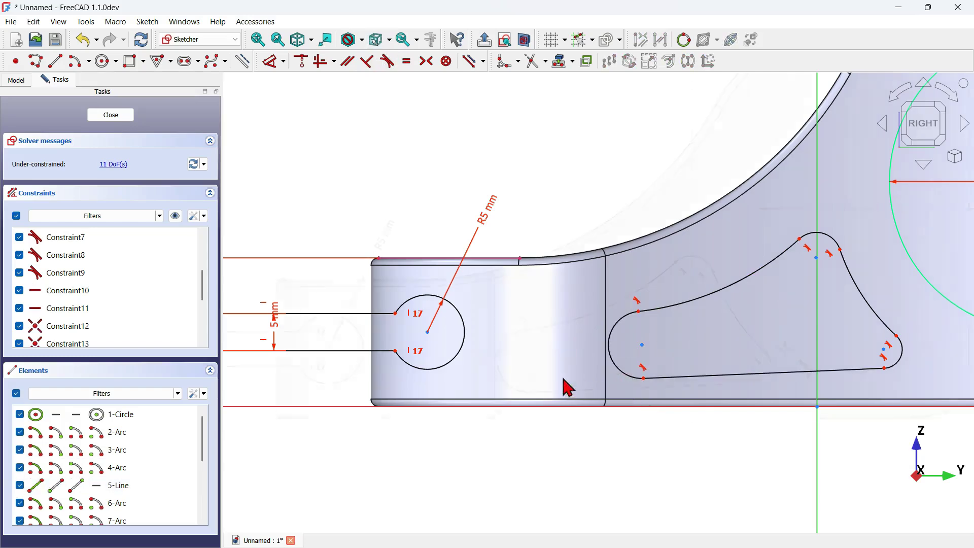
Constrain the triangular pocket's base line to be horizontal.
{"action": "scroll", "coordinate": [568, 387], "scroll_direction": "down", "scroll_amount": 3}
{"action": "scroll", "coordinate": [805, 369], "scroll_direction": "up", "scroll_amount": 2}
{"action": "key", "text": "t"}
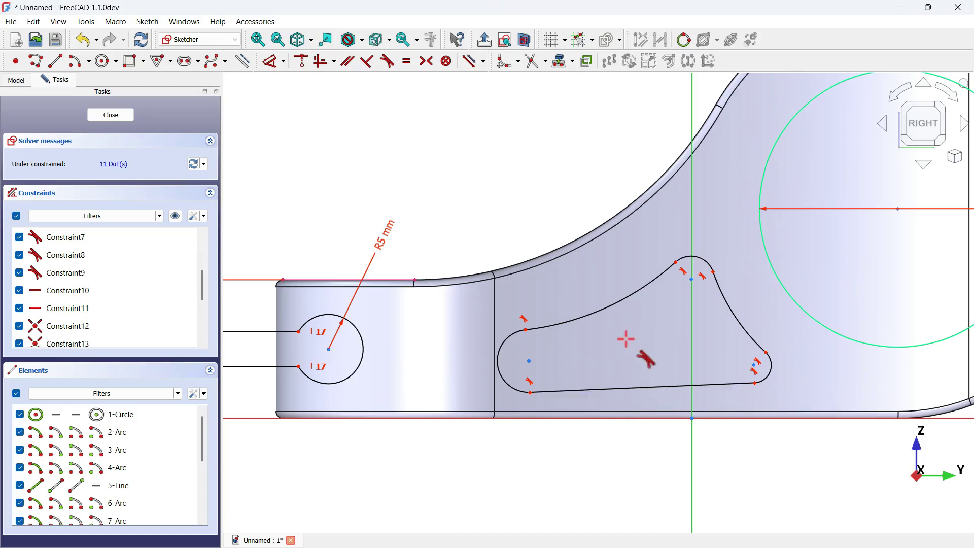
{"action": "left_click", "coordinate": [646, 388]}
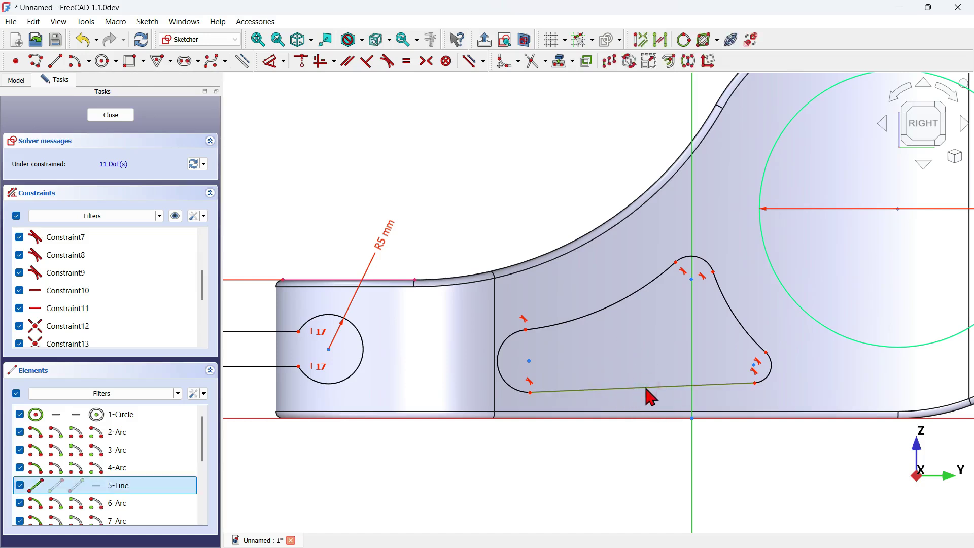
{"action": "left_click", "coordinate": [318, 59]}
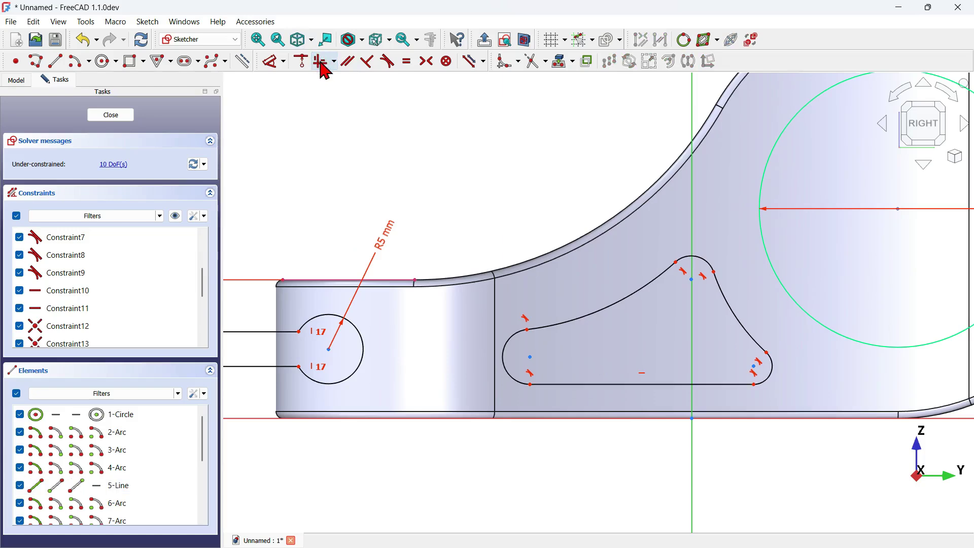
Dimension the distance between the triangular pocket's base line and the horizontal sketch axis as 6 mm.
{"action": "scroll", "coordinate": [446, 184], "scroll_direction": "down", "scroll_amount": 3}
{"action": "left_click", "coordinate": [269, 61]}
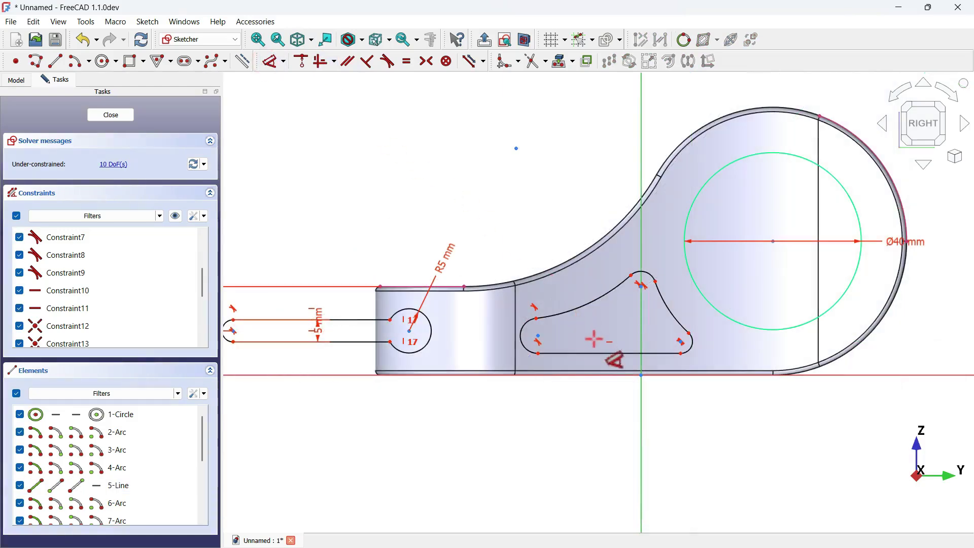
{"action": "left_click", "coordinate": [602, 354]}
{"action": "left_click", "coordinate": [603, 357]}
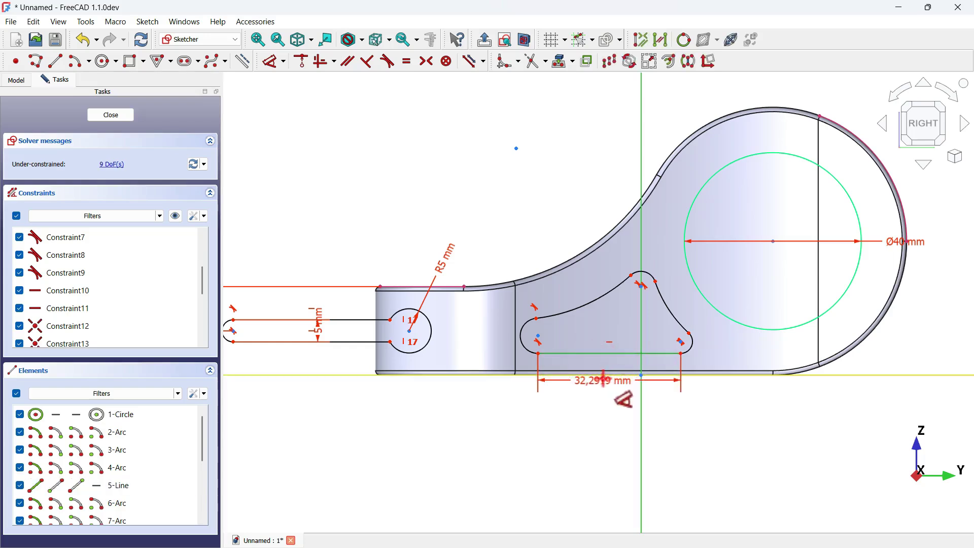
{"action": "left_click", "coordinate": [603, 375]}
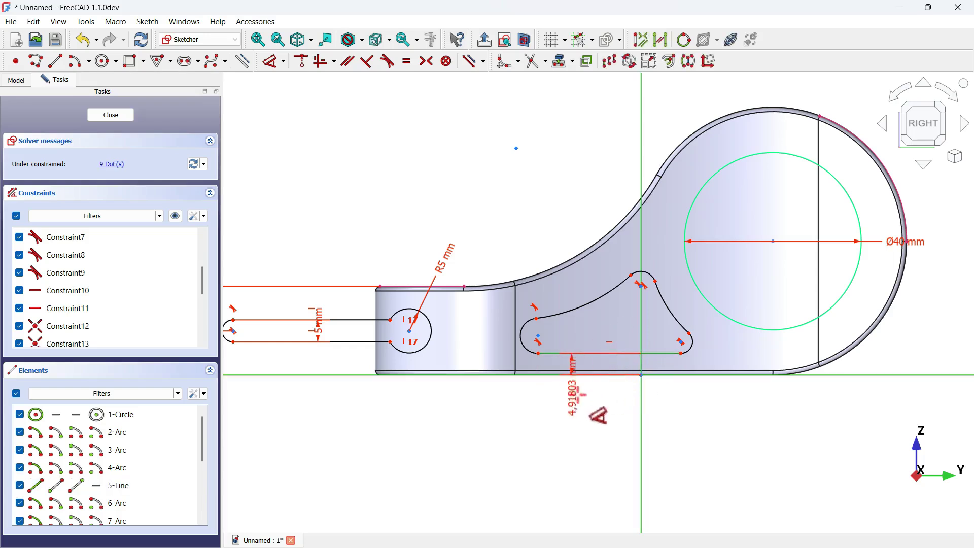
{"action": "left_click", "coordinate": [507, 194]}
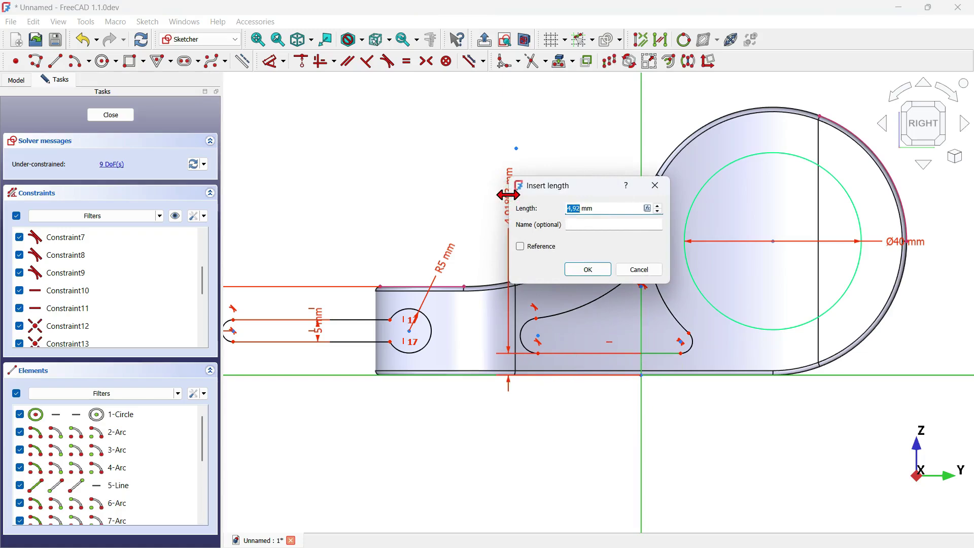
{"action": "key", "text": "Return"}
Apply an equal constraint to the triangular pocket's apex arc and the corner arc below the large bore.
{"action": "scroll", "coordinate": [588, 280], "scroll_direction": "up", "scroll_amount": 3}
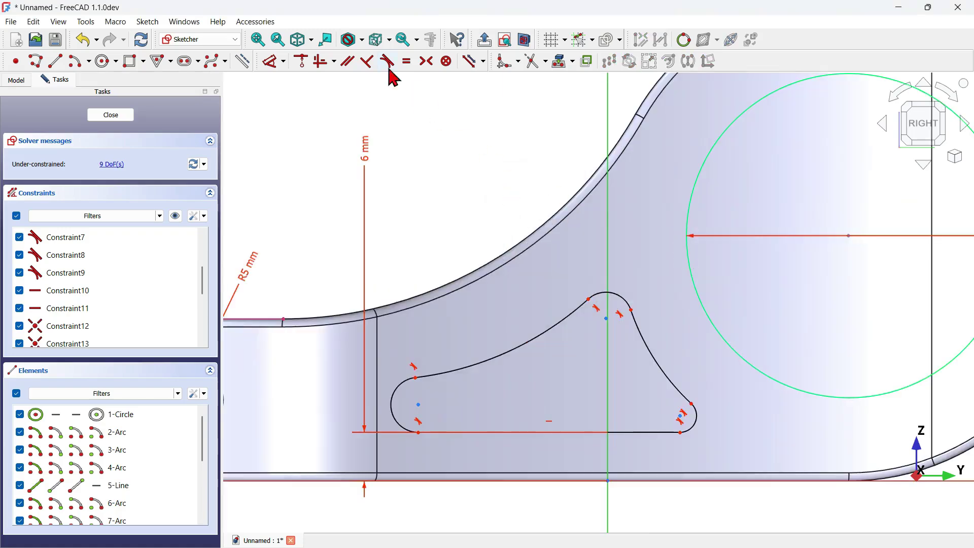
{"action": "left_click", "coordinate": [406, 63]}
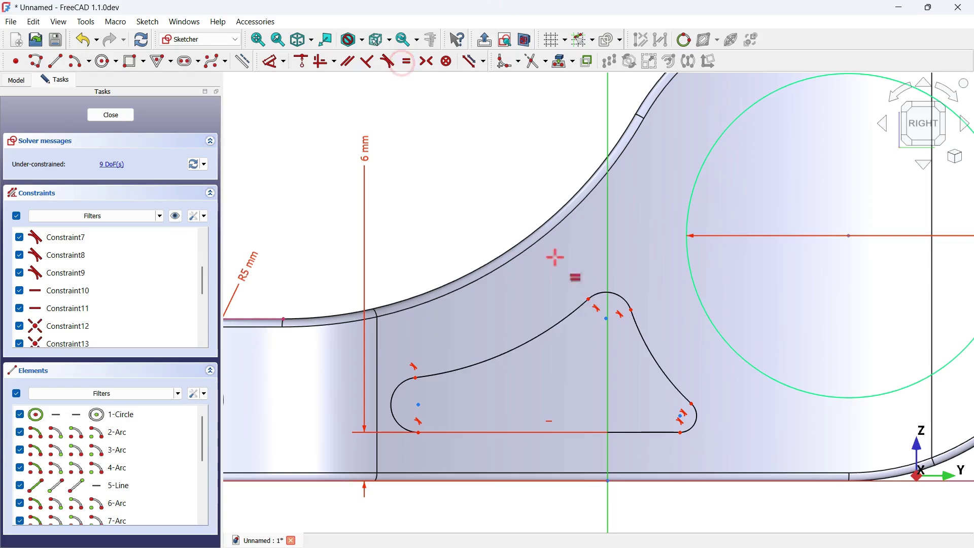
{"action": "left_click", "coordinate": [624, 298]}
{"action": "left_click", "coordinate": [698, 420]}
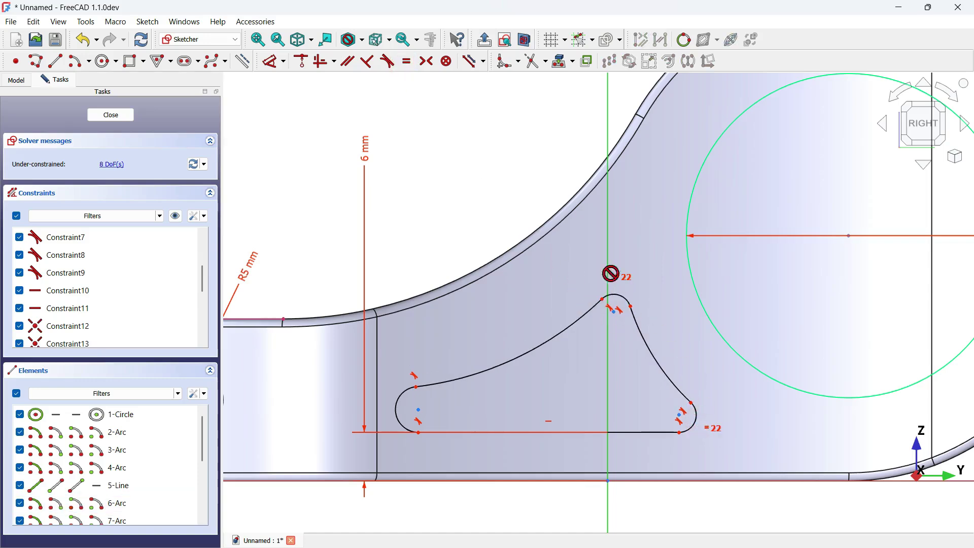
Set the radius of the pocket's corner arc below the large bore to 2 mm.
{"action": "scroll", "coordinate": [532, 327], "scroll_direction": "down", "scroll_amount": 2}
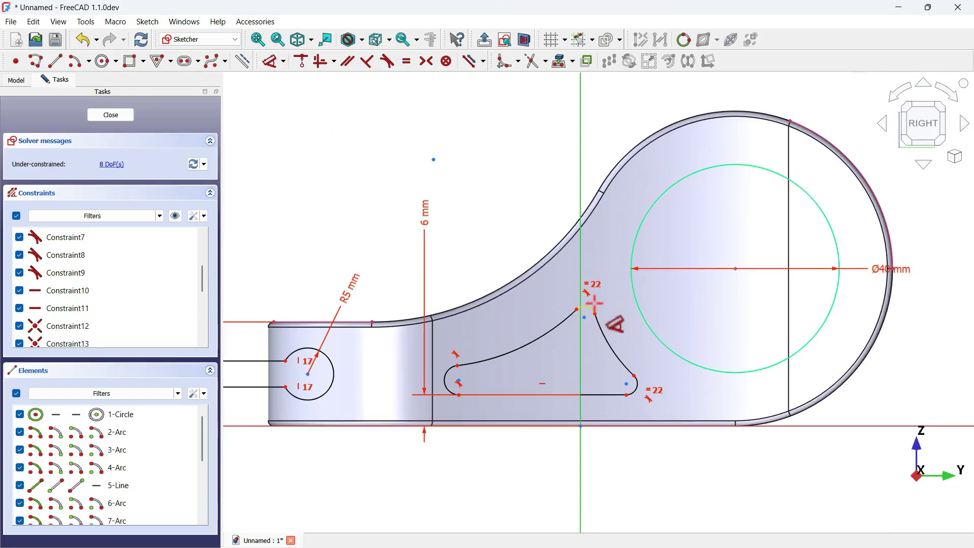
{"action": "scroll", "coordinate": [594, 307], "scroll_direction": "up", "scroll_amount": 2}
{"action": "left_click", "coordinate": [670, 441]}
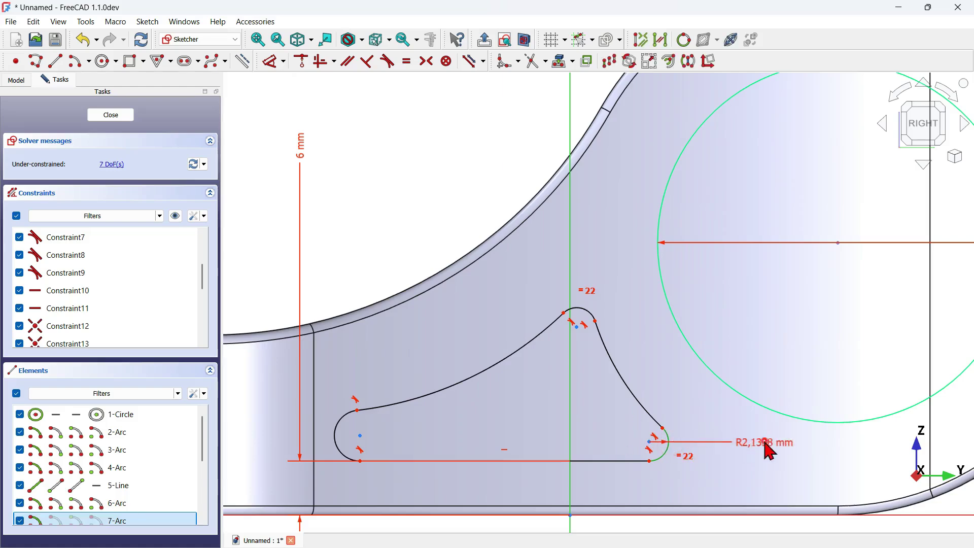
{"action": "left_click", "coordinate": [767, 449]}
{"action": "type", "text": "2"}
{"action": "key", "text": "Return"}
Dimension the gap between the pocket's curved side facing the bore and the 40 mm circle as 8 mm.
{"action": "scroll", "coordinate": [702, 334], "scroll_direction": "down", "scroll_amount": 3}
{"action": "scroll", "coordinate": [691, 352], "scroll_direction": "up", "scroll_amount": 2}
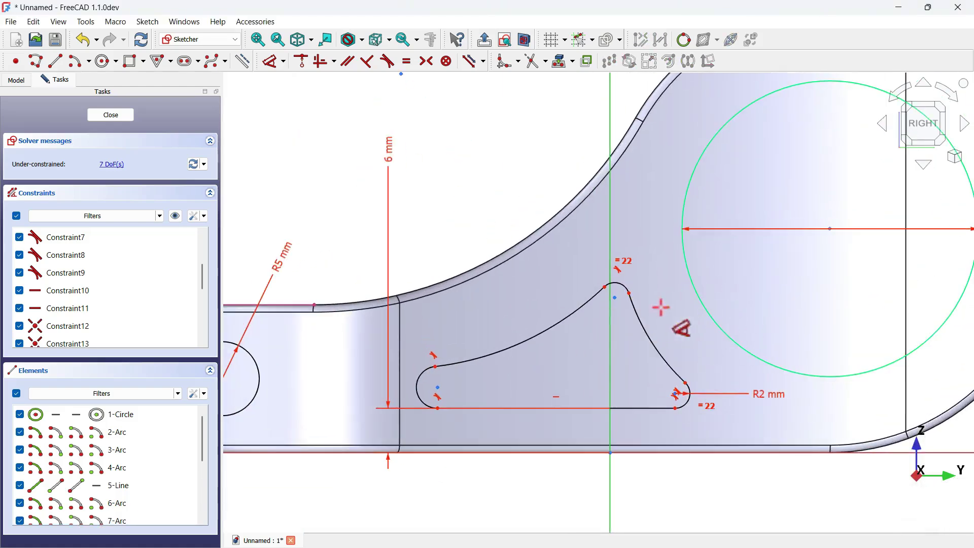
{"action": "left_click", "coordinate": [647, 339]}
{"action": "left_click", "coordinate": [711, 323]}
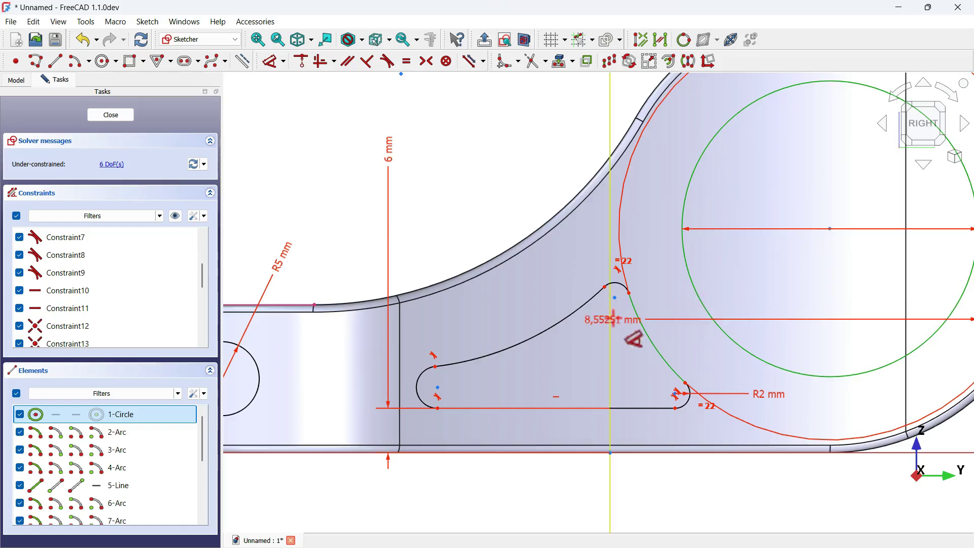
{"action": "scroll", "coordinate": [614, 319], "scroll_direction": "down", "scroll_amount": 3}
{"action": "left_click", "coordinate": [868, 323]}
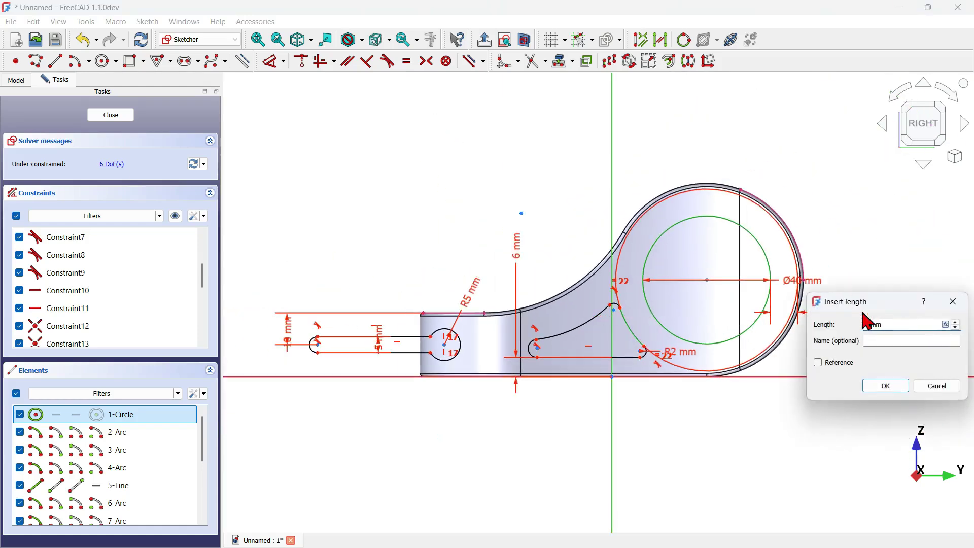
{"action": "key", "text": "Return"}
Dimension the radius of the triangular pocket's corner arc nearest the slot as 5 mm.
{"action": "scroll", "coordinate": [592, 309], "scroll_direction": "up", "scroll_amount": 3}
{"action": "scroll", "coordinate": [592, 311], "scroll_direction": "down", "scroll_amount": 2}
{"action": "scroll", "coordinate": [519, 323], "scroll_direction": "up", "scroll_amount": 2}
{"action": "scroll", "coordinate": [519, 323], "scroll_direction": "up", "scroll_amount": 1}
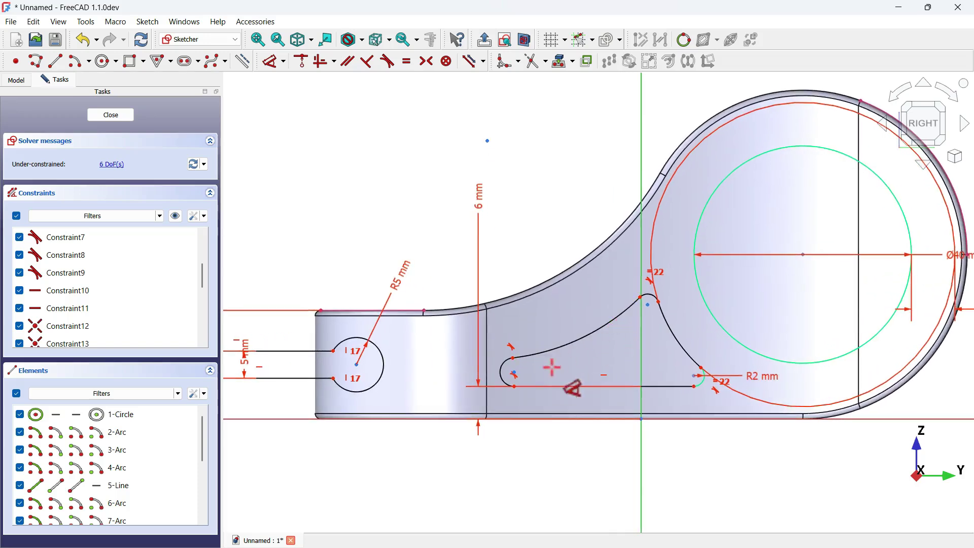
{"action": "left_click", "coordinate": [497, 374]}
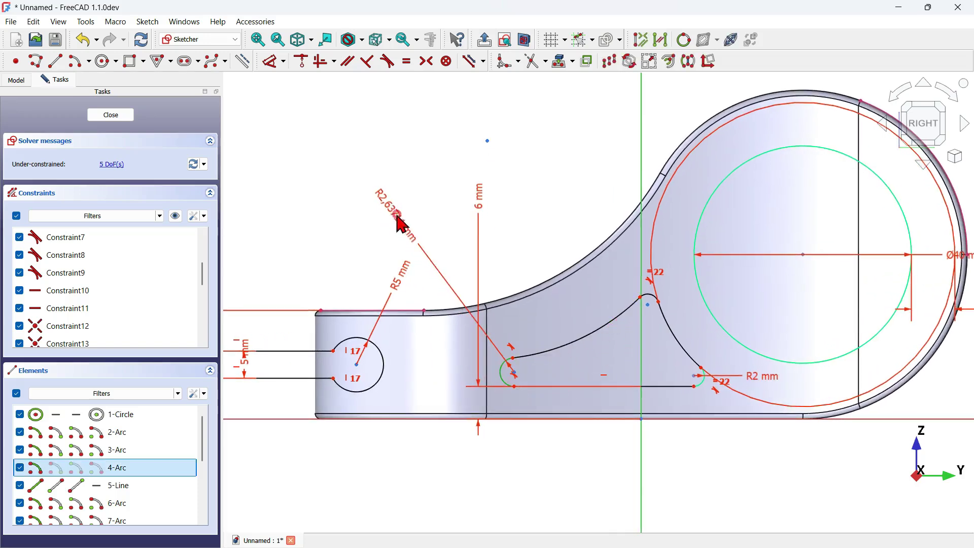
{"action": "left_click", "coordinate": [396, 214]}
{"action": "type", "text": "5"}
{"action": "key", "text": "Return"}
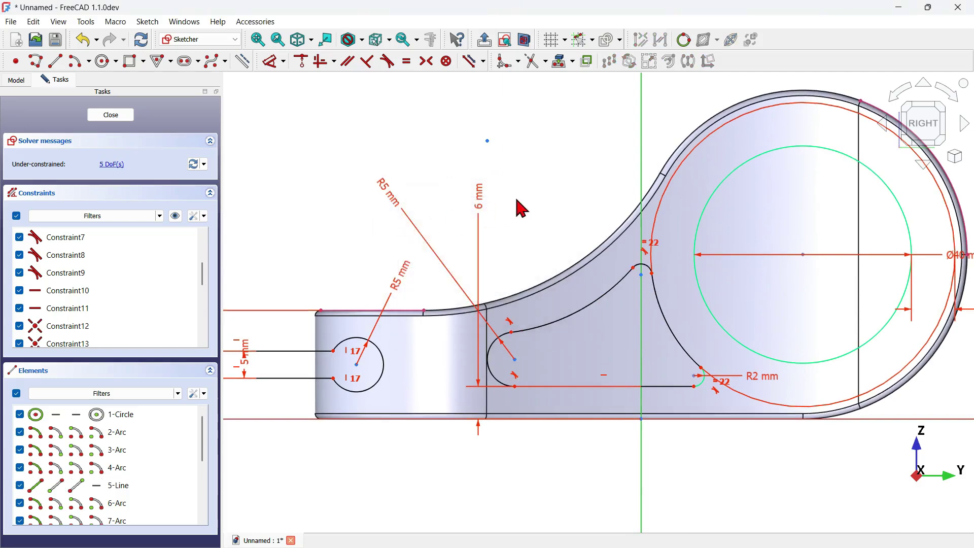
Set the radius of the pocket's corner arc nearest the slot to 4 mm.
{"action": "double_click", "coordinate": [398, 206]}
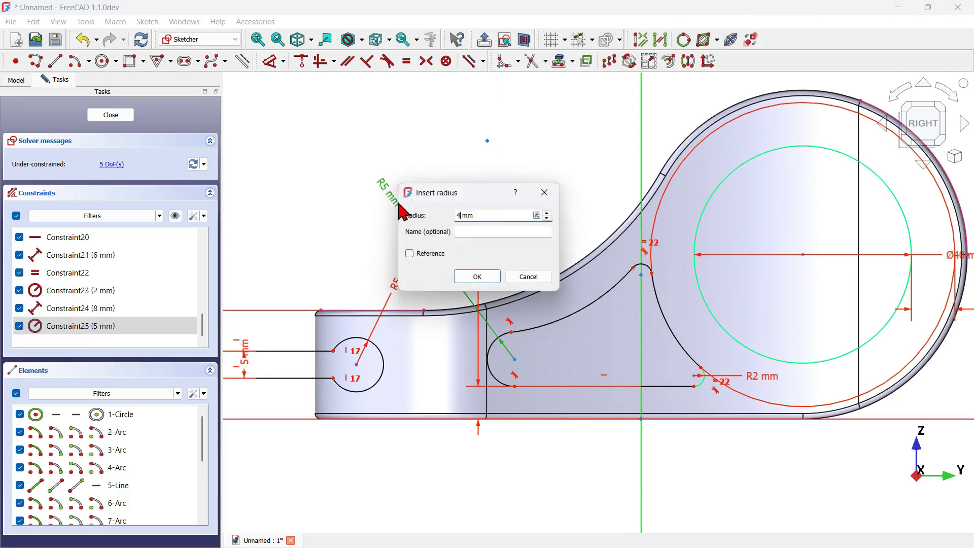
{"action": "type", "text": "4"}
{"action": "key", "text": "Return"}
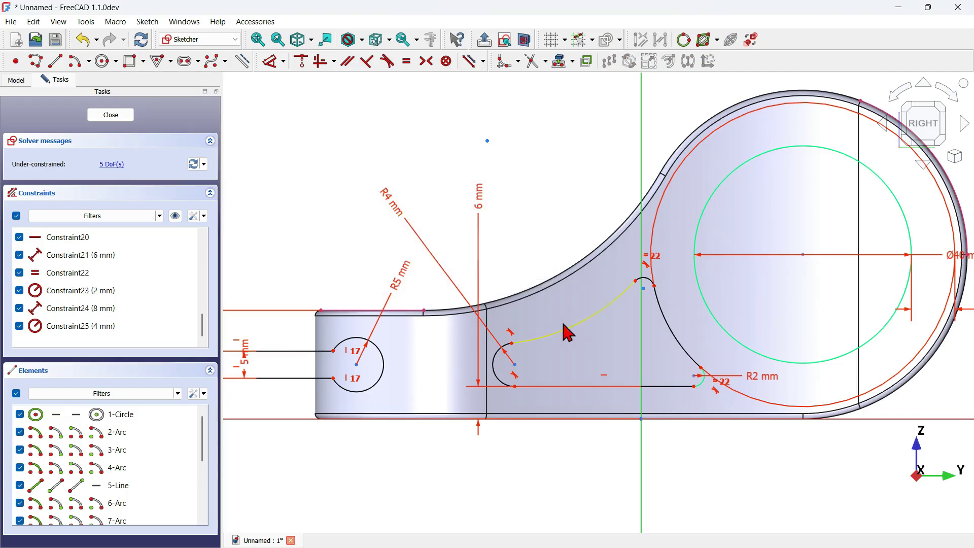
Try a 50 mm radius dimension on the pocket's upper curved side, and undo it.
{"action": "mouse_move", "coordinate": [568, 332]}
{"action": "left_mouse_down"}
{"action": "mouse_move", "coordinate": [569, 306]}
{"action": "mouse_move", "coordinate": [575, 349]}
{"action": "mouse_move", "coordinate": [555, 341]}
{"action": "left_mouse_up"}
{"action": "left_click", "coordinate": [268, 62]}
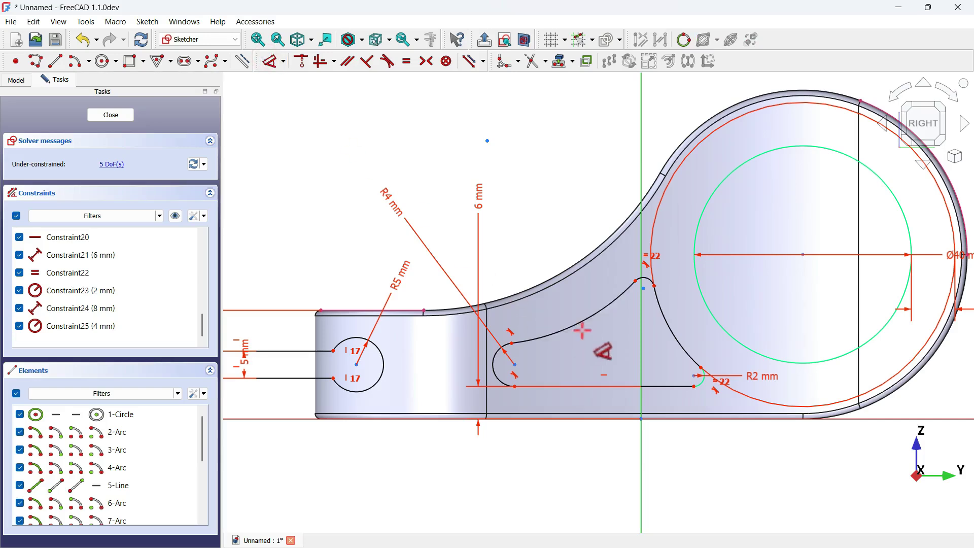
{"action": "left_click", "coordinate": [583, 320]}
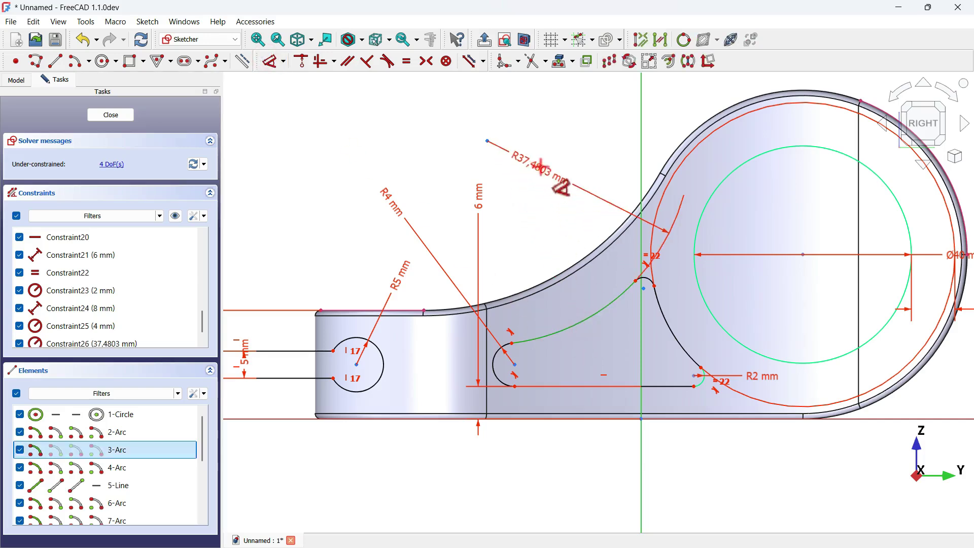
{"action": "left_click", "coordinate": [544, 175]}
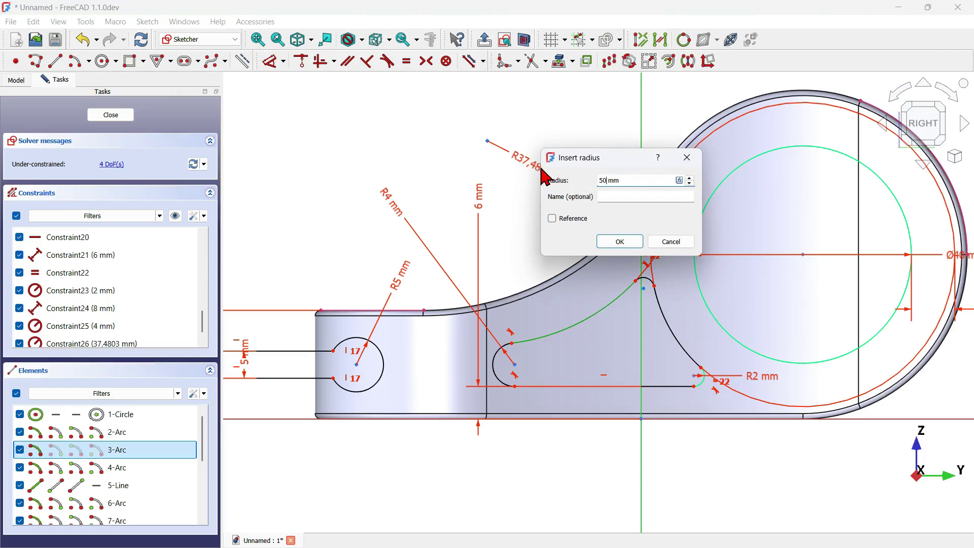
{"action": "key", "text": "Return"}
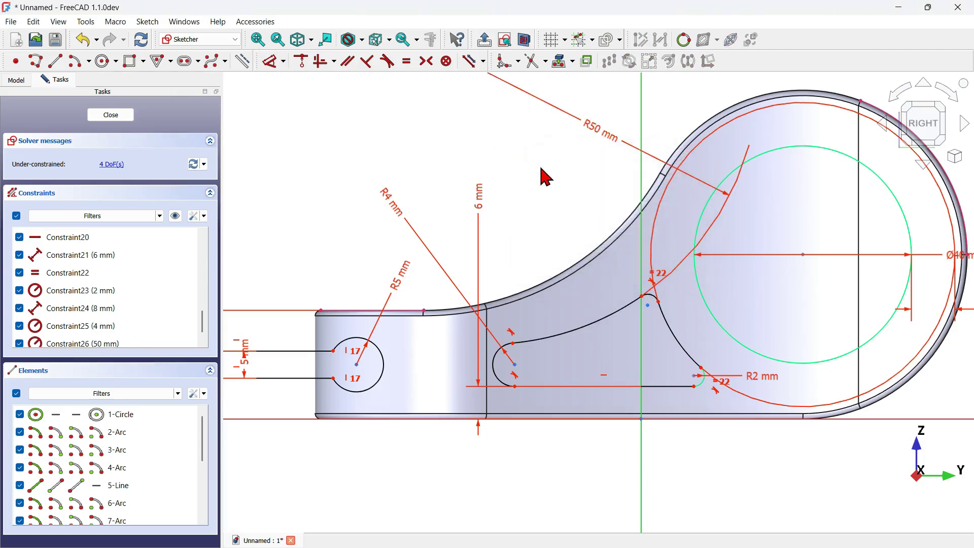
{"action": "key", "text": "ctrl+z"}
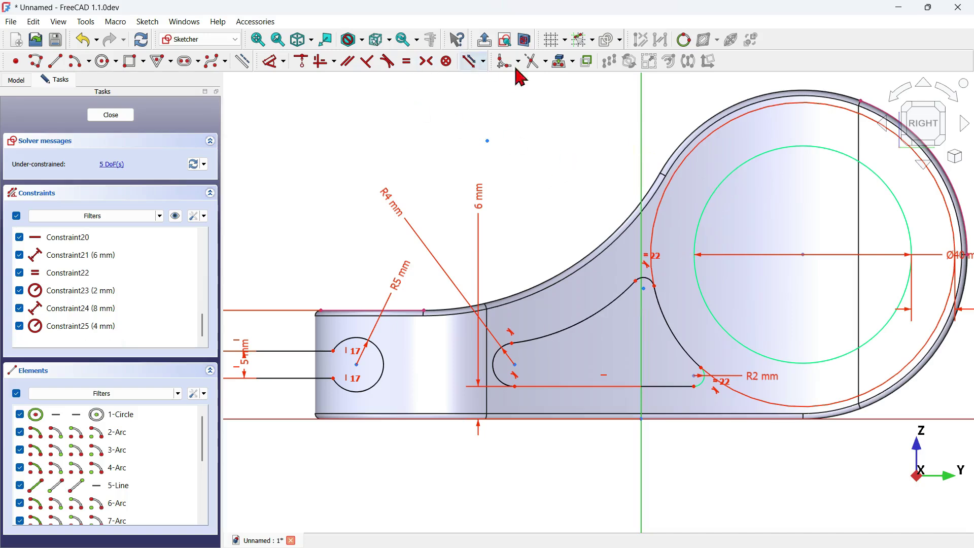
Project the arm's concave upper edge into the sketch as external geometry.
{"action": "left_click", "coordinate": [563, 61]}
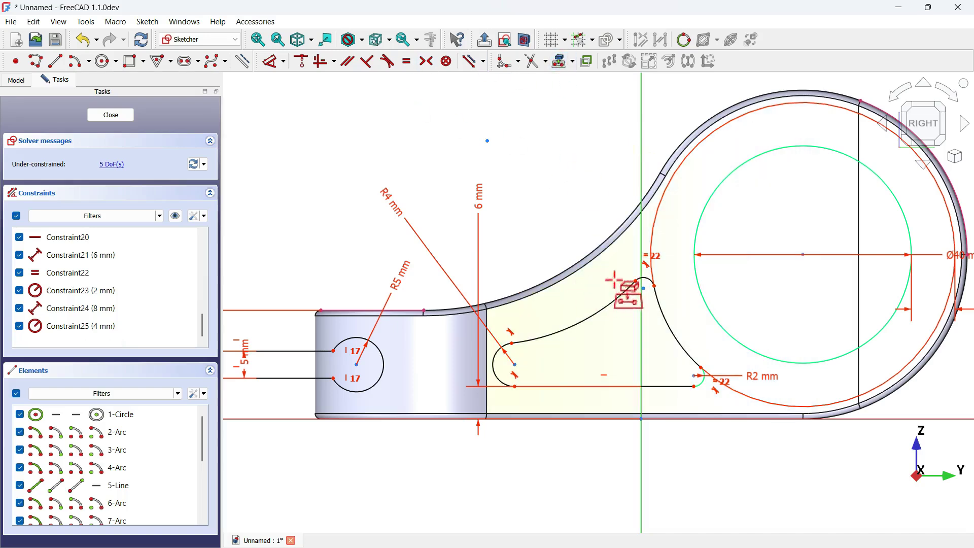
{"action": "left_click", "coordinate": [585, 254]}
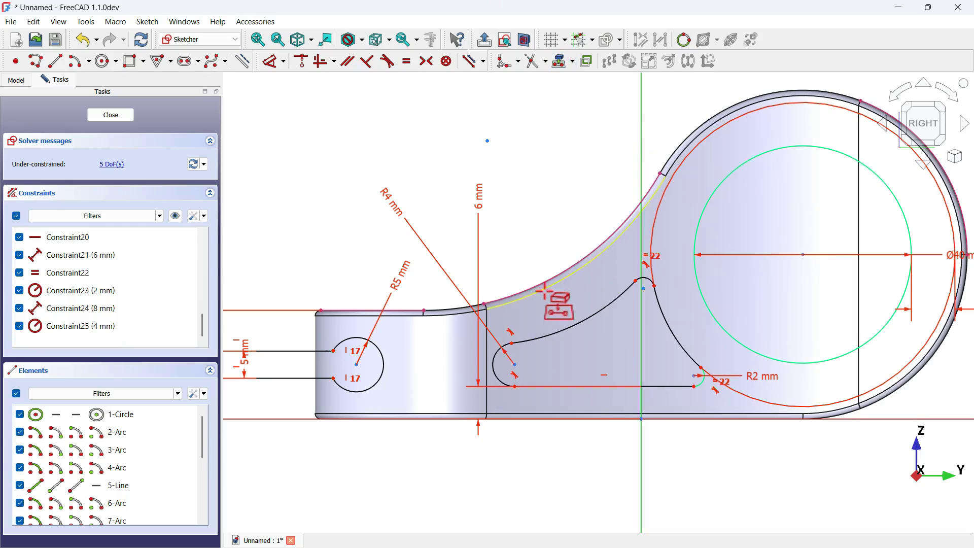
{"action": "scroll", "coordinate": [545, 292], "scroll_direction": "down", "scroll_amount": 3}
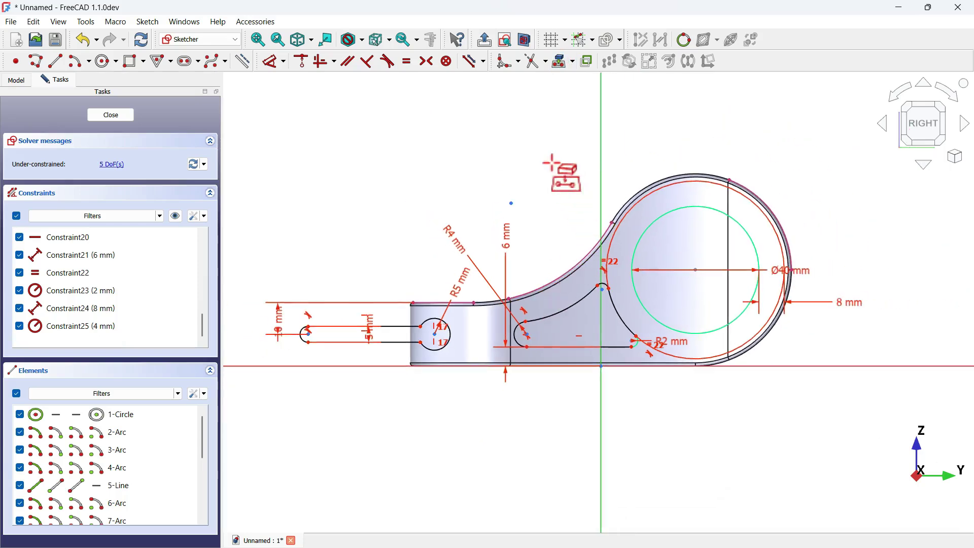
{"action": "scroll", "coordinate": [551, 163], "scroll_direction": "down", "scroll_amount": 3}
{"action": "scroll", "coordinate": [555, 167], "scroll_direction": "up", "scroll_amount": 2}
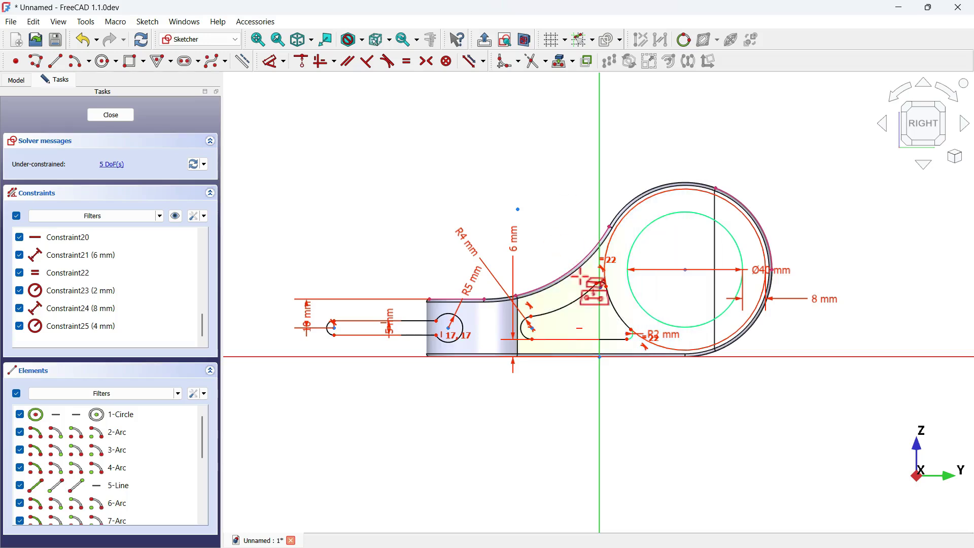
{"action": "scroll", "coordinate": [581, 276], "scroll_direction": "up", "scroll_amount": 2}
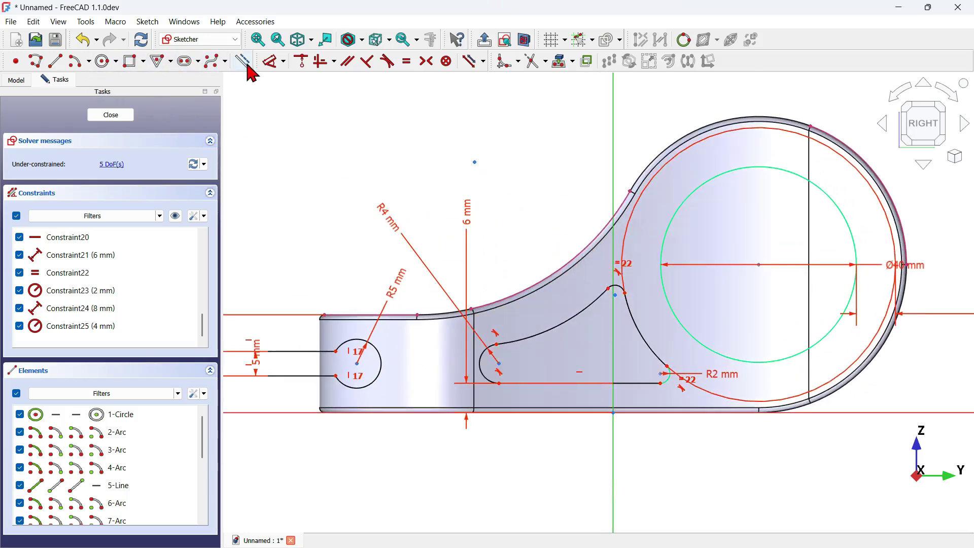
Draw a three-point construction arc between the endpoints of the arm's projected concave upper edge.
{"action": "left_click", "coordinate": [88, 62]}
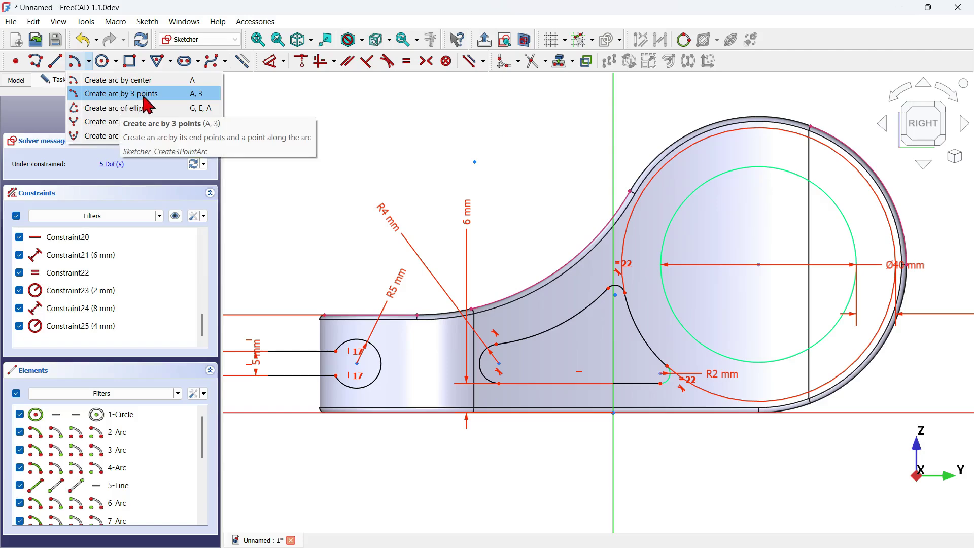
{"action": "left_click", "coordinate": [163, 95]}
{"action": "scroll", "coordinate": [516, 225], "scroll_direction": "up", "scroll_amount": 2}
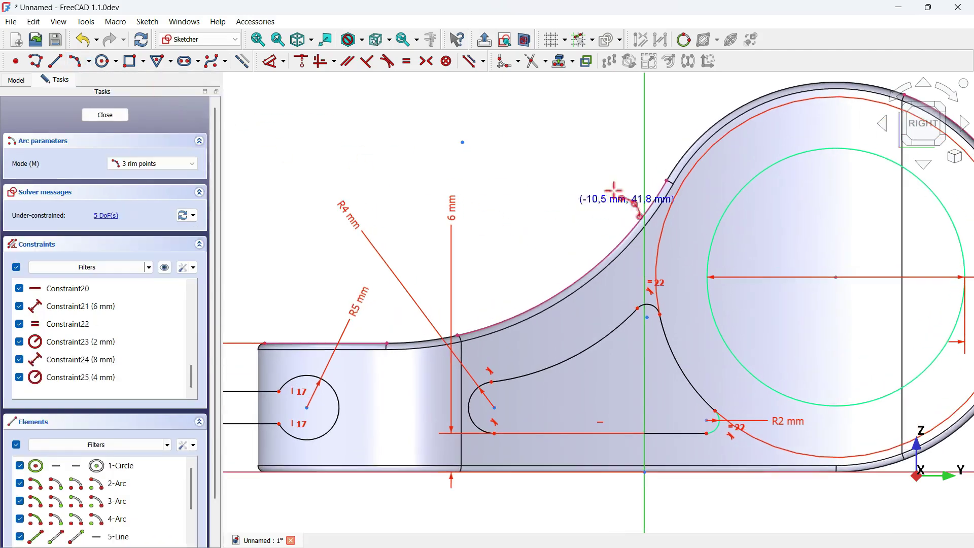
{"action": "left_click", "coordinate": [668, 180]}
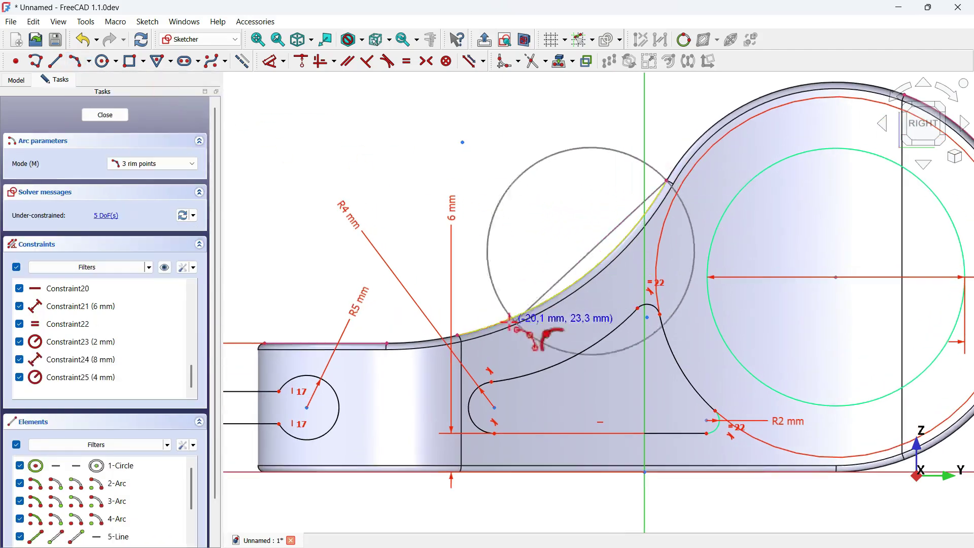
{"action": "left_click", "coordinate": [456, 335]}
{"action": "left_click", "coordinate": [586, 317]}
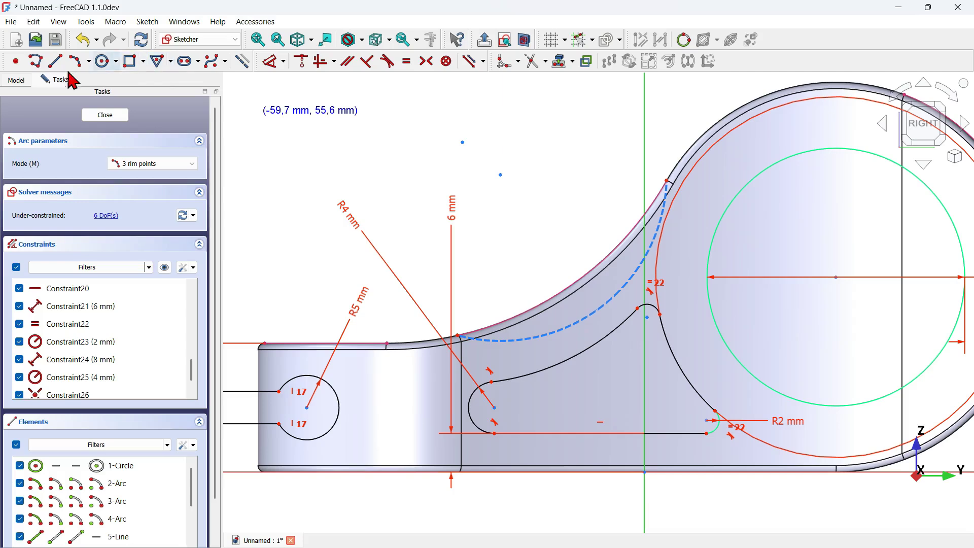
Place a point on the projected concave edge and constrain it coincident to the construction arc so the arc follows the edge.
{"action": "left_click", "coordinate": [15, 61]}
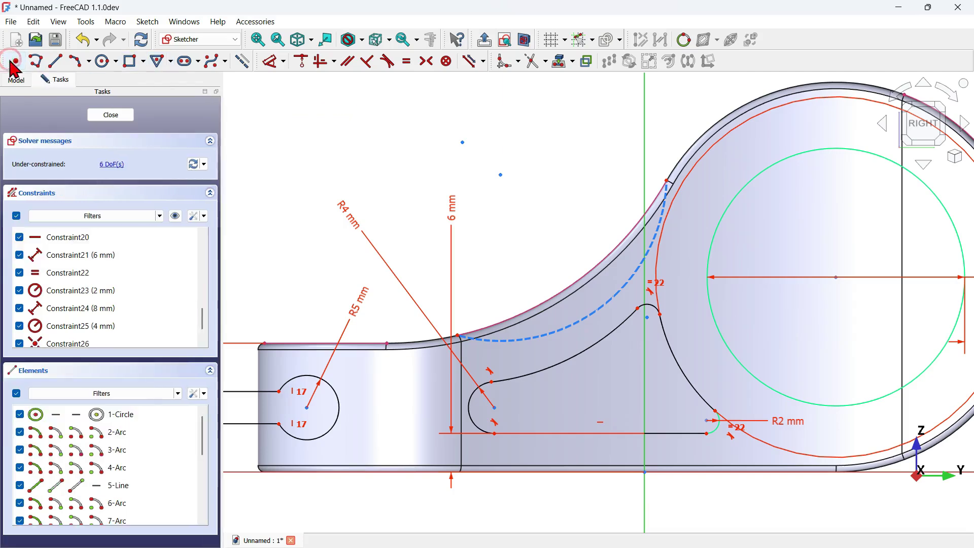
{"action": "left_click", "coordinate": [583, 276]}
{"action": "scroll", "coordinate": [584, 276], "scroll_direction": "up", "scroll_amount": 2}
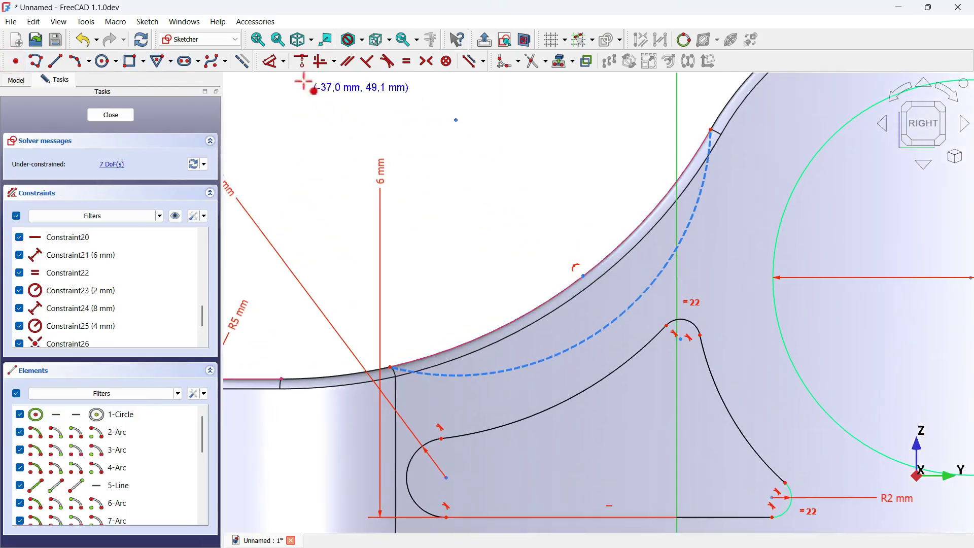
{"action": "left_click", "coordinate": [302, 61]}
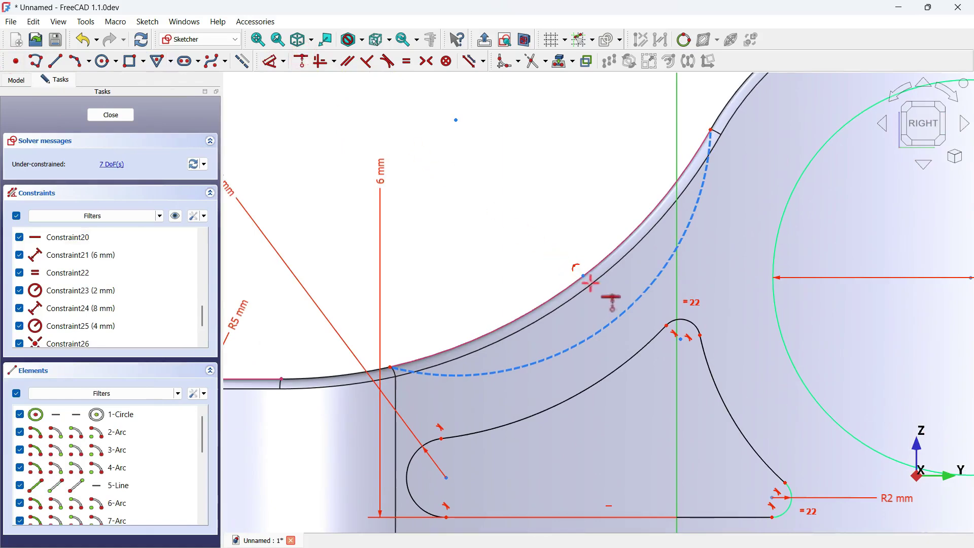
{"action": "left_click", "coordinate": [579, 276]}
{"action": "left_click", "coordinate": [620, 319]}
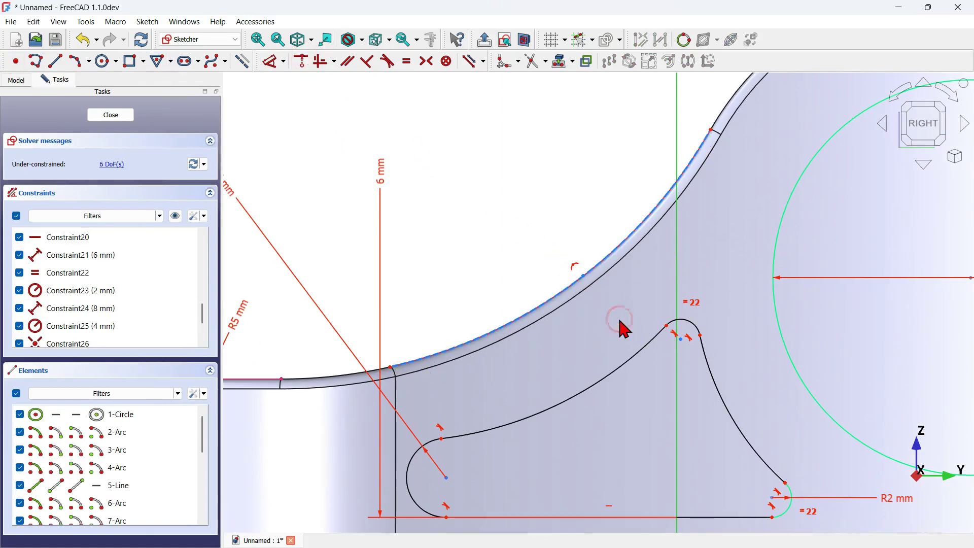
Constrain the center of the pocket's upper curved side coincident with the construction arc's center.
{"action": "scroll", "coordinate": [495, 332], "scroll_direction": "down", "scroll_amount": 5}
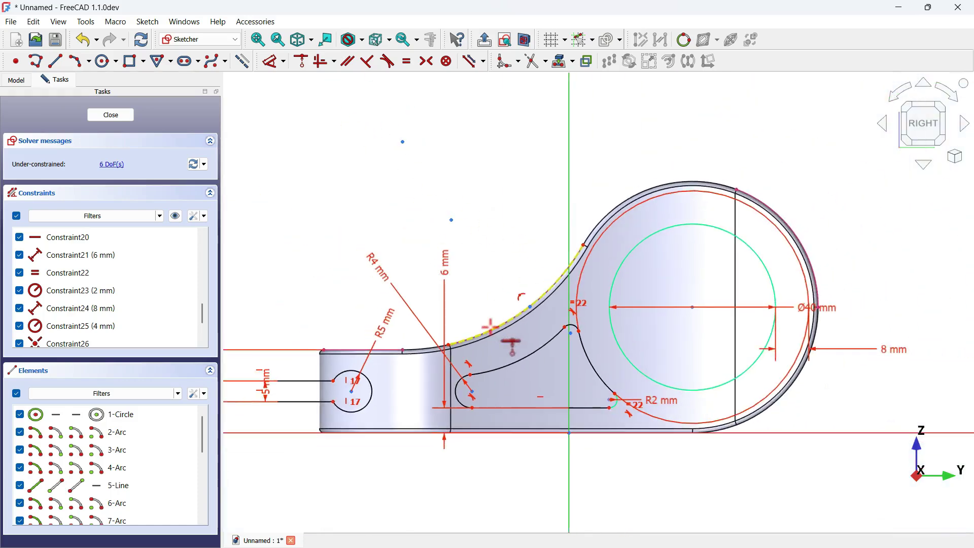
{"action": "scroll", "coordinate": [502, 284], "scroll_direction": "up", "scroll_amount": 3}
{"action": "scroll", "coordinate": [489, 213], "scroll_direction": "down", "scroll_amount": 4}
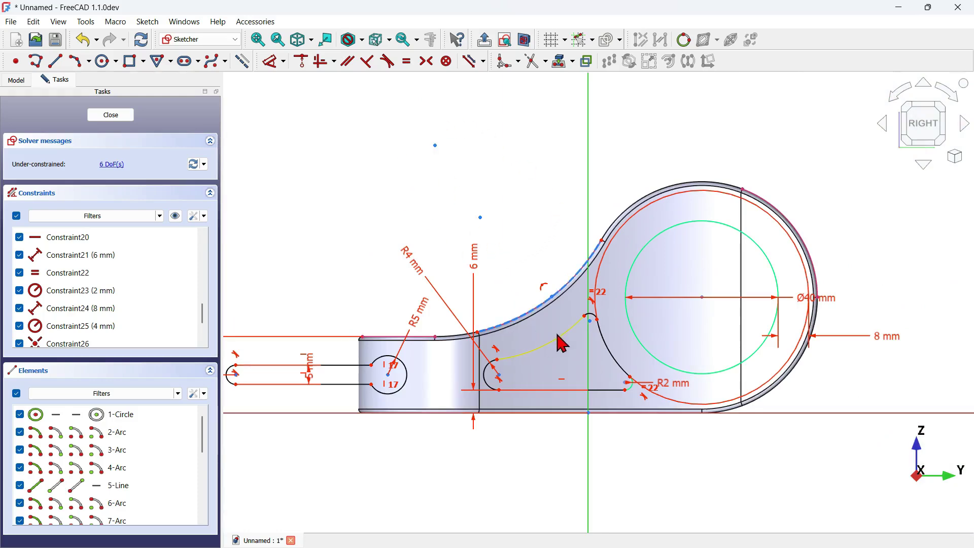
{"action": "left_click_drag", "start_coordinate": [394, 100], "coordinate": [525, 256]}
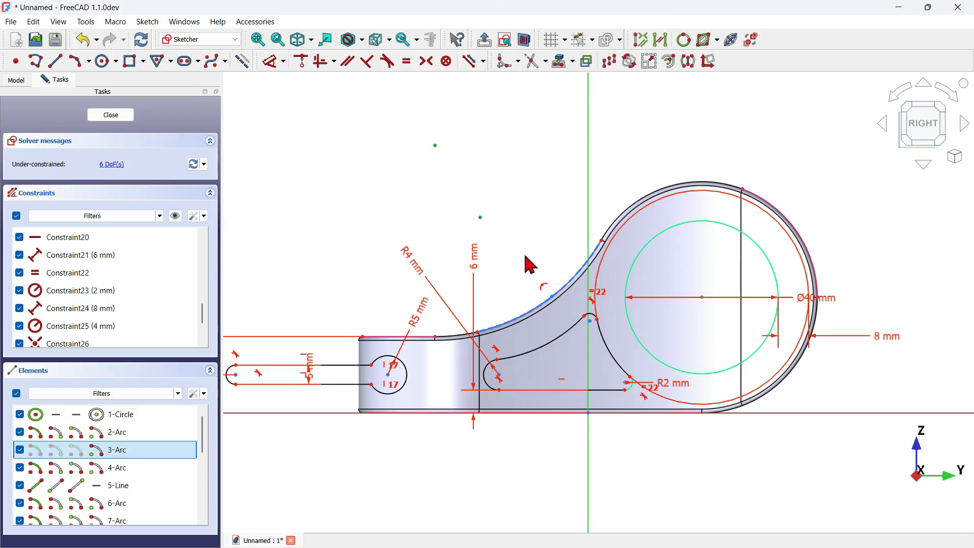
{"action": "left_click", "coordinate": [301, 64]}
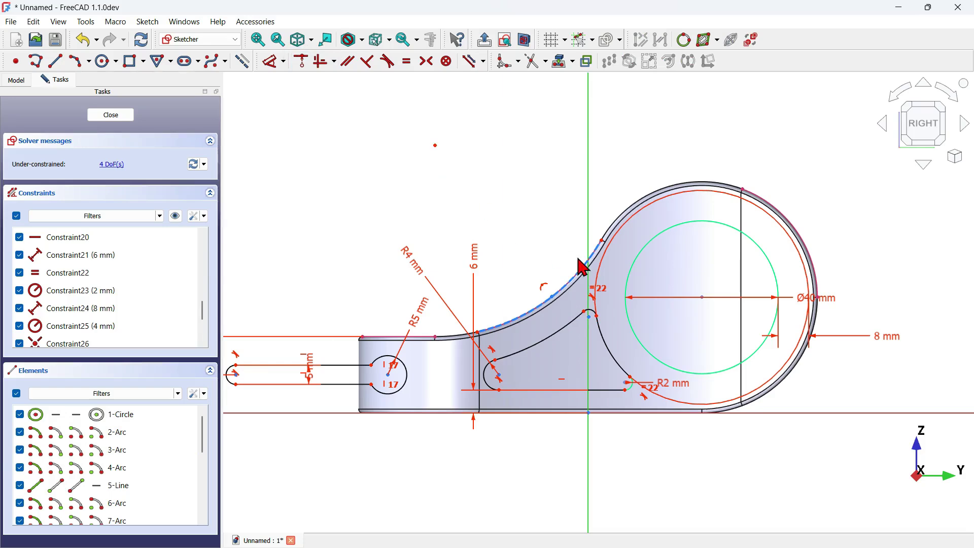
Dimension the horizontal distance from the construction arc's lower endpoint to the center of the 4 mm corner arc as 5 mm.
{"action": "scroll", "coordinate": [584, 266], "scroll_direction": "up", "scroll_amount": 2}
{"action": "left_click", "coordinate": [271, 61]}
{"action": "left_click", "coordinate": [428, 367]}
{"action": "left_click", "coordinate": [460, 431]}
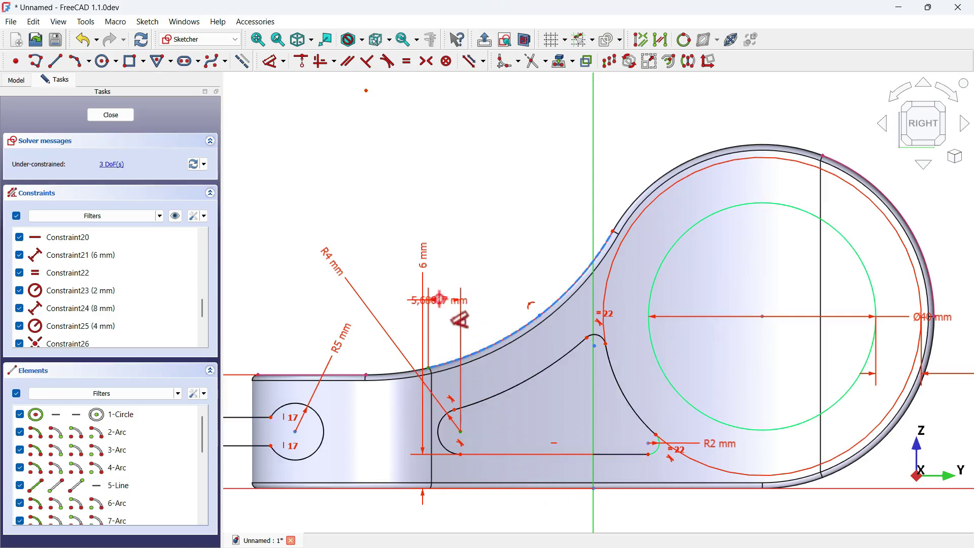
{"action": "left_click", "coordinate": [440, 299]}
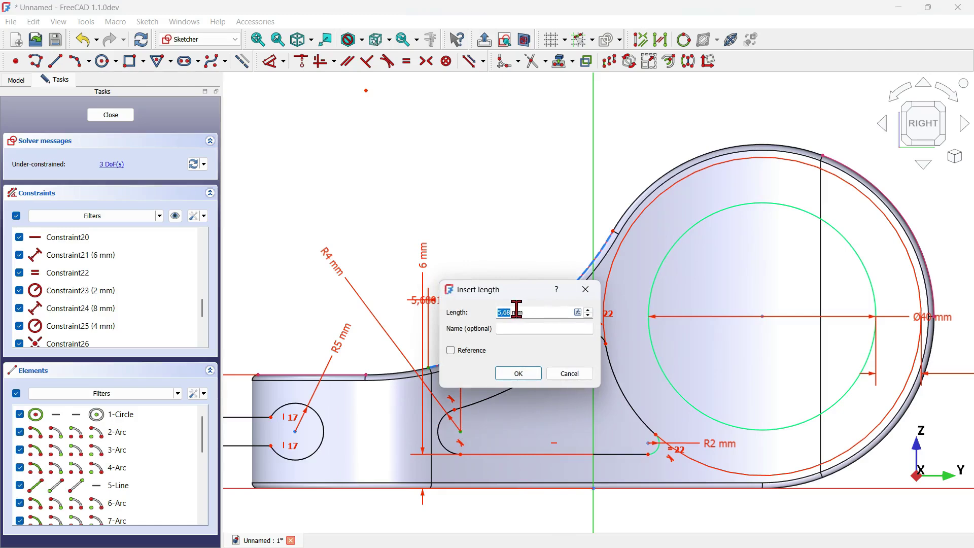
{"action": "type", "text": "5"}
{"action": "key", "text": "Return"}
Dimension the horizontal distance between the slot's 5 mm arc center and the pocket's 4 mm corner arc center as 10 mm.
{"action": "scroll", "coordinate": [434, 402], "scroll_direction": "down", "scroll_amount": 2}
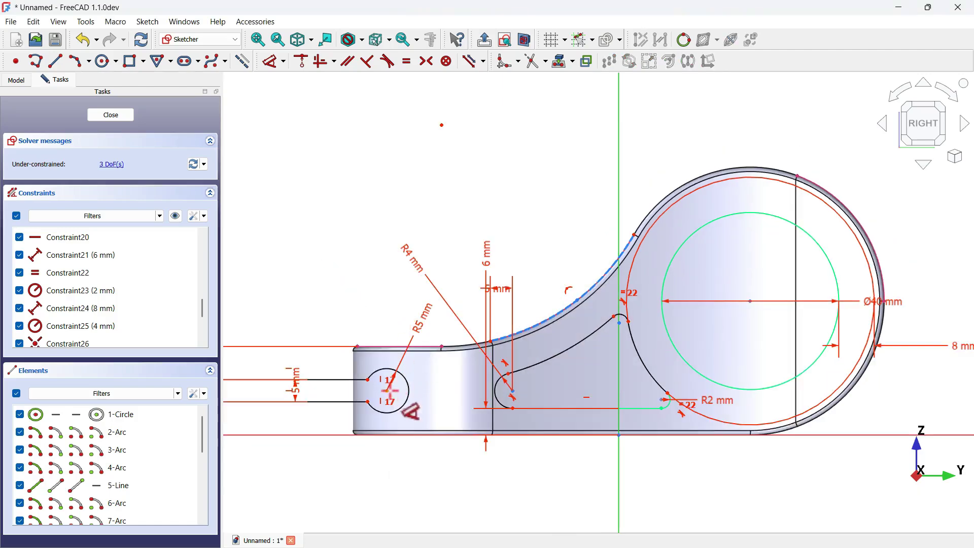
{"action": "left_click", "coordinate": [387, 390]}
{"action": "left_click", "coordinate": [513, 390]}
{"action": "left_click", "coordinate": [477, 208]}
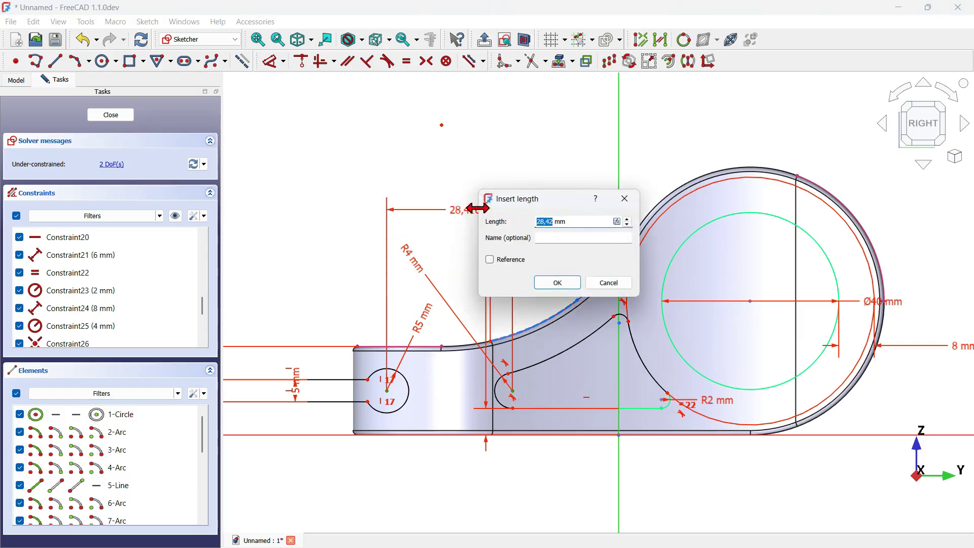
{"action": "type", "text": "10"}
{"action": "key", "text": "Return"}
Reposition the center distance dimension between the slot arc and pocket corner arc, and set it to 22 mm.
{"action": "scroll", "coordinate": [636, 366], "scroll_direction": "up", "scroll_amount": 2}
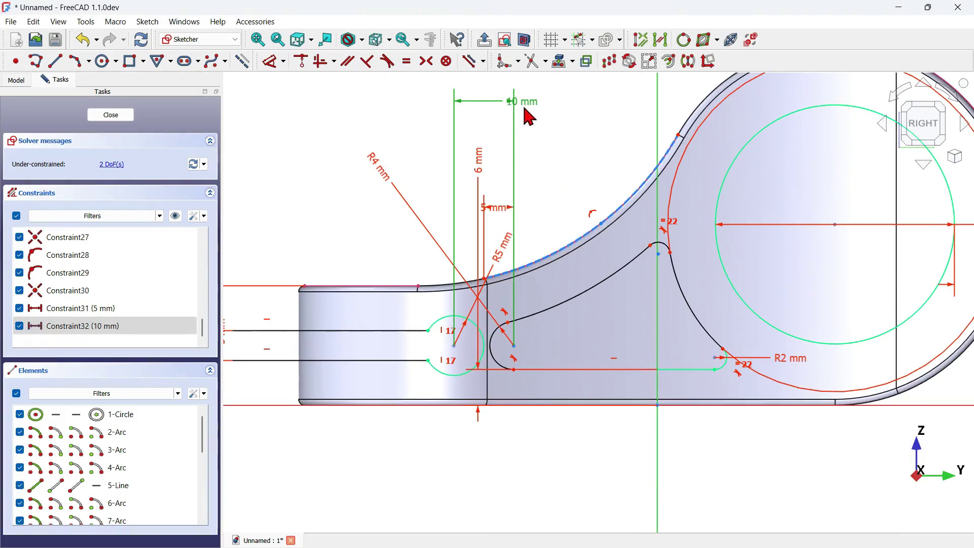
{"action": "left_click_drag", "start_coordinate": [524, 104], "coordinate": [564, 105]}
{"action": "double_click", "coordinate": [563, 104]}
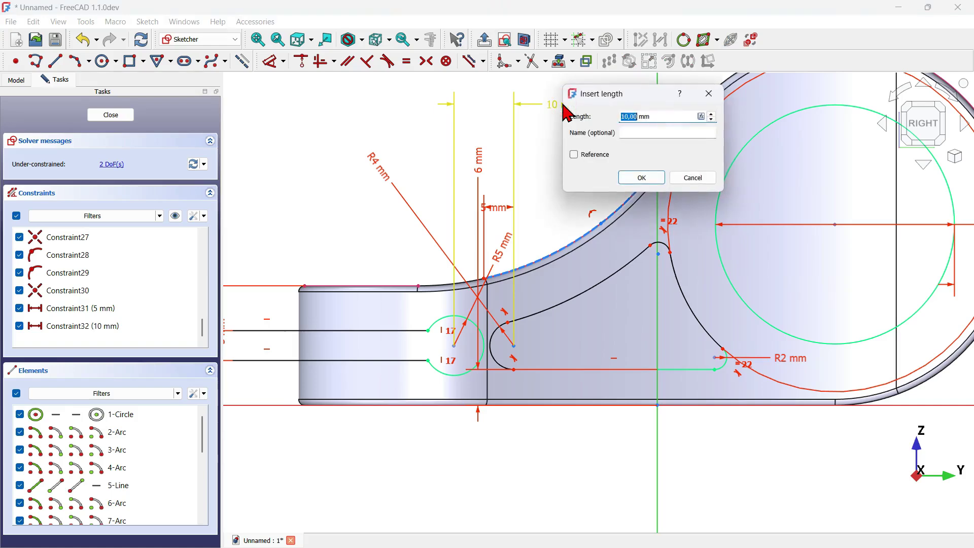
{"action": "key", "text": "Return"}
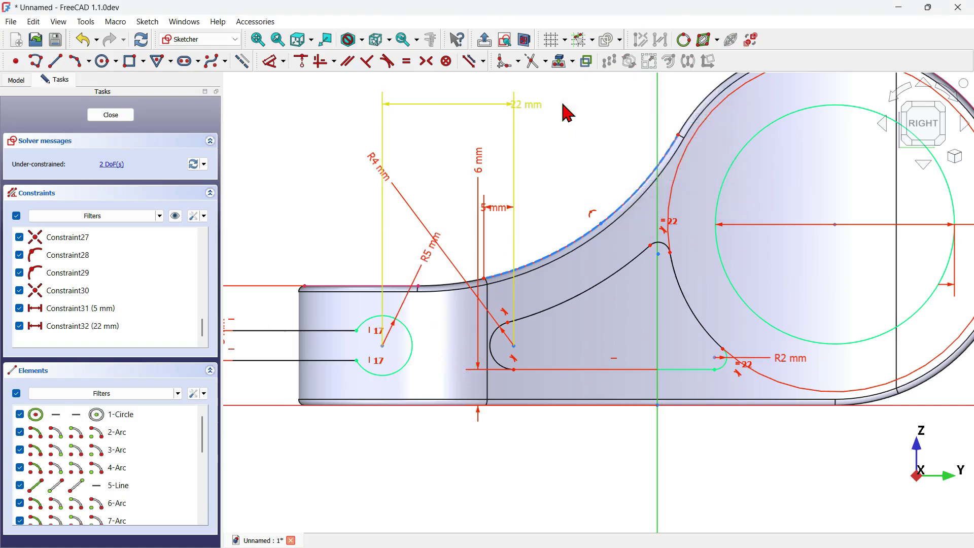
{"action": "scroll", "coordinate": [598, 207], "scroll_direction": "down", "scroll_amount": 3}
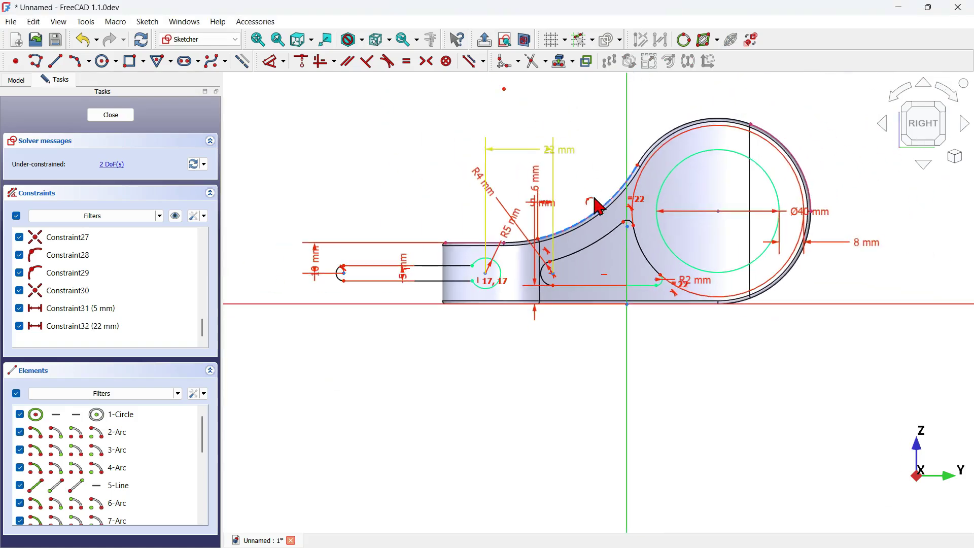
Set the horizontal distance between the slot's 5 mm arc center and the pocket's 4 mm corner arc center to 20 mm.
{"action": "double_click", "coordinate": [561, 144]}
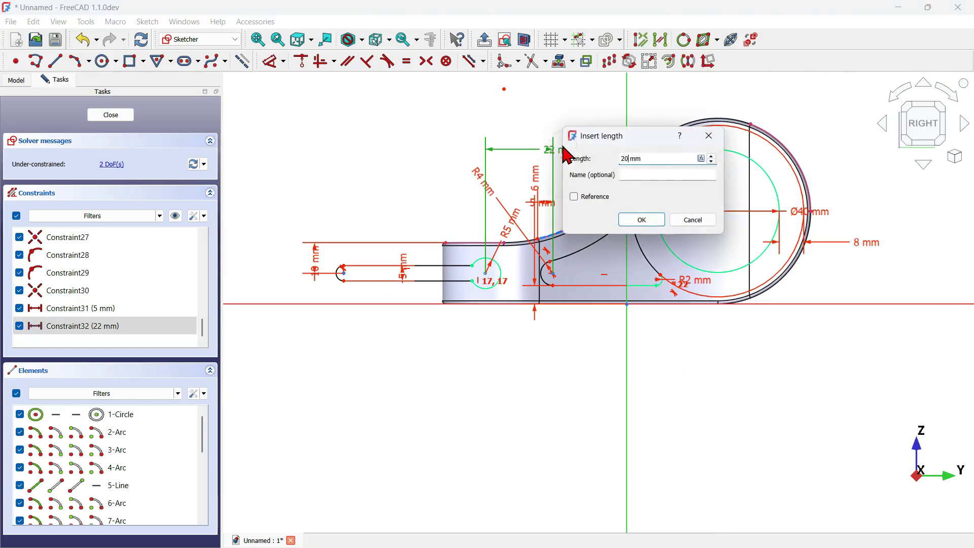
{"action": "key", "text": "Return"}
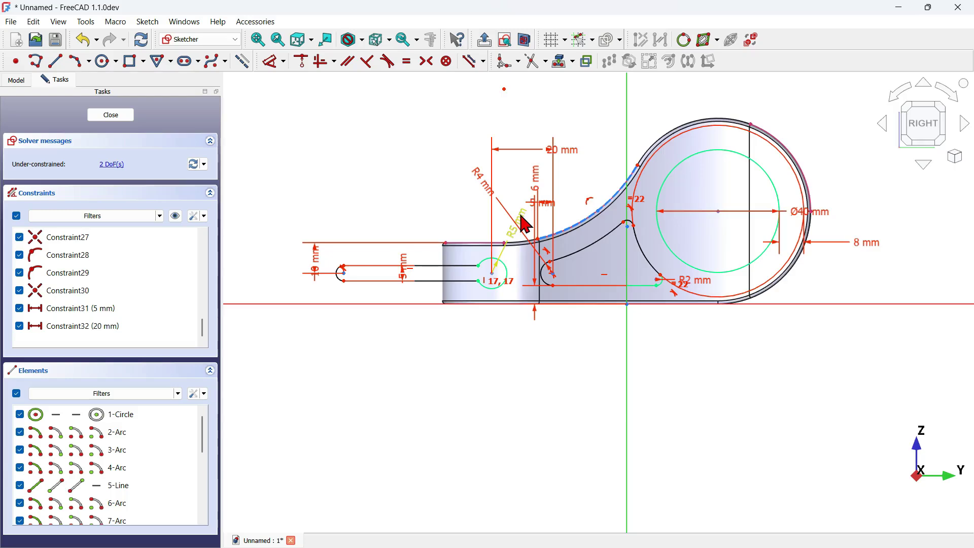
{"action": "scroll", "coordinate": [529, 203], "scroll_direction": "up", "scroll_amount": 4}
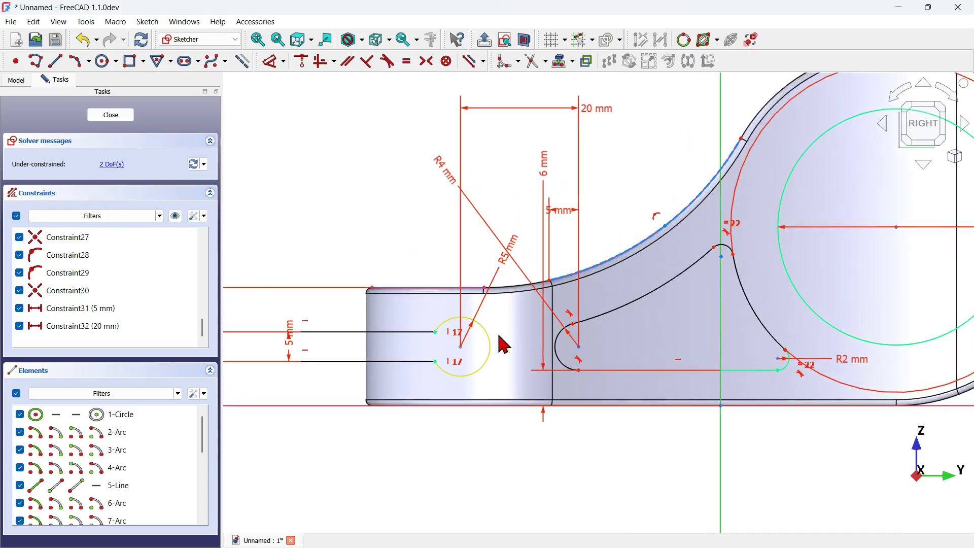
{"action": "mouse_move", "coordinate": [583, 350]}
{"action": "left_mouse_down"}
{"action": "mouse_move", "coordinate": [637, 339]}
{"action": "mouse_move", "coordinate": [617, 336]}
{"action": "mouse_move", "coordinate": [621, 258]}
{"action": "mouse_move", "coordinate": [714, 248]}
{"action": "left_mouse_up"}
{"action": "scroll", "coordinate": [566, 342], "scroll_direction": "down", "scroll_amount": 1}
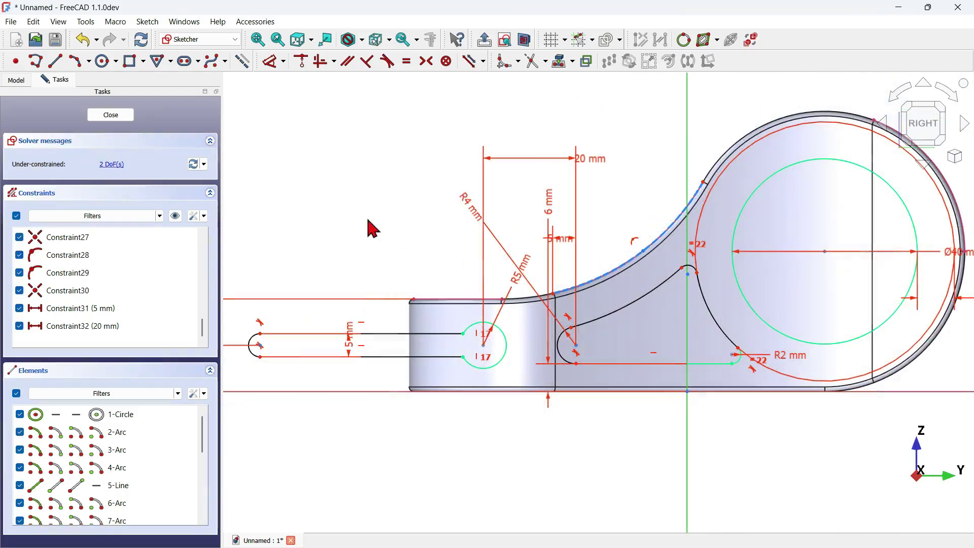
Dimension the horizontal distance between the construction arc's upper endpoint and the pocket's top corner arc center as 12 mm.
{"action": "left_click", "coordinate": [276, 64]}
{"action": "left_click", "coordinate": [643, 250]}
{"action": "left_click", "coordinate": [703, 183]}
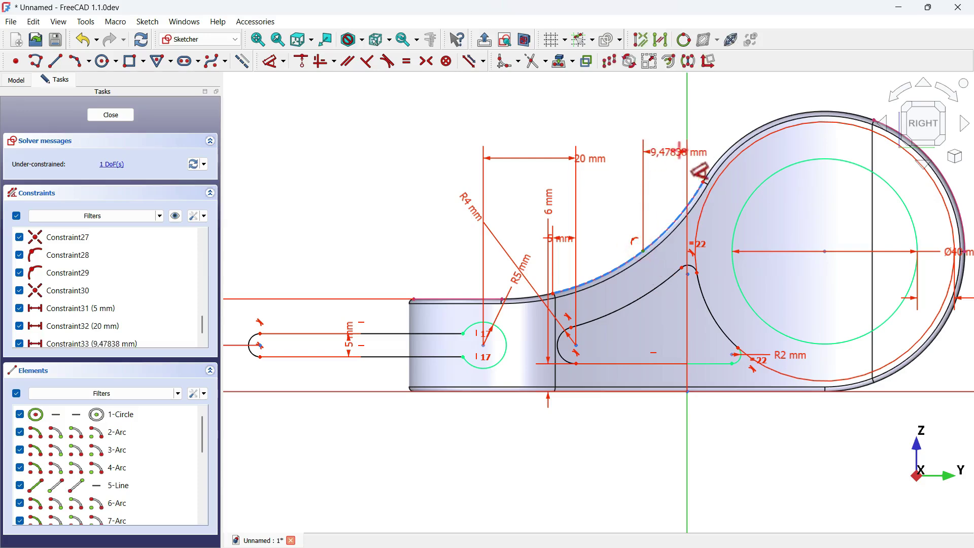
{"action": "left_click", "coordinate": [667, 148]}
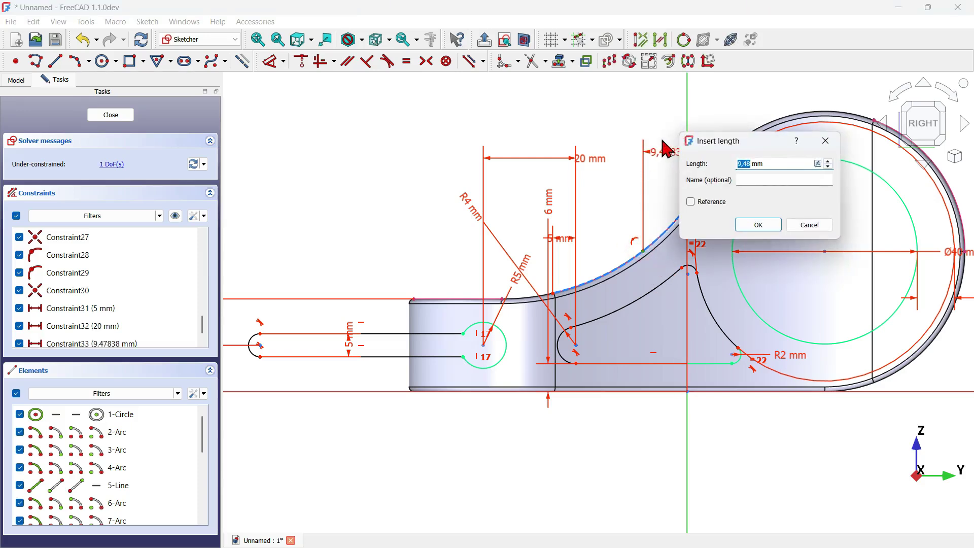
{"action": "key", "text": "Return"}
Dimension the horizontal distance between the endpoints of the slot's upper line as 40 mm, and close the sketch.
{"action": "scroll", "coordinate": [264, 131], "scroll_direction": "up", "scroll_amount": 1}
{"action": "left_click", "coordinate": [260, 355]}
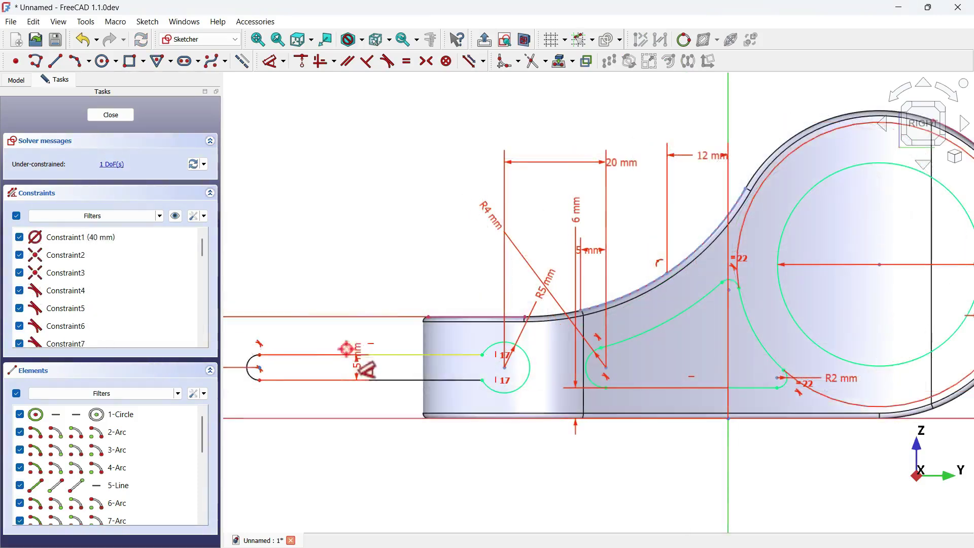
{"action": "left_click", "coordinate": [482, 355]}
{"action": "left_click", "coordinate": [365, 205]}
{"action": "type", "text": "40"}
{"action": "key", "text": "Return"}
{"action": "scroll", "coordinate": [400, 314], "scroll_direction": "down", "scroll_amount": 4}
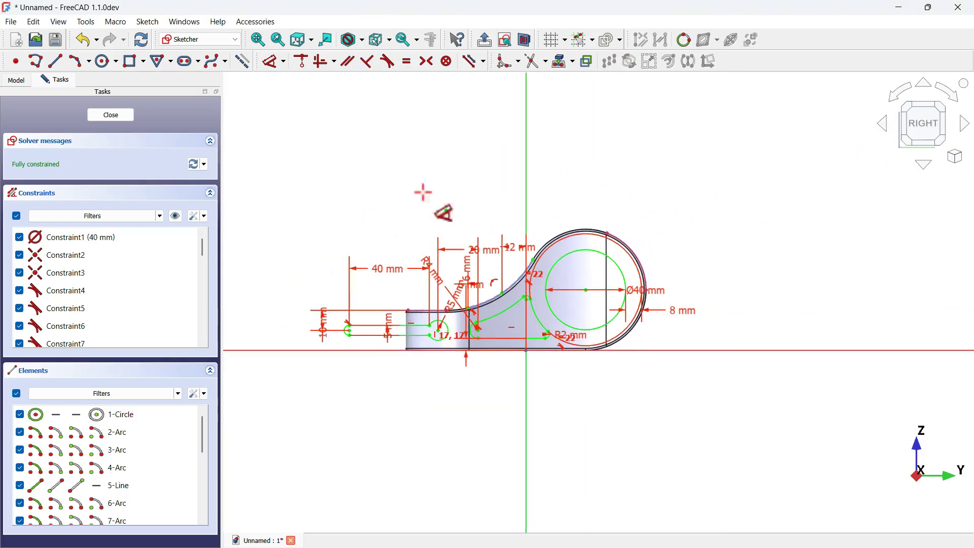
{"action": "left_click", "coordinate": [122, 115]}
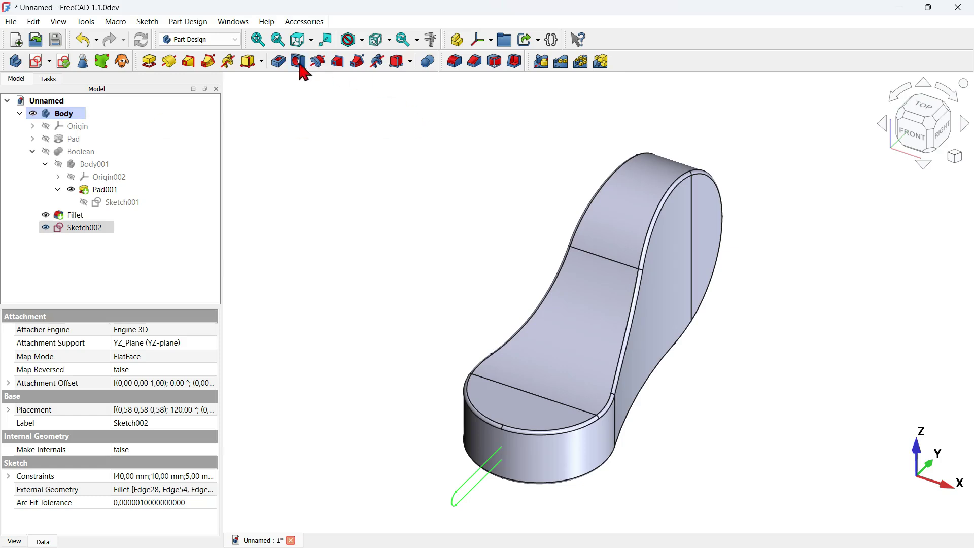
Pocket the slot, large hole and triangular cutout sketch through all, symmetric to the sketch plane.
{"action": "left_click", "coordinate": [278, 62]}
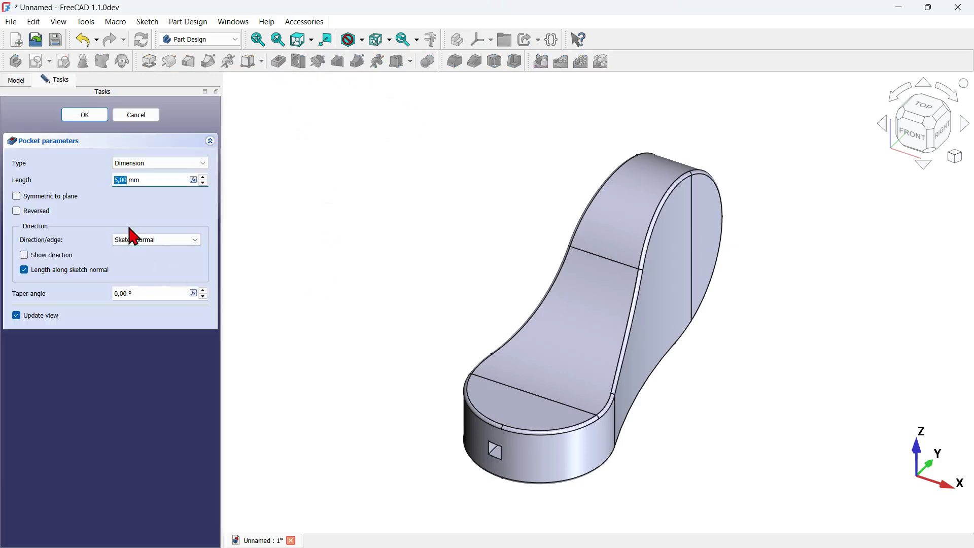
{"action": "left_click", "coordinate": [186, 163]}
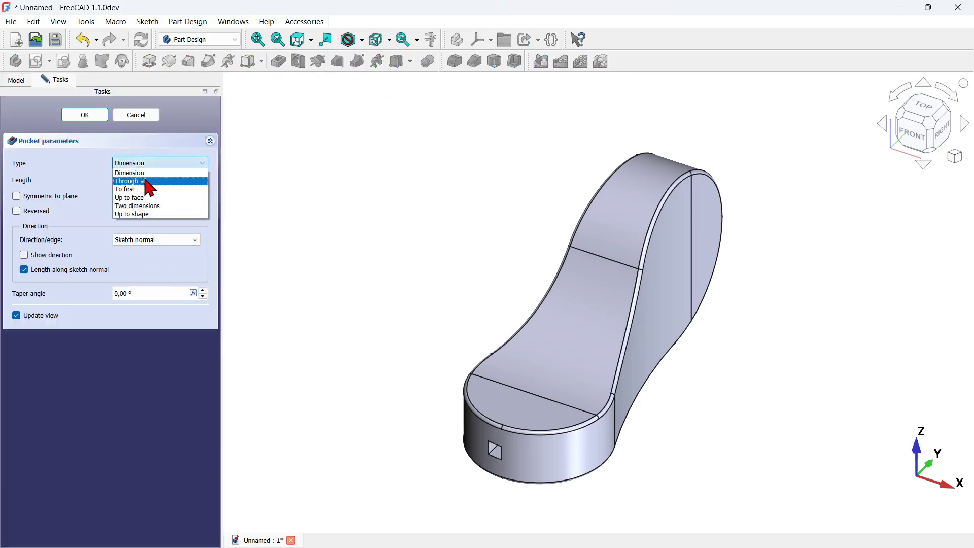
{"action": "left_click", "coordinate": [147, 181]}
{"action": "left_click", "coordinate": [70, 204]}
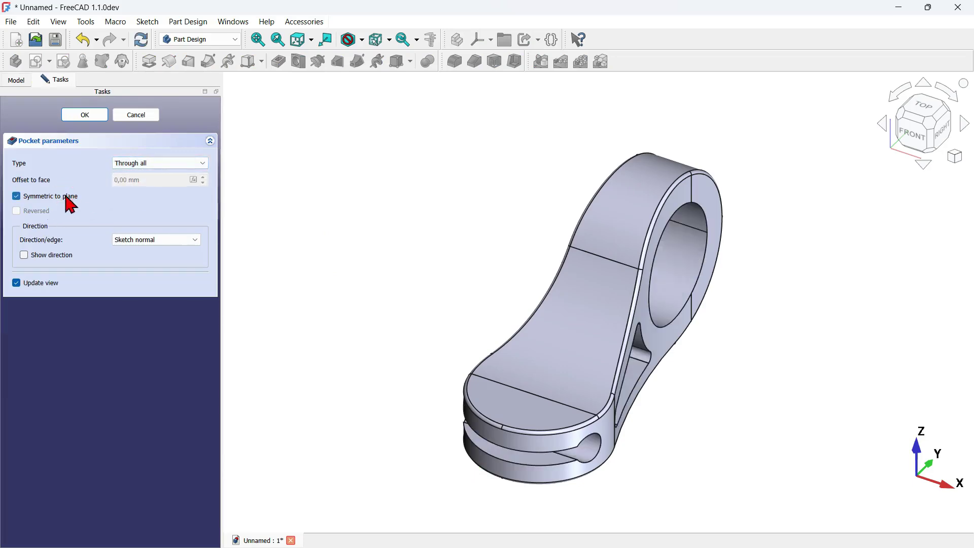
{"action": "middle_click_drag", "start_coordinate": [794, 331], "coordinate": [691, 358]}
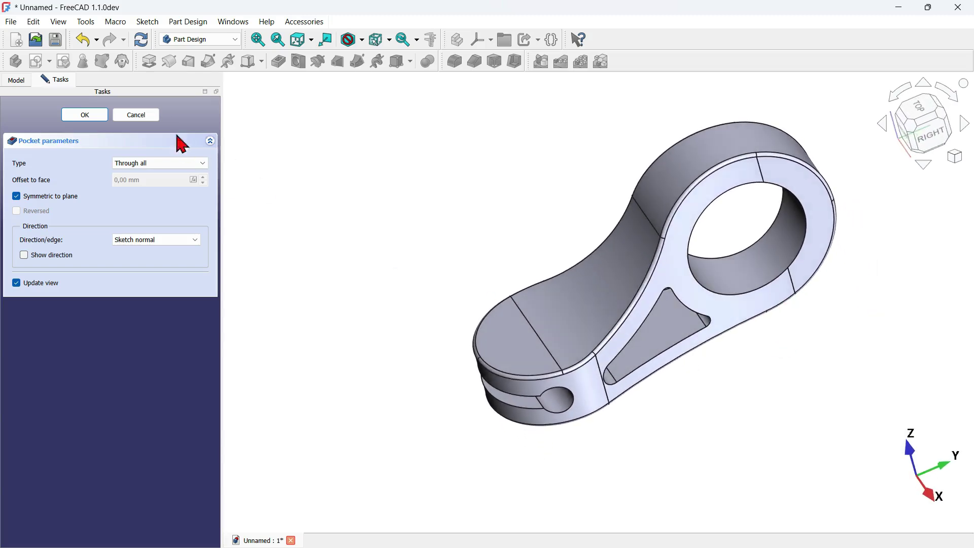
{"action": "left_click", "coordinate": [96, 115]}
Create a sketch on the XY plane and turn on the section view of the body.
{"action": "key", "text": "0"}
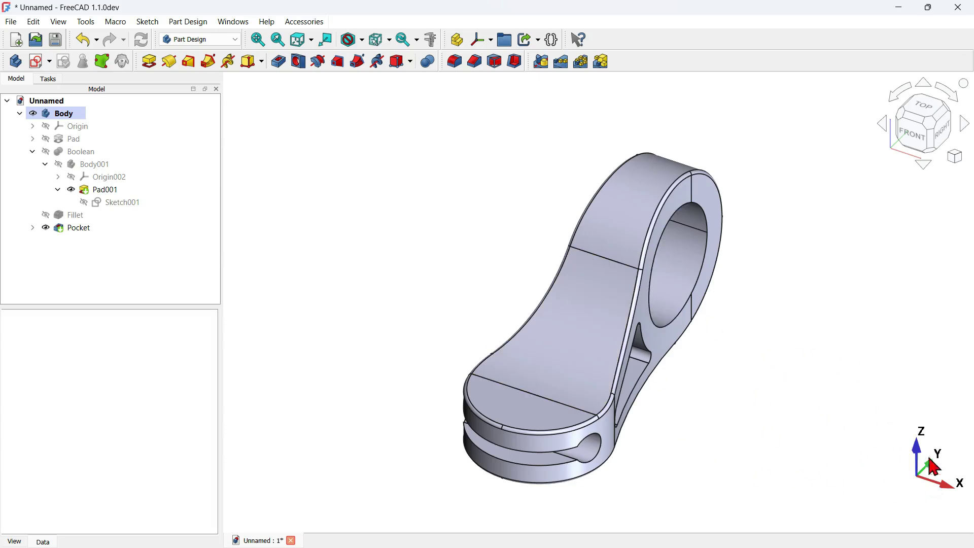
{"action": "left_click", "coordinate": [39, 62]}
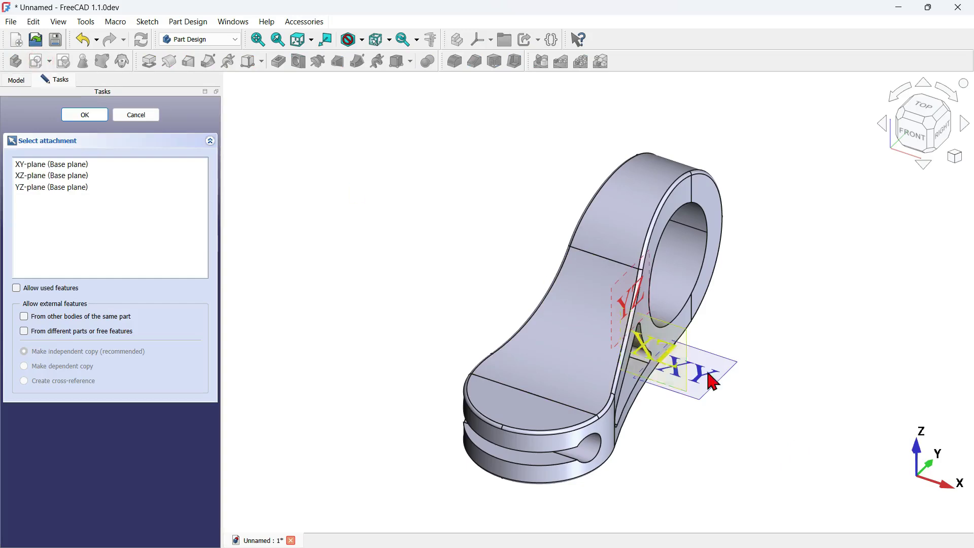
{"action": "left_click", "coordinate": [709, 362]}
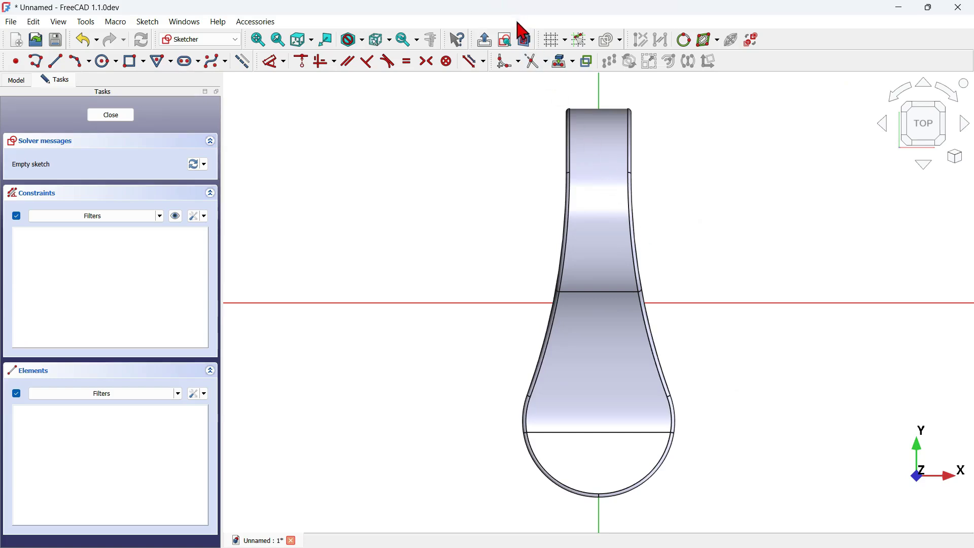
{"action": "left_click", "coordinate": [527, 44]}
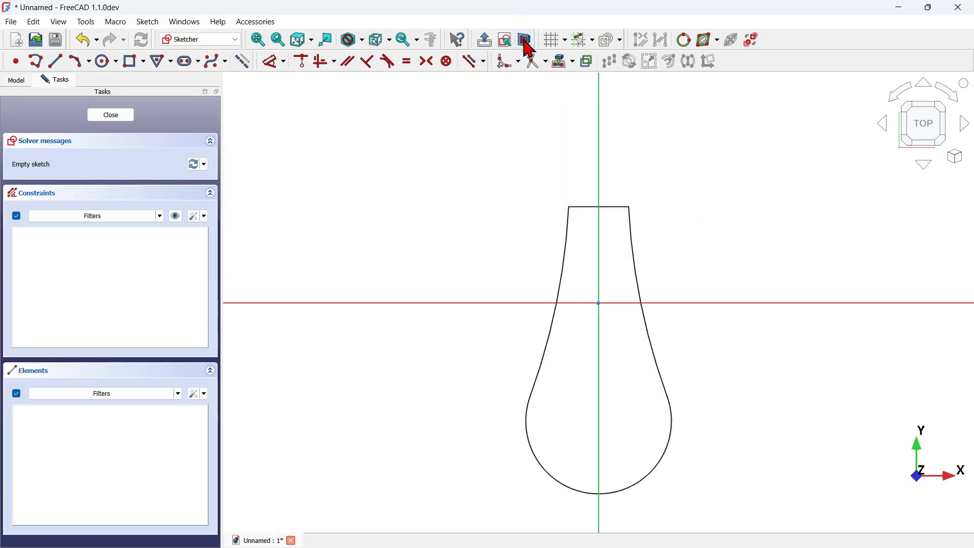
Project the rounded end's arc as external geometry, draw a 30 mm diameter circle on its center, and close the sketch.
{"action": "left_click", "coordinate": [563, 66]}
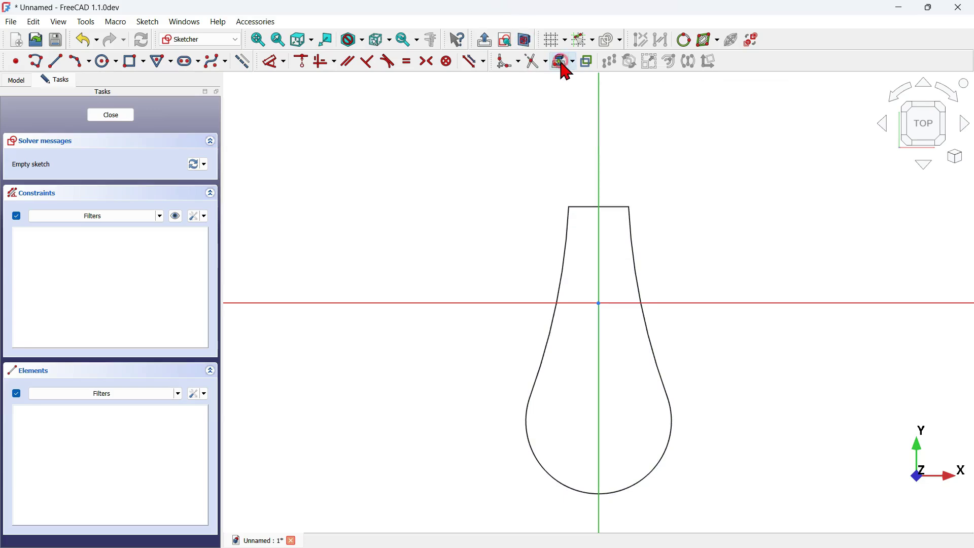
{"action": "left_click", "coordinate": [656, 462]}
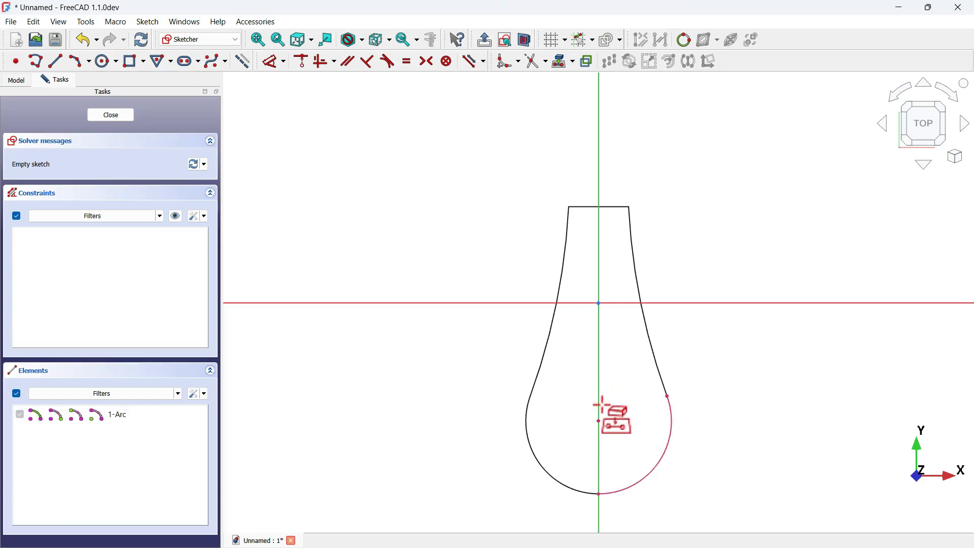
{"action": "left_click", "coordinate": [238, 55]}
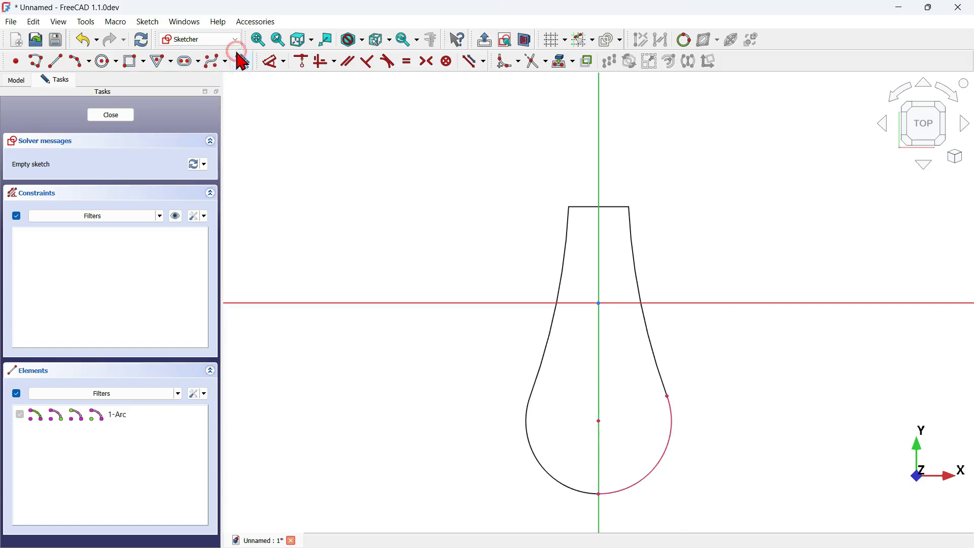
{"action": "left_click", "coordinate": [104, 61]}
{"action": "left_click", "coordinate": [599, 421]}
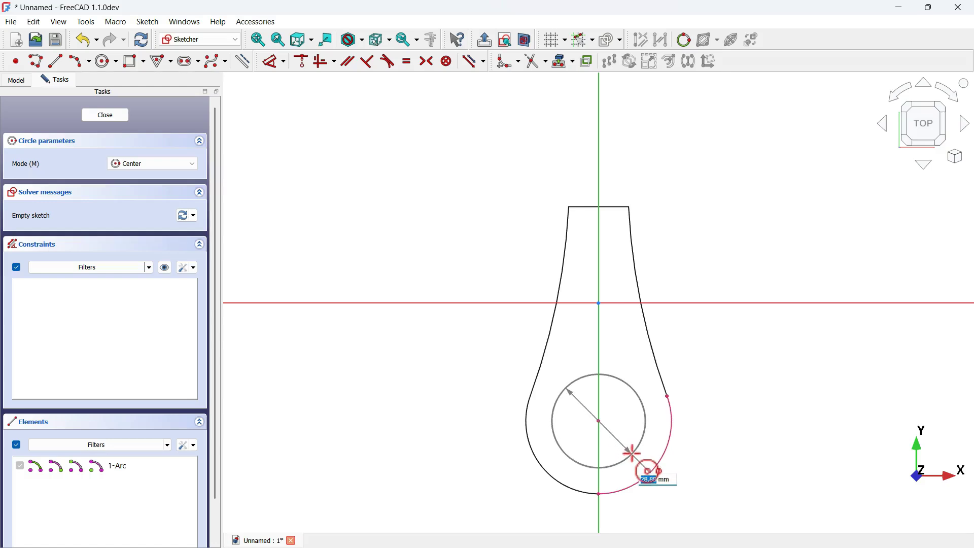
{"action": "type", "text": "30"}
{"action": "key", "text": "Return"}
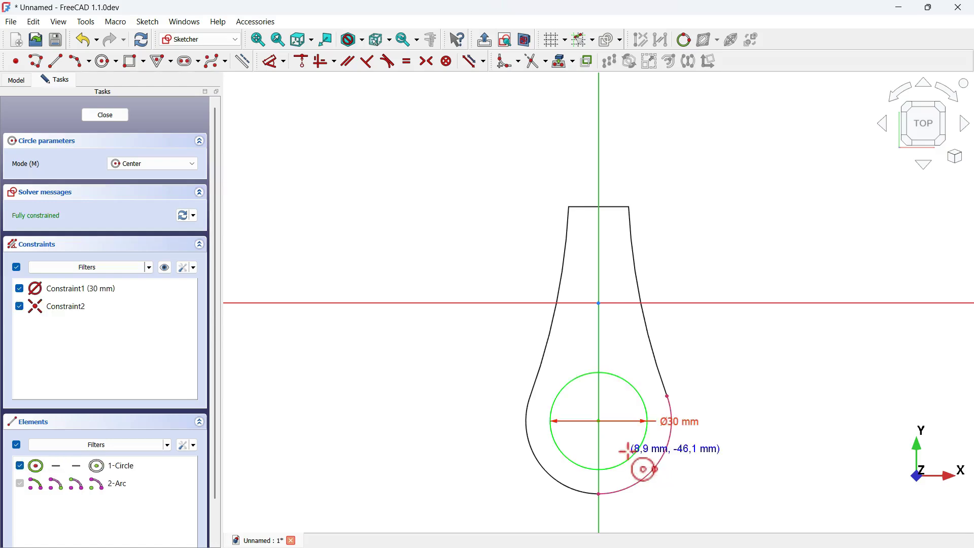
{"action": "key", "text": "Escape"}
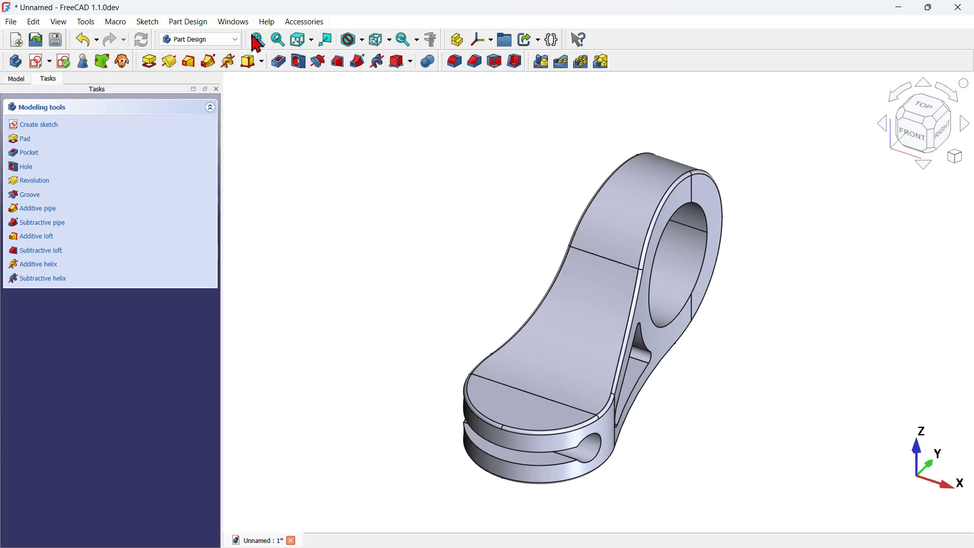
Pocket the 30 mm circle through all, symmetric to the sketch plane.
{"action": "left_click", "coordinate": [281, 67]}
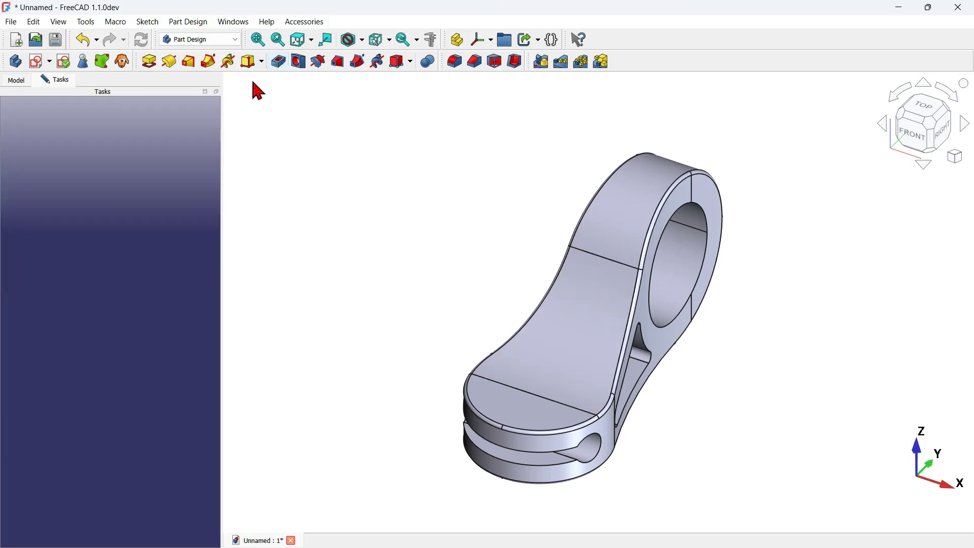
{"action": "left_click", "coordinate": [155, 163]}
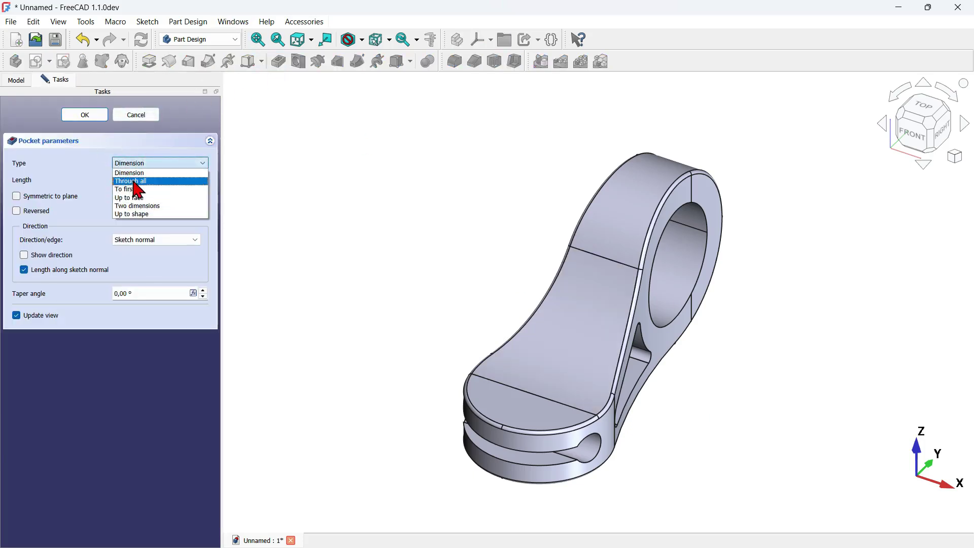
{"action": "left_click", "coordinate": [130, 185]}
{"action": "left_click", "coordinate": [70, 198]}
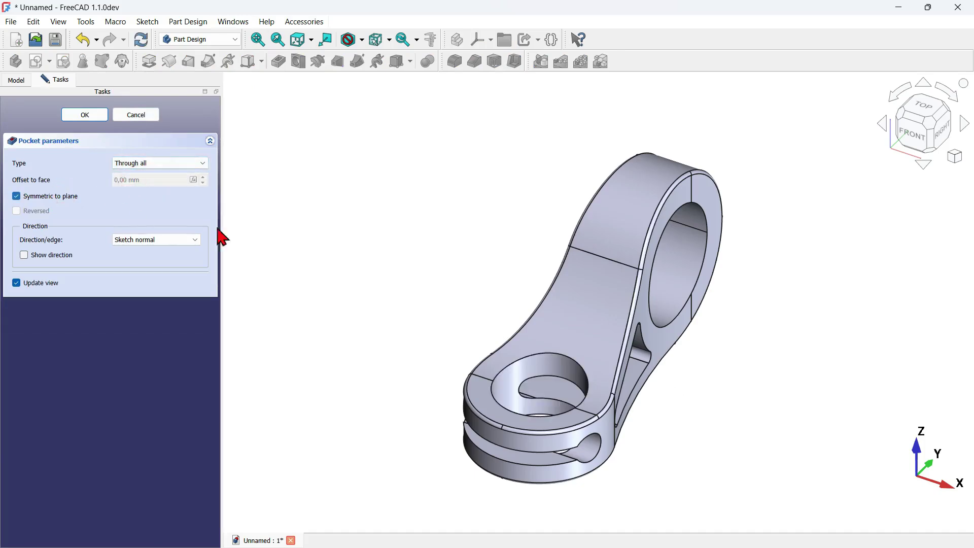
{"action": "middle_click_drag", "start_coordinate": [429, 262], "coordinate": [329, 256]}
{"action": "left_click", "coordinate": [89, 116]}
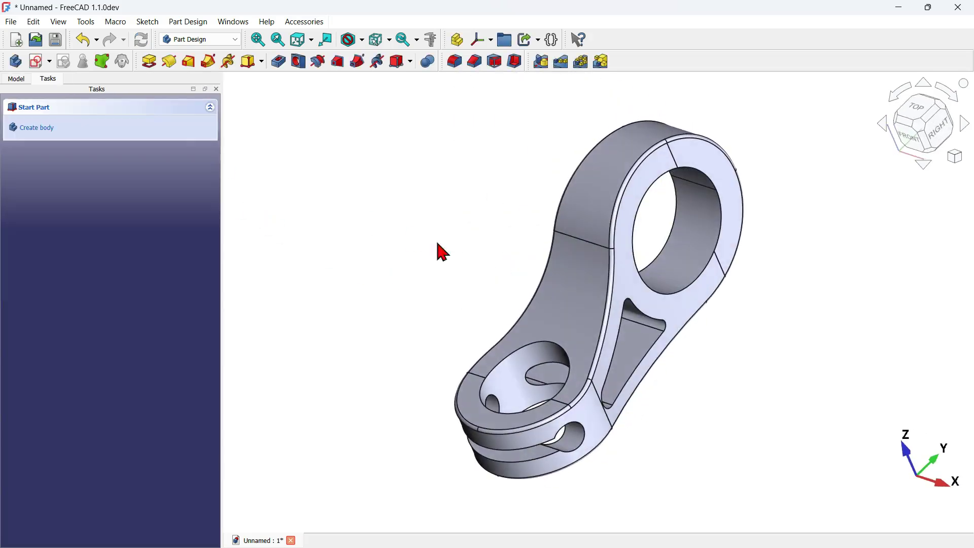
Compare the clamp with the finished part in the k3 document, examining the edges of both holes and the triangular cutout.
{"action": "middle_click_drag", "start_coordinate": [492, 276], "coordinate": [552, 305]}
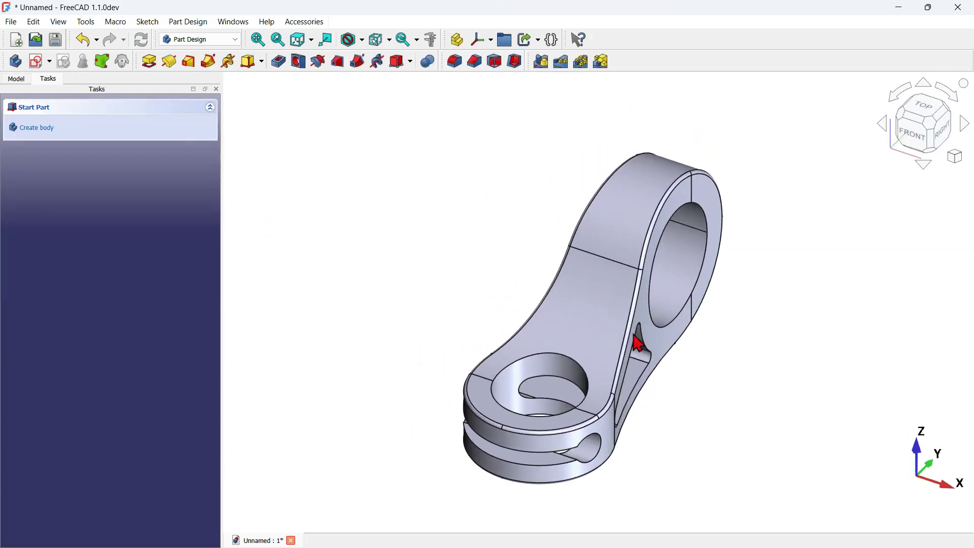
{"action": "middle_click_drag", "start_coordinate": [850, 427], "coordinate": [793, 434]}
{"action": "key", "text": "alt+Tab"}
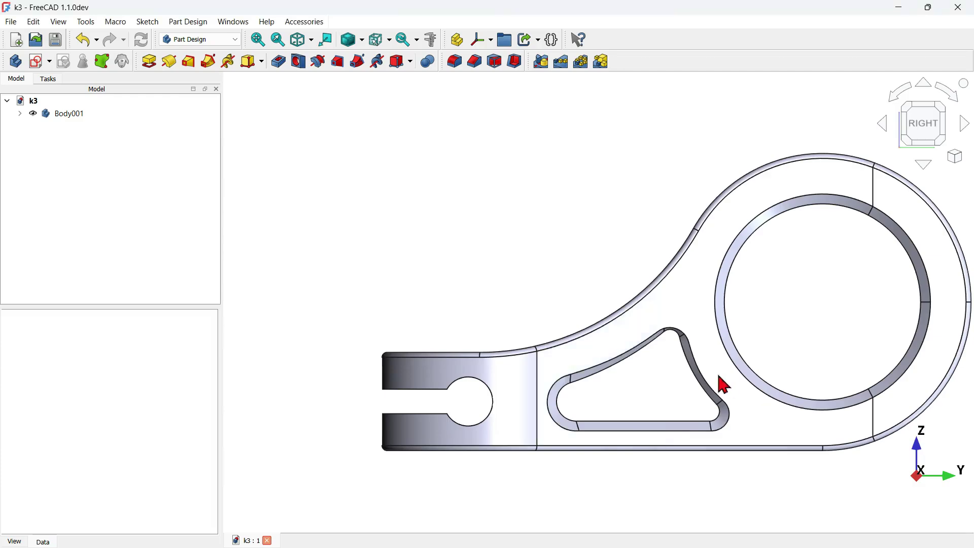
{"action": "middle_click_drag", "start_coordinate": [523, 258], "coordinate": [624, 326]}
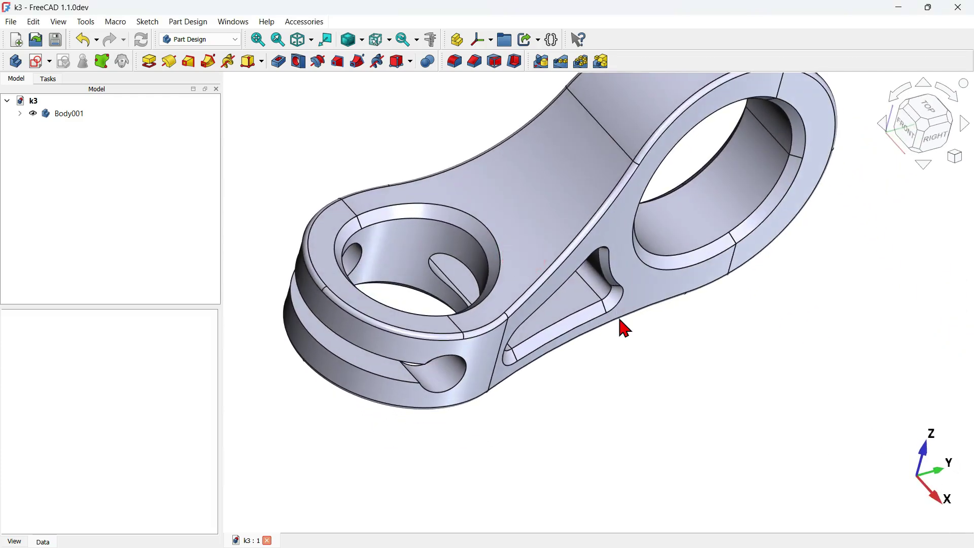
{"action": "scroll", "coordinate": [625, 329], "scroll_direction": "up", "scroll_amount": 3}
{"action": "scroll", "coordinate": [625, 328], "scroll_direction": "down", "scroll_amount": 2}
{"action": "scroll", "coordinate": [712, 388], "scroll_direction": "up", "scroll_amount": 2}
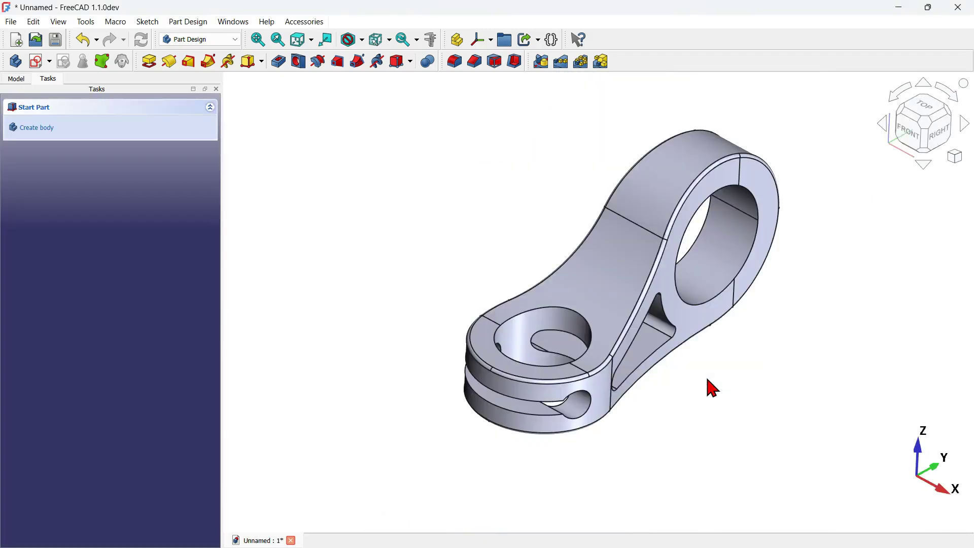
Select the large bore's inner face, the vertical hole's upper and lower edges, and one triangular cutout edge on each side of the arm.
{"action": "left_click", "coordinate": [725, 279]}
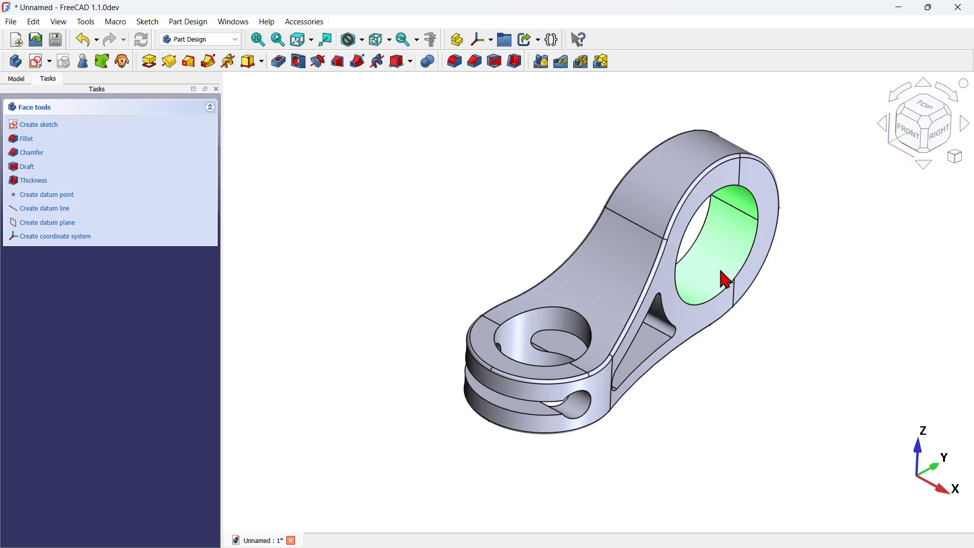
{"action": "left_click", "coordinate": [659, 349], "text": "ctrl"}
{"action": "left_click", "coordinate": [567, 322], "text": "ctrl"}
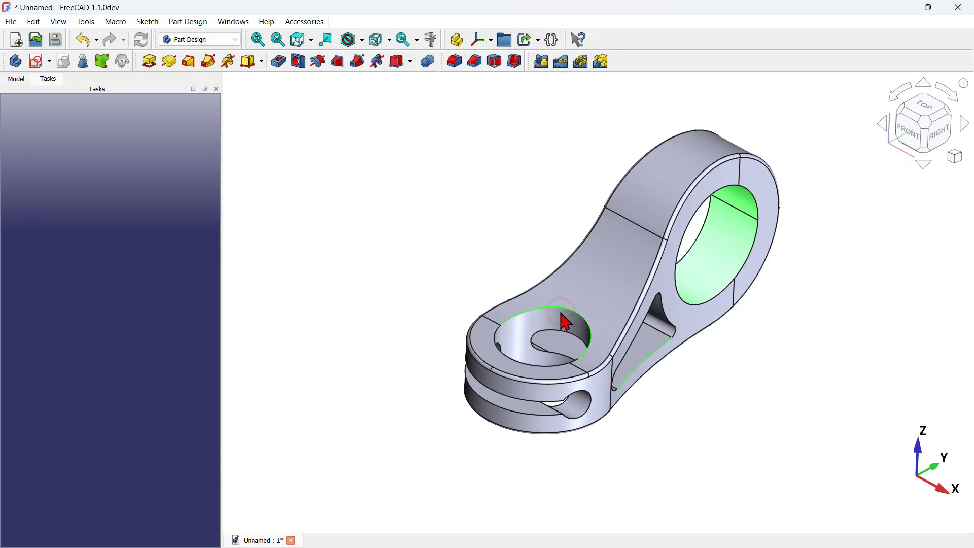
{"action": "middle_click_drag", "start_coordinate": [446, 320], "coordinate": [717, 344]}
{"action": "scroll", "coordinate": [717, 343], "scroll_direction": "down", "scroll_amount": 3}
{"action": "scroll", "coordinate": [458, 261], "scroll_direction": "up", "scroll_amount": 3}
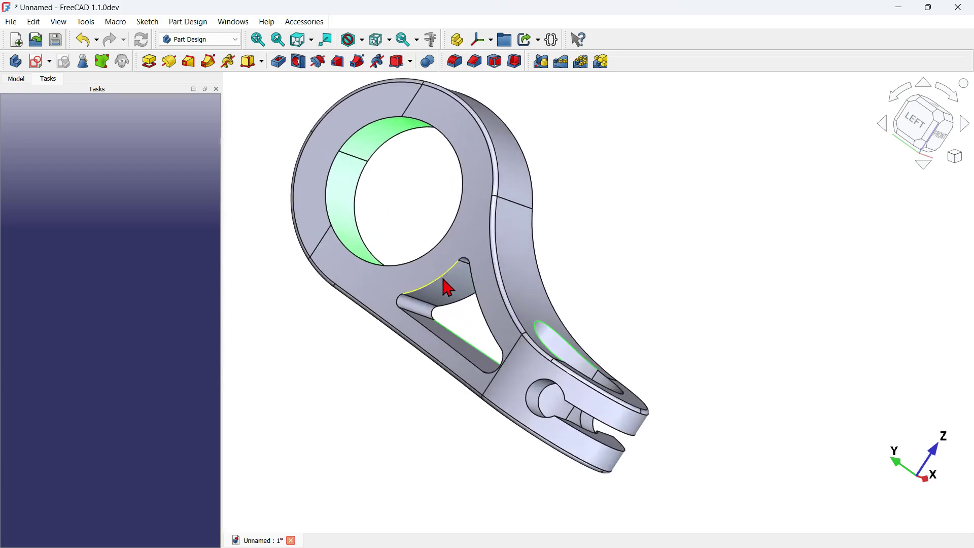
{"action": "middle_click_drag", "start_coordinate": [412, 409], "coordinate": [445, 452]}
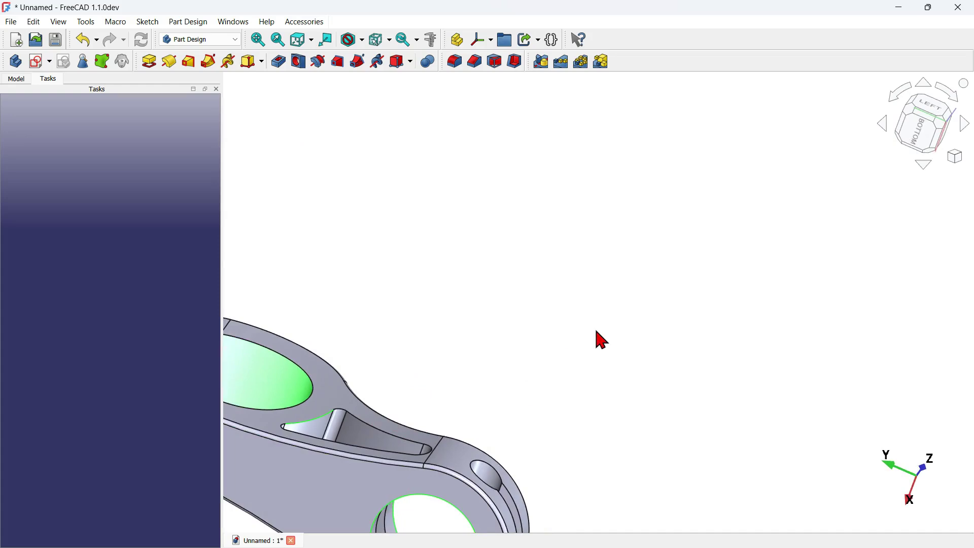
{"action": "key", "text": "0"}
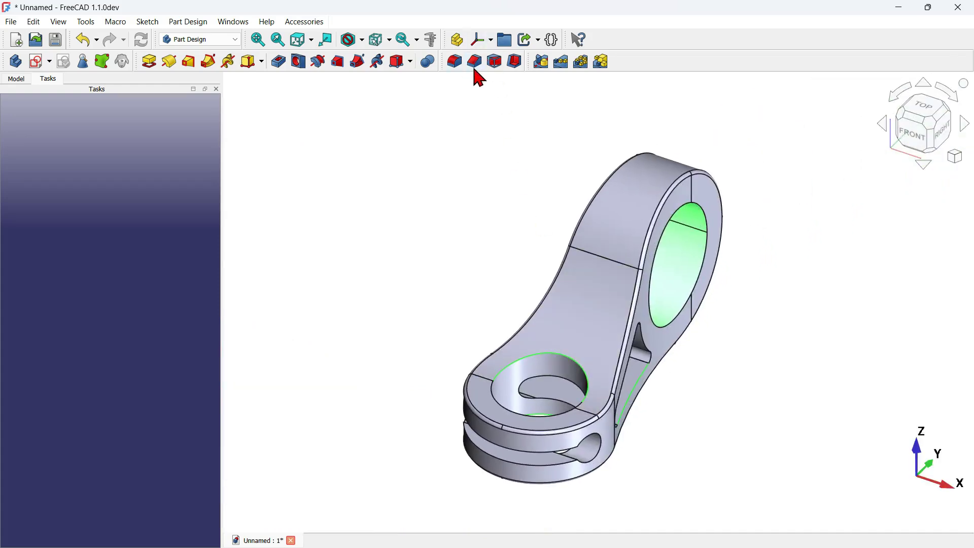
Chamfer the selected bore face, hole edges and triangular cutout edges with an equal distance of 2 mm.
{"action": "left_click", "coordinate": [475, 62]}
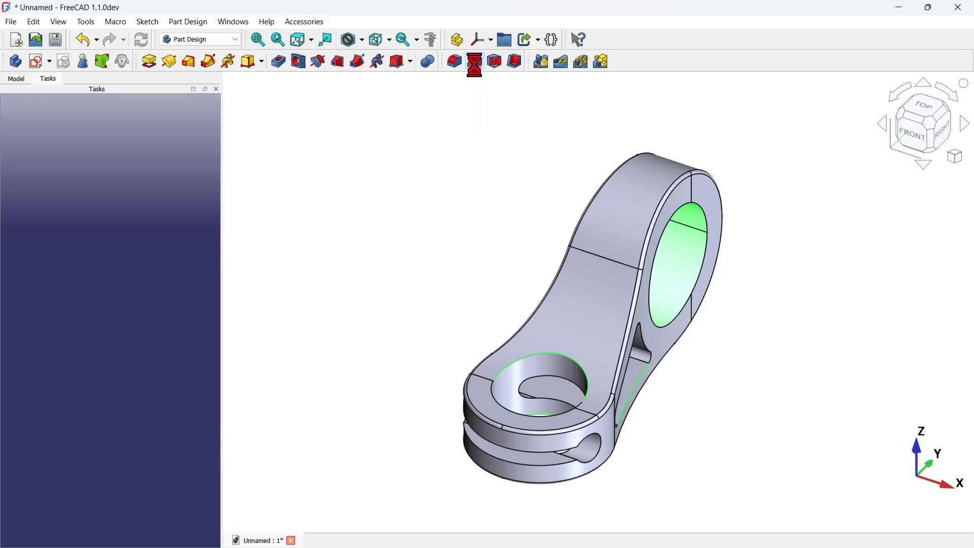
{"action": "left_click_drag", "start_coordinate": [139, 325], "coordinate": [37, 325]}
{"action": "key", "text": "Up"}
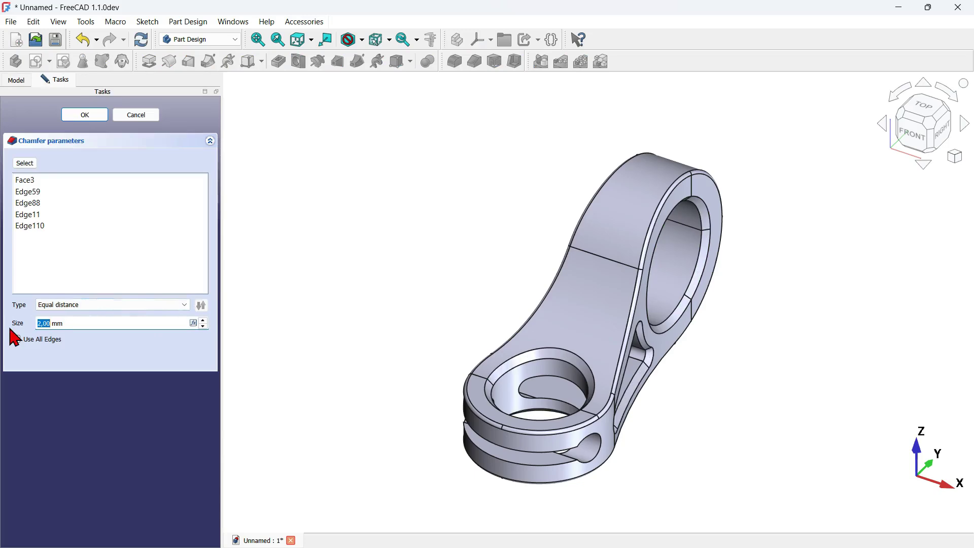
{"action": "left_click", "coordinate": [487, 204]}
{"action": "middle_click_drag", "start_coordinate": [738, 399], "coordinate": [644, 405]}
{"action": "left_click", "coordinate": [84, 114]}
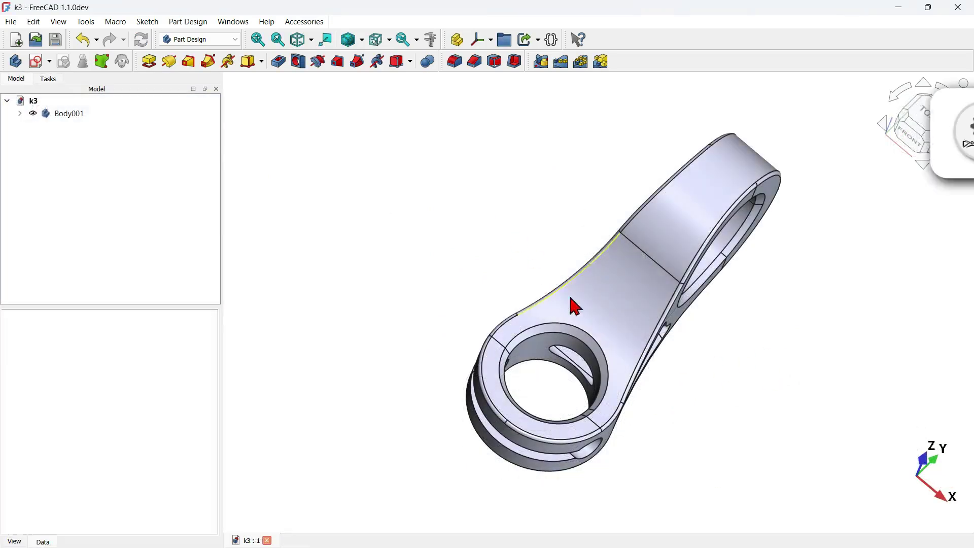
{"action": "left_click_drag", "start_coordinate": [491, 252], "coordinate": [450, 220]}
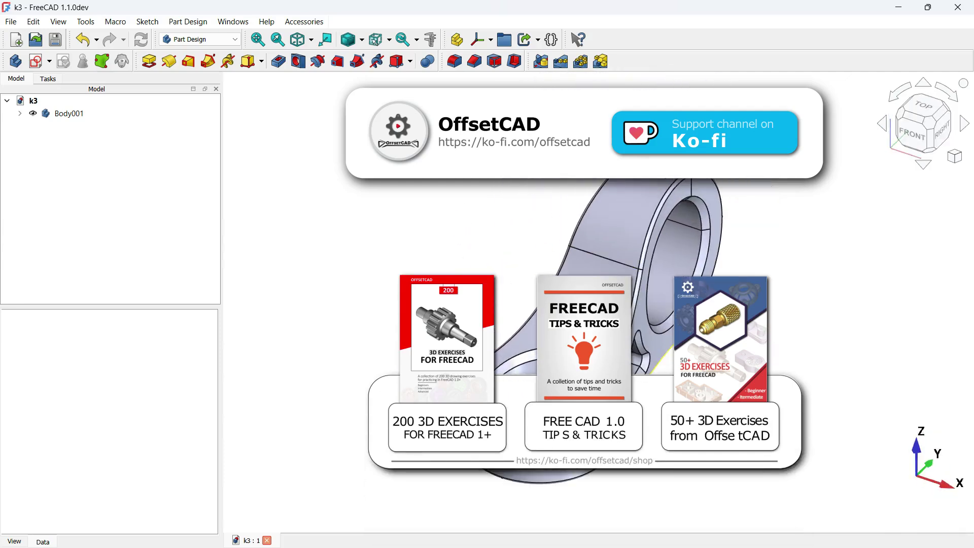
{"action": "mouse_move", "coordinate": [760, 393]}
{"action": "left_mouse_down"}
{"action": "mouse_move", "coordinate": [766, 421]}
{"action": "mouse_move", "coordinate": [676, 394]}
{"action": "mouse_move", "coordinate": [670, 348]}
{"action": "mouse_move", "coordinate": [722, 409]}
{"action": "left_mouse_up"}
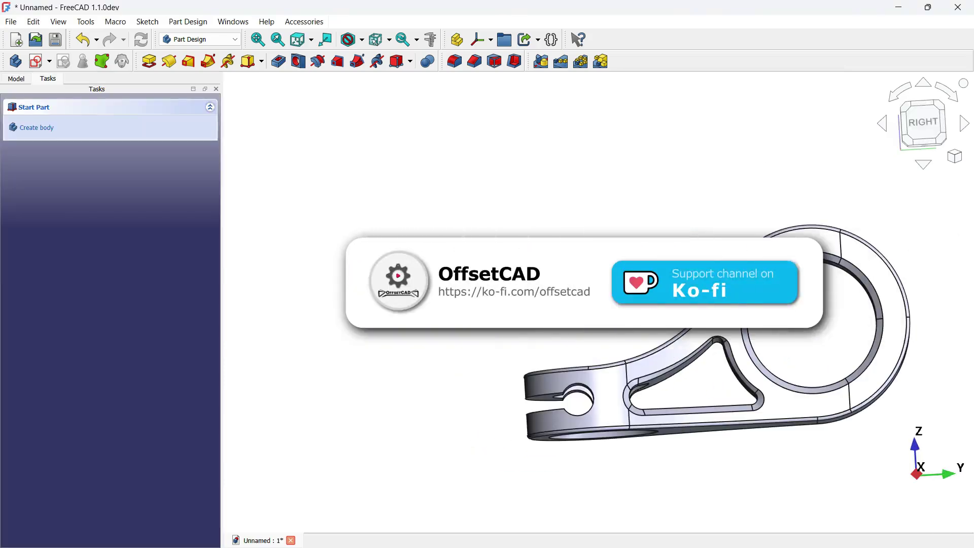
{"action": "left_click_drag", "start_coordinate": [669, 365], "coordinate": [632, 347]}
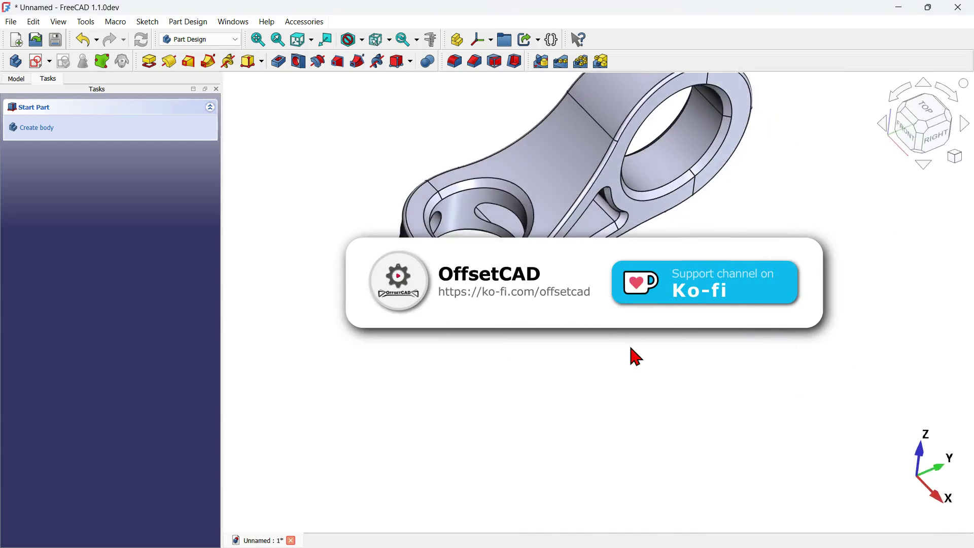